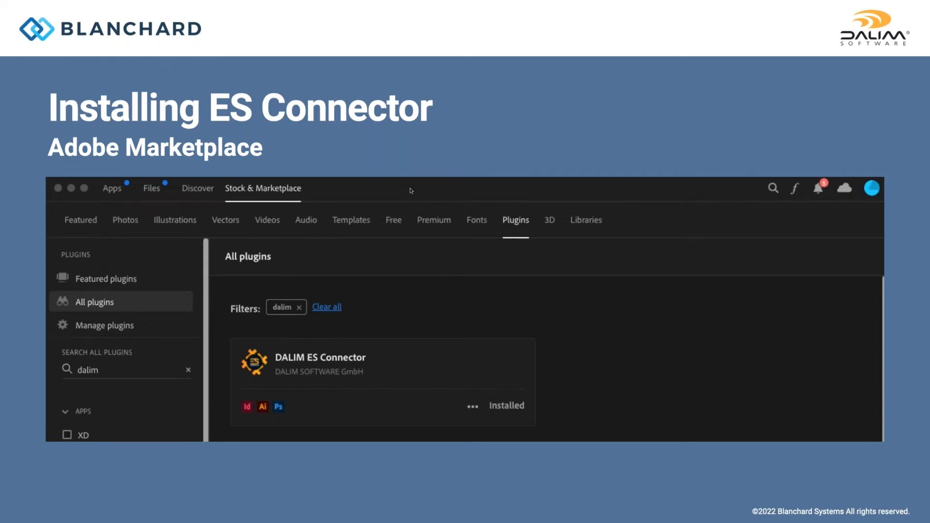
Leave the slideshow and switch to InDesign.
key("Escape")
key("super+Tab")
key("super+Tab")
key("super+Tab")
key("super+Tab")
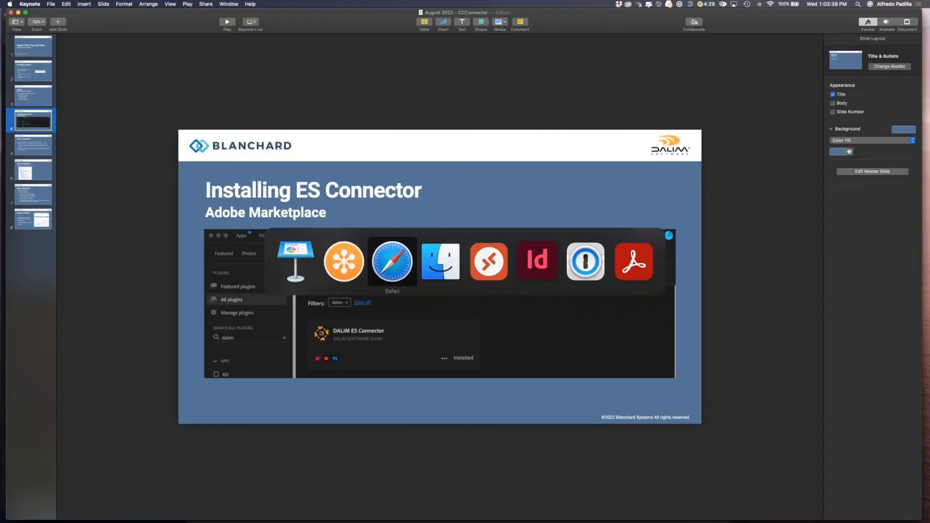
key("super+Tab")
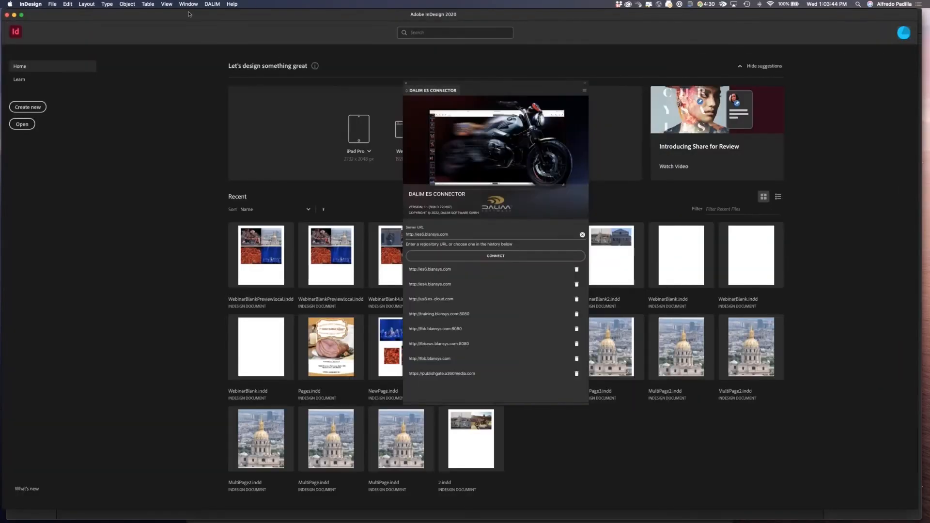
Open the DALIM ES CONNECTOR extension panel from the window extensions and reposition it.
left_click(188, 5)
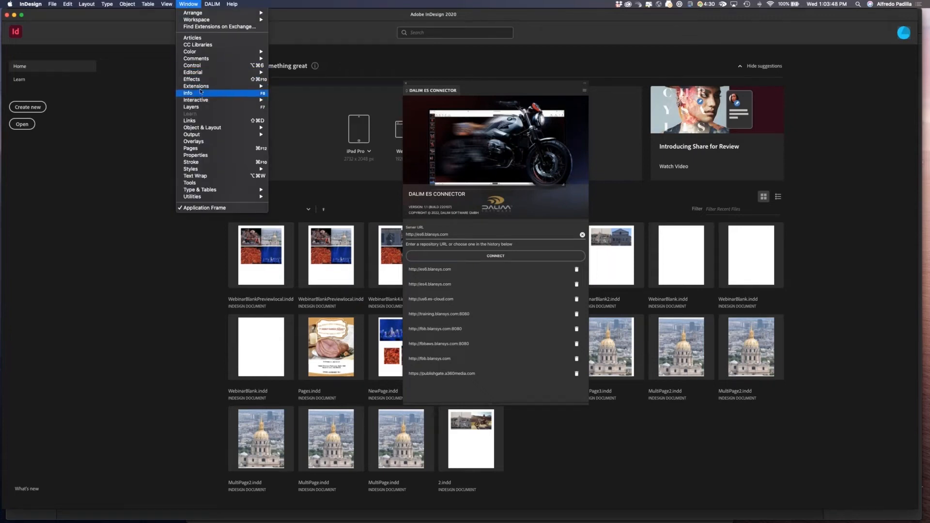
mouse_move(201, 87)
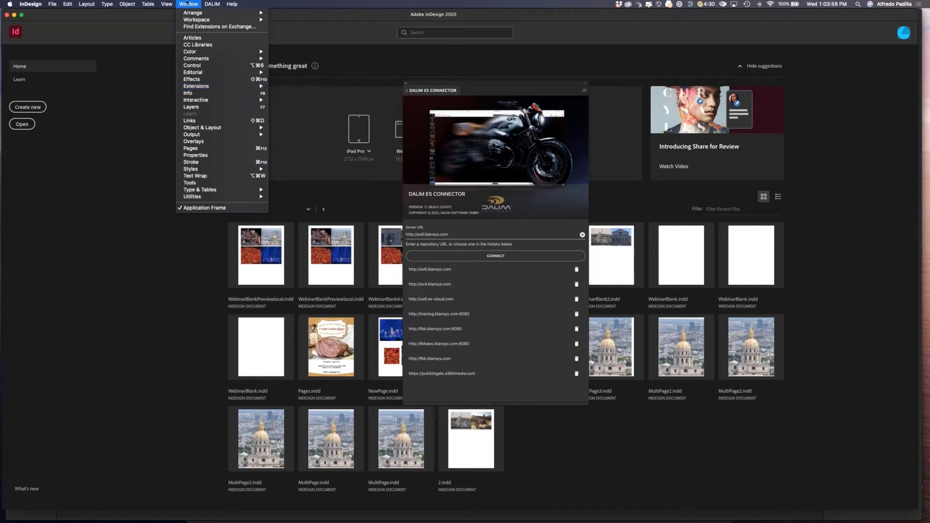
mouse_move(213, 5)
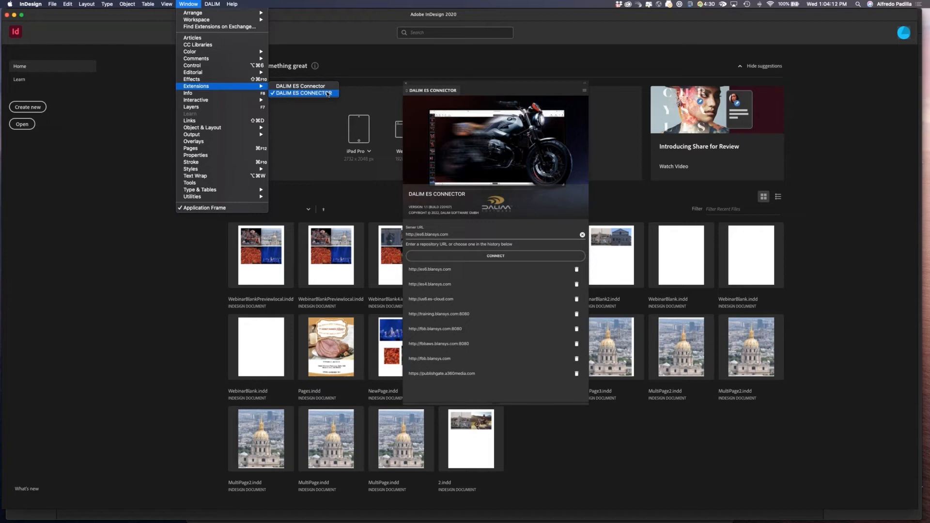
left_click(530, 87)
left_click_drag(536, 82, 556, 70)
left_click(432, 221)
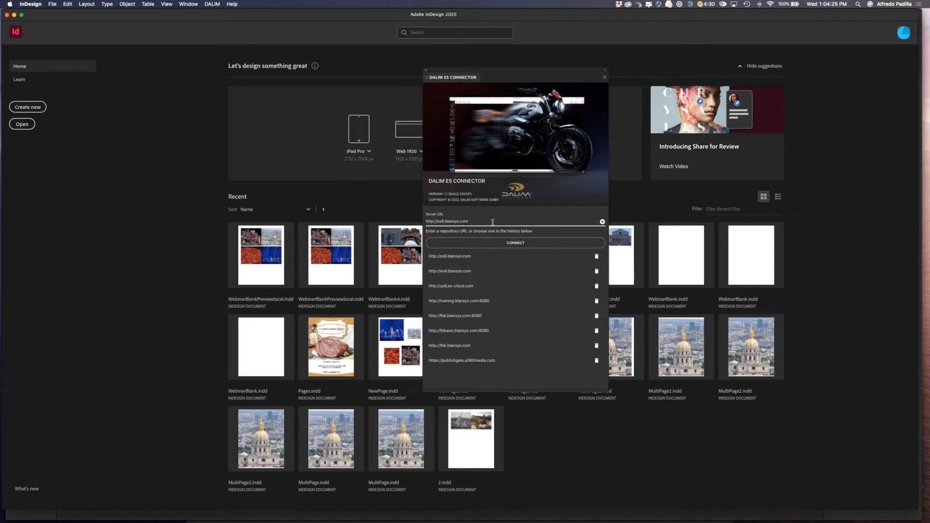
left_click_drag(489, 222, 426, 223)
left_click(519, 242)
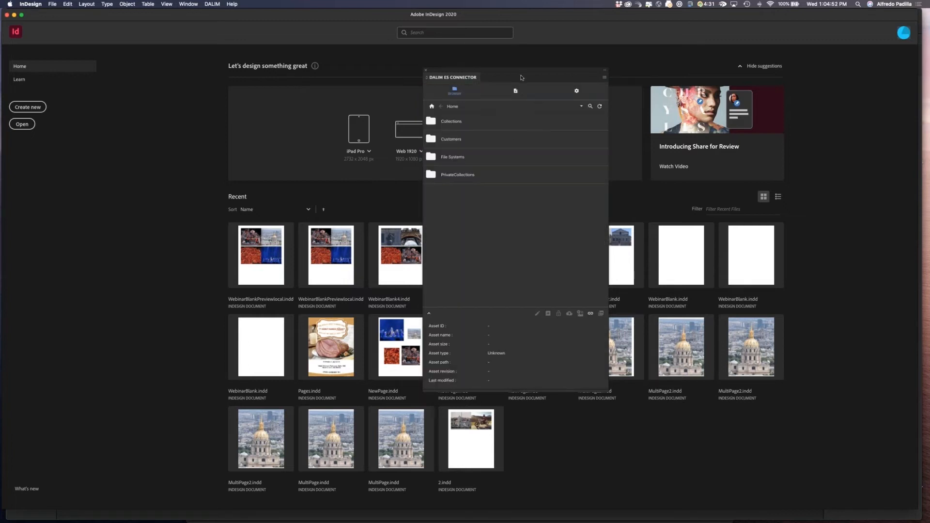
Browse the repository's Customers and File Systems > S3 folders, then return to Home.
left_click_drag(521, 77, 522, 93)
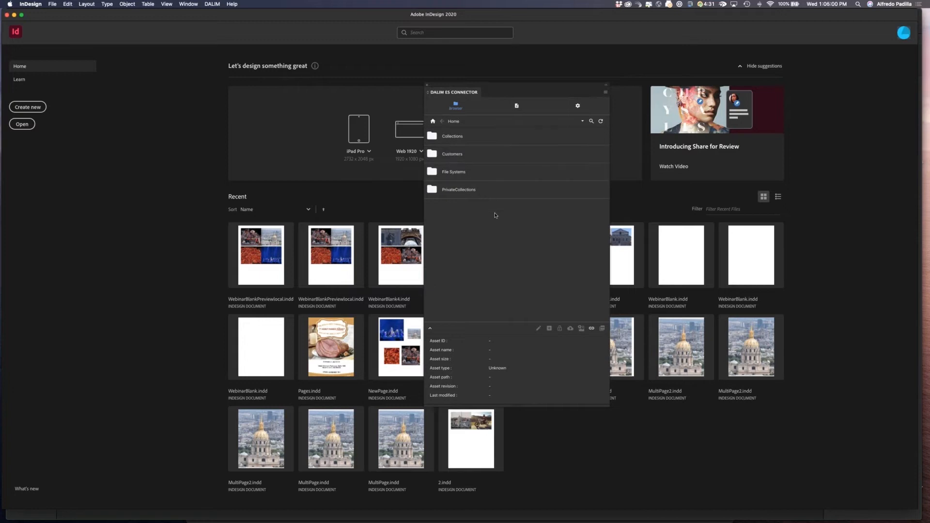
double_click(433, 154)
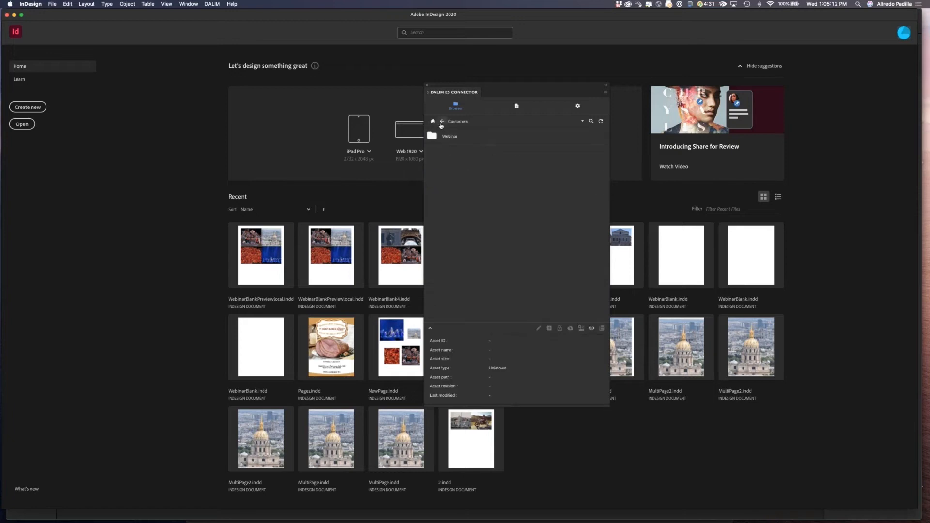
left_click(441, 122)
double_click(433, 173)
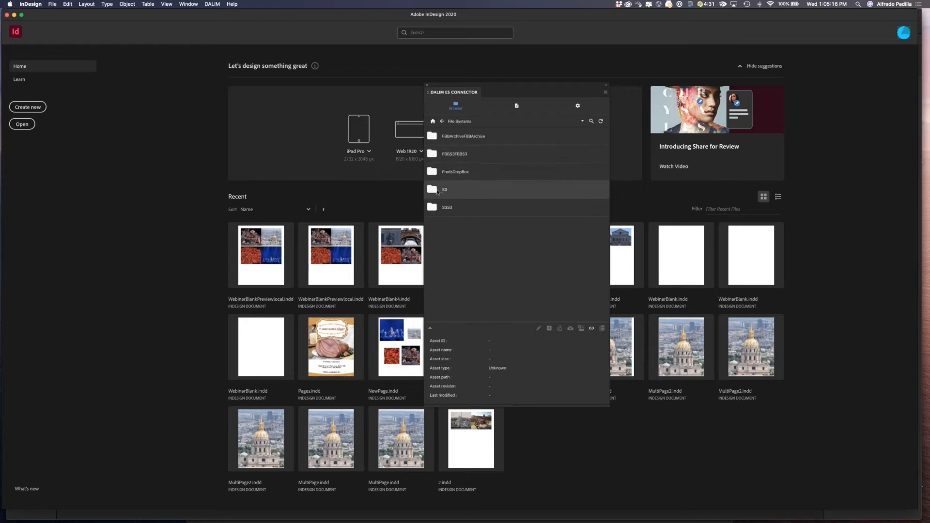
double_click(438, 191)
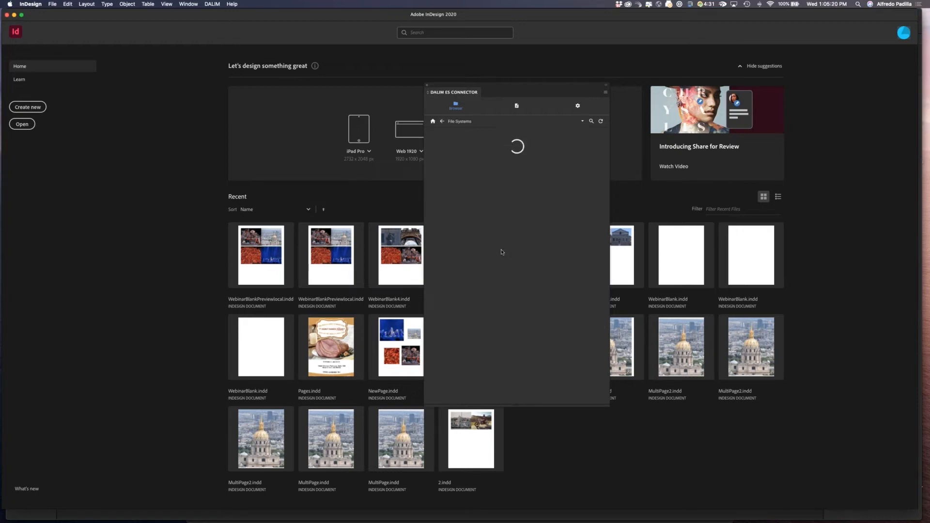
scroll(502, 251, "down", 5)
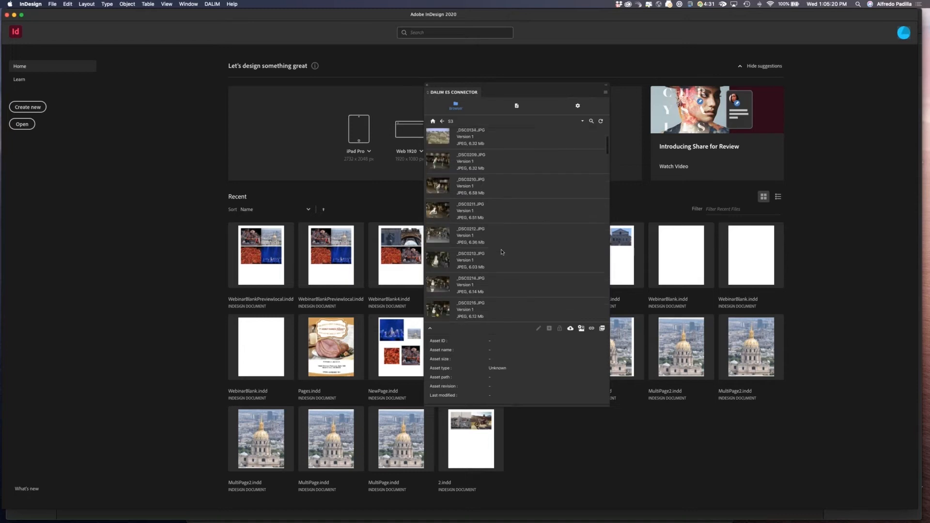
left_click(433, 121)
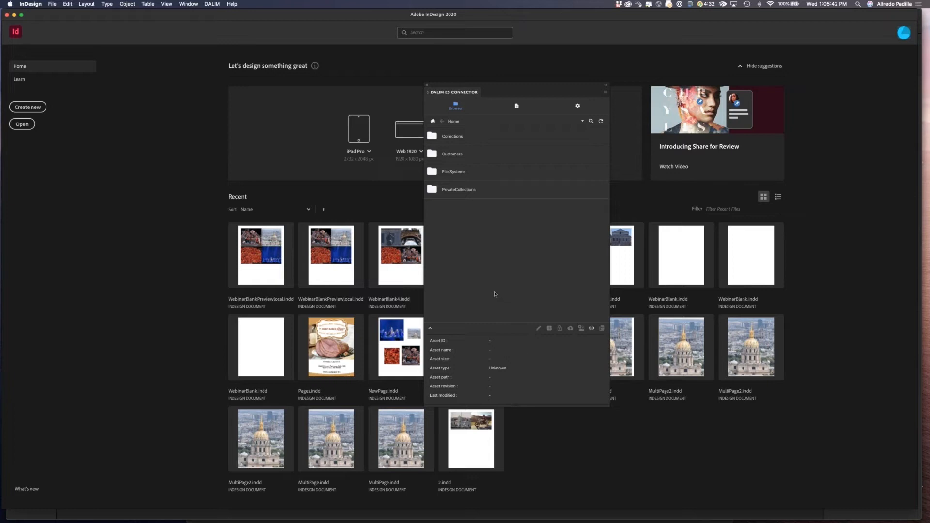
Search the repository for test, then clear the search and return to the Home browser.
left_click_drag(512, 90, 523, 93)
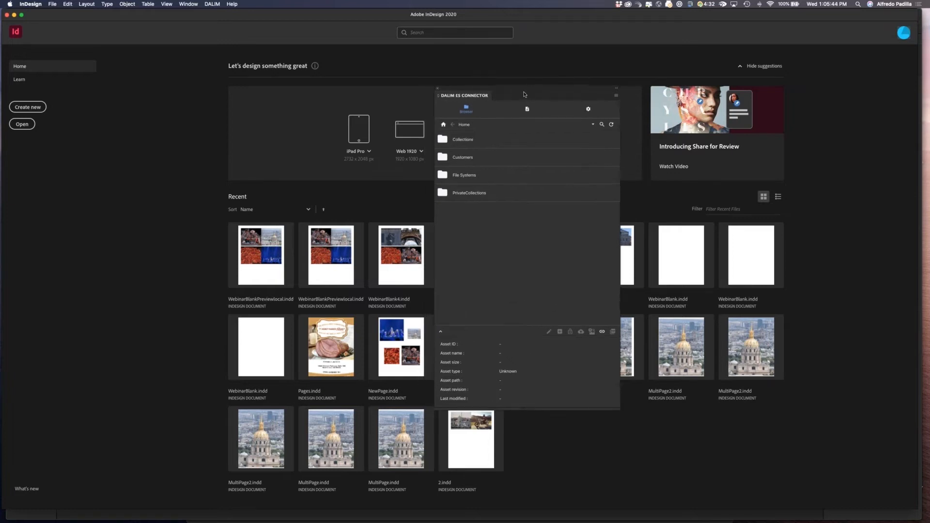
left_click(601, 125)
key("Return")
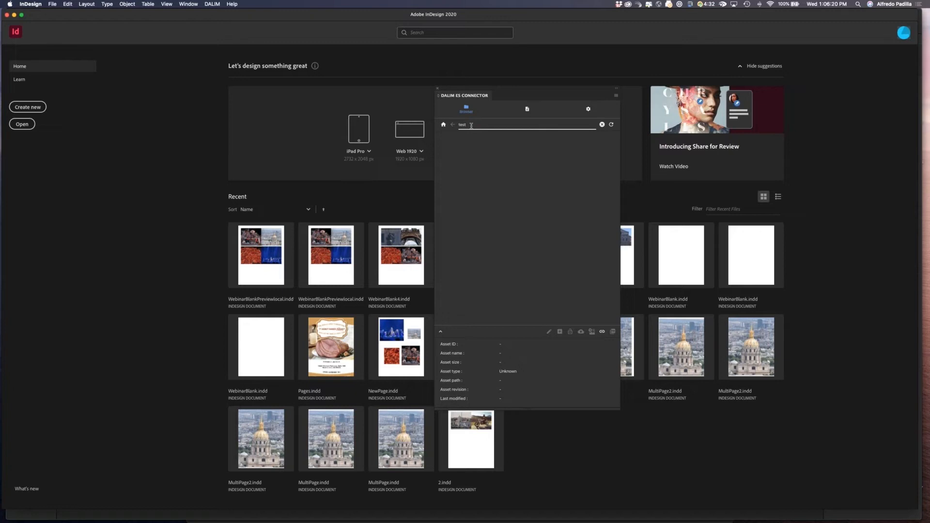
left_click(442, 126)
left_click(601, 125)
left_click(468, 110)
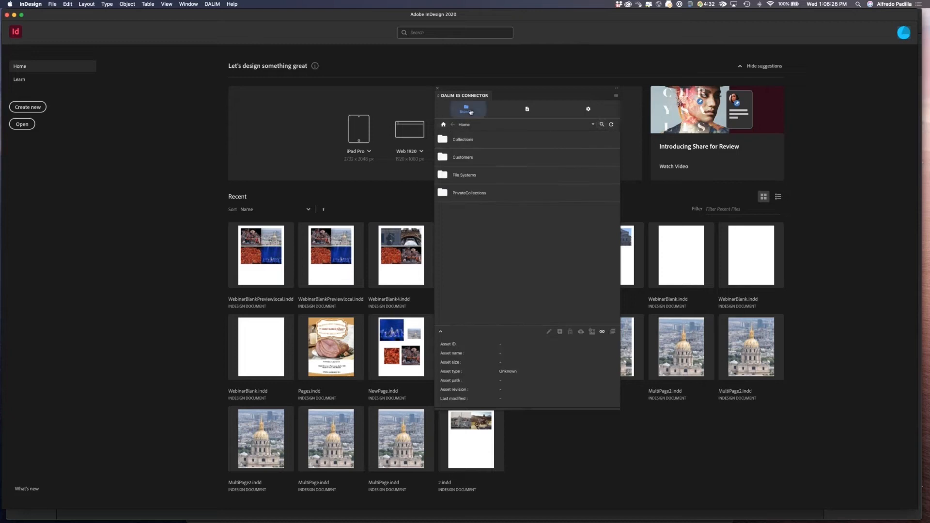
Switch to Safari and sign in to the ES web portal with the saved user name and password.
key("super+Tab")
key("super+Tab")
key("super+Tab")
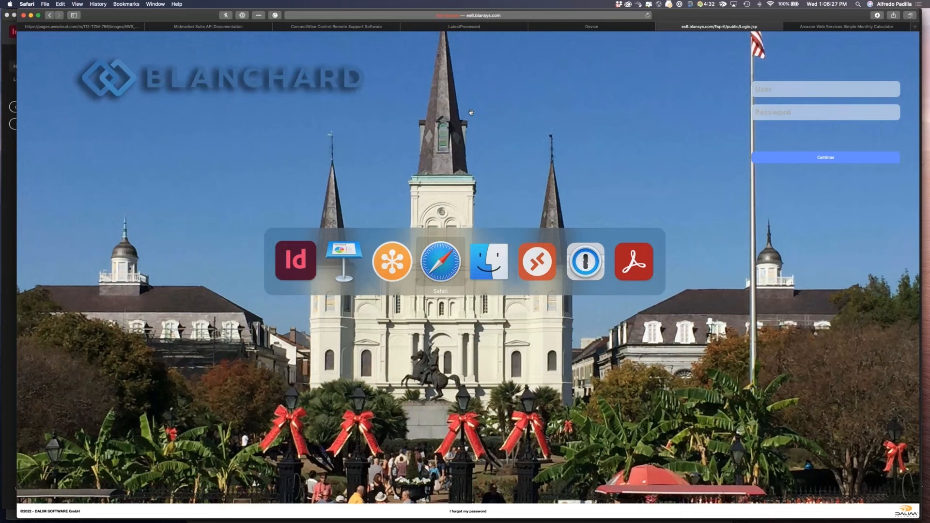
left_click(790, 89)
left_click(790, 89)
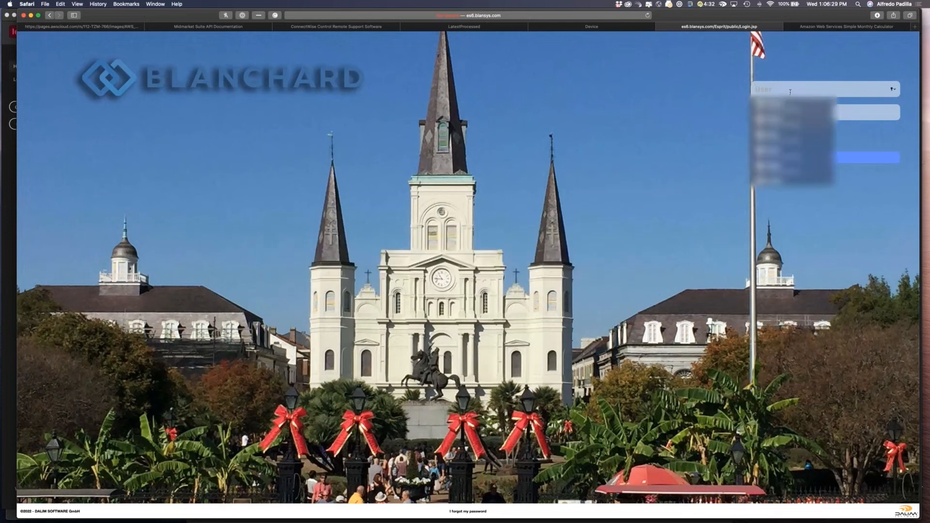
left_click(794, 135)
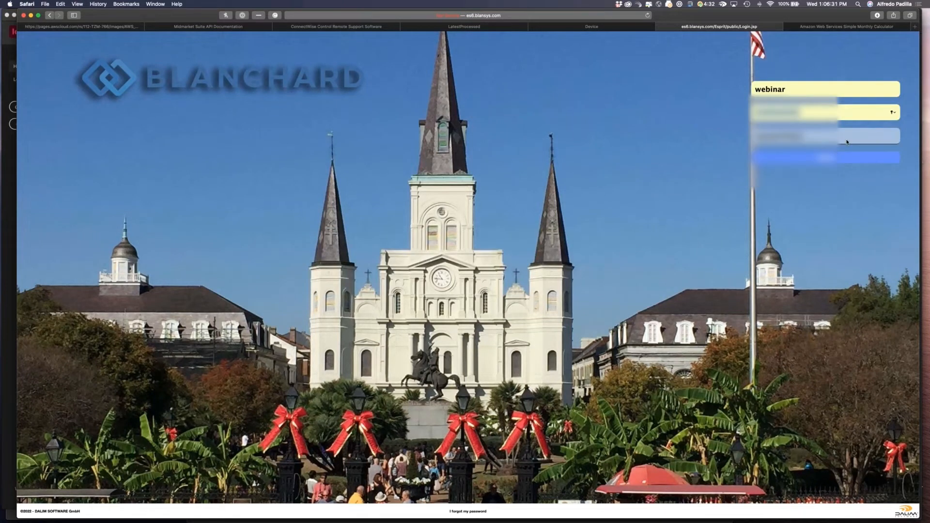
key("Return")
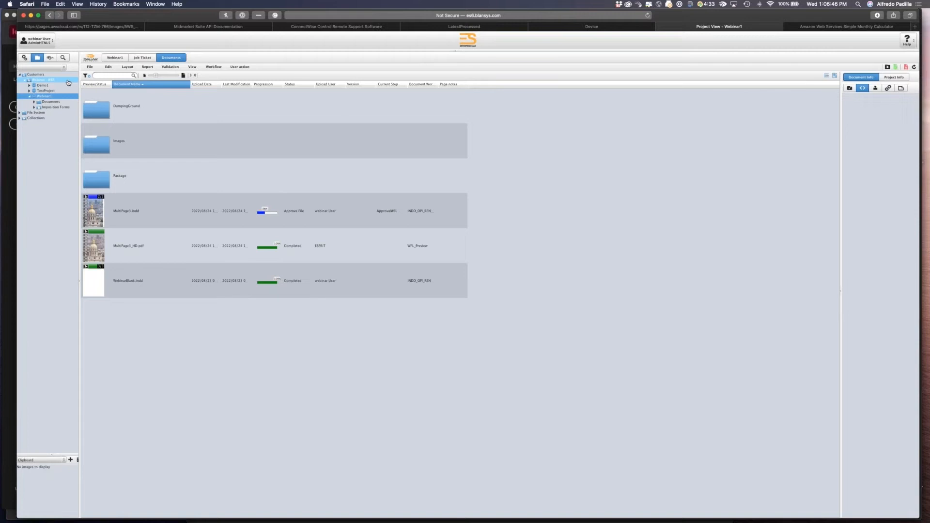
Expand the File System node in the portal's tree and switch back to InDesign.
left_click(19, 112)
key("super+Tab")
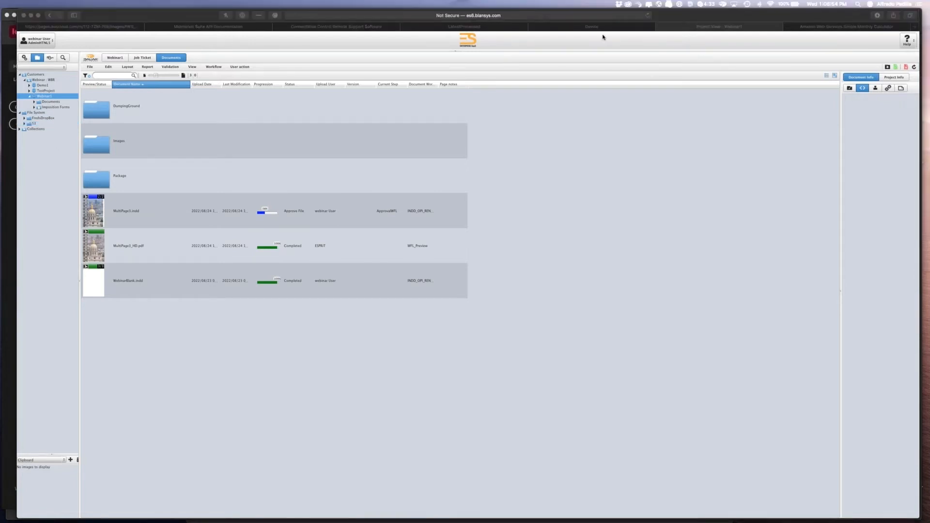
key("super+Tab")
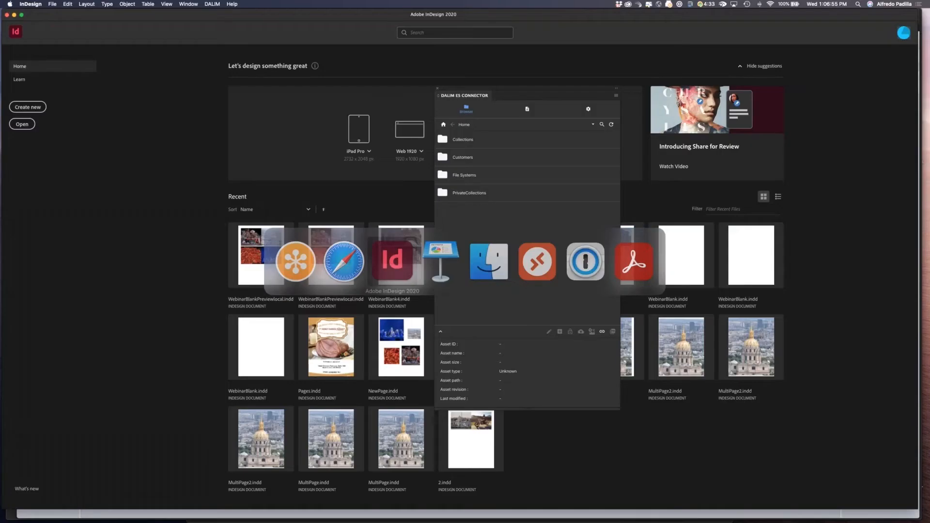
View the connector panel's Document tab and then its Settings tab.
left_click(527, 109)
left_click_drag(528, 98, 542, 94)
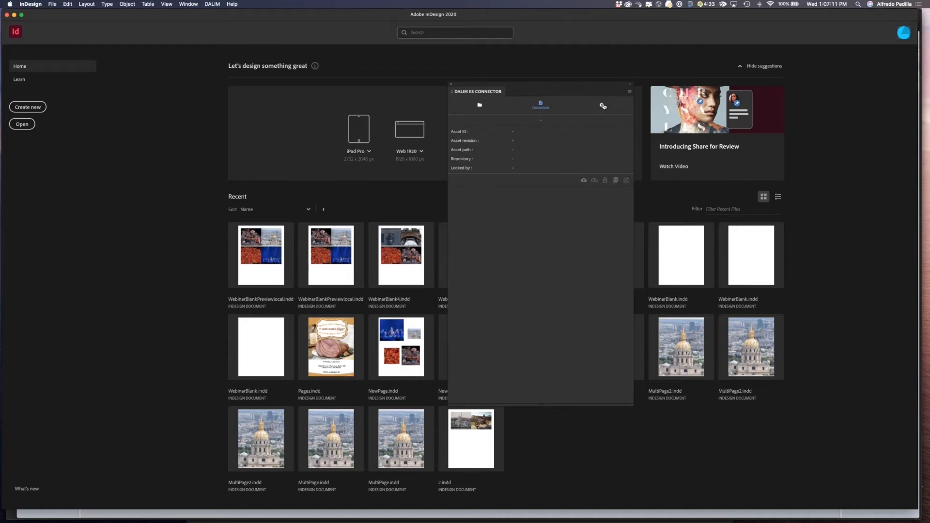
left_click(603, 106)
left_click_drag(582, 90, 624, 69)
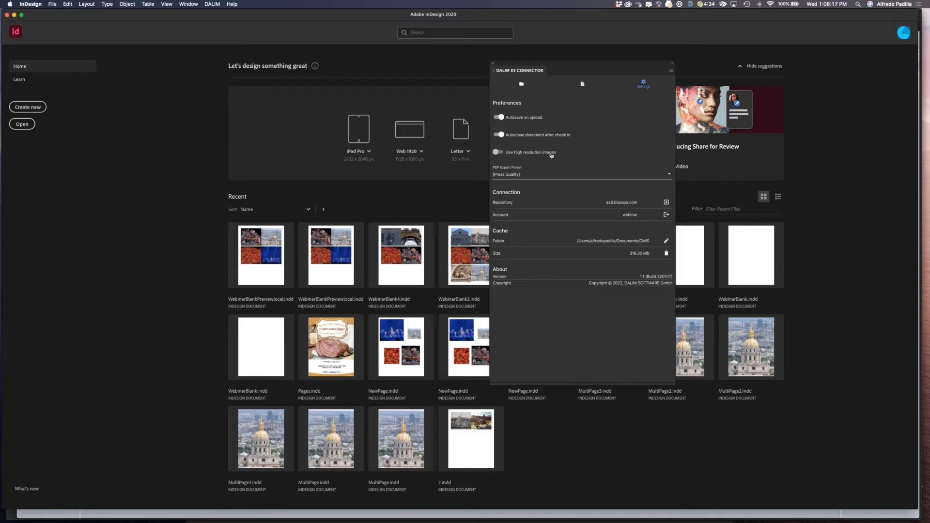
Toggle the Use high resolution images option on and off, and set the PDF Export Preset to [Press Quality].
left_click(500, 152)
left_click(500, 153)
left_click(669, 174)
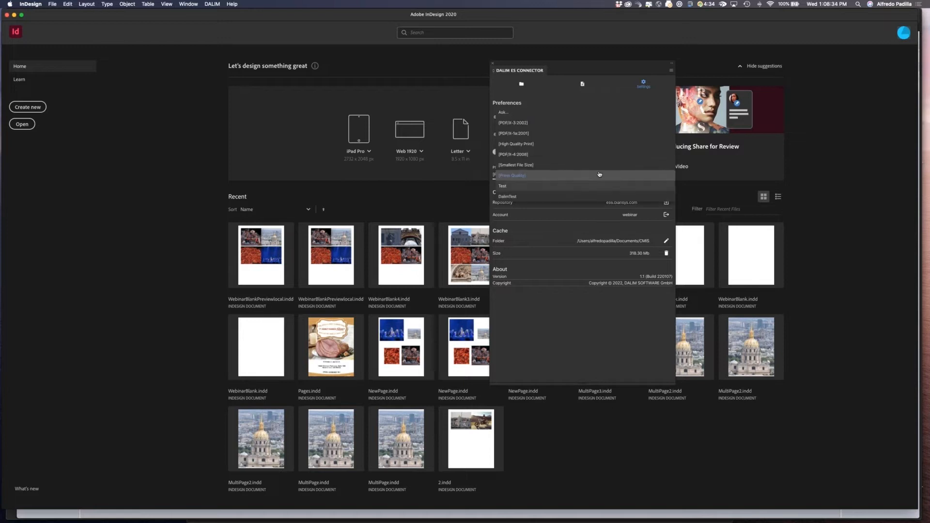
left_click(534, 176)
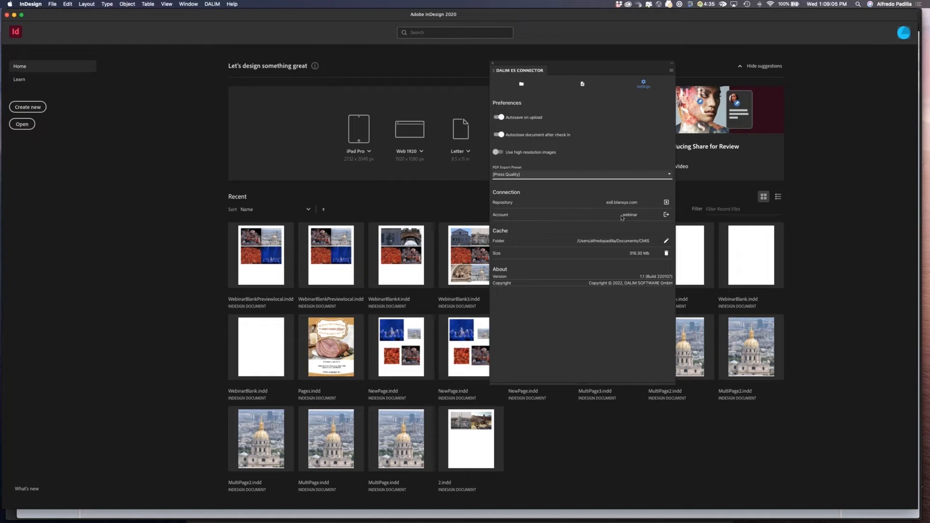
Sign out of the connector account and sign back in with the account name.
left_click(668, 216)
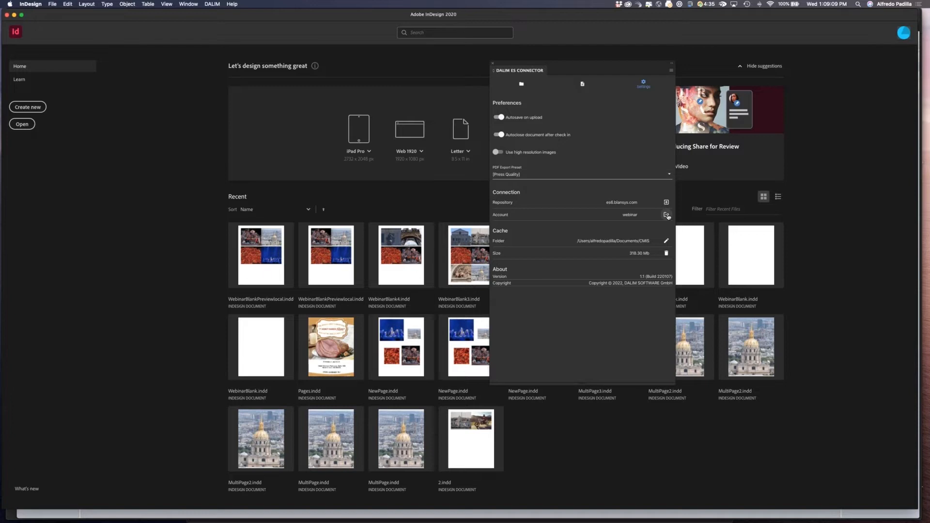
left_click(668, 216)
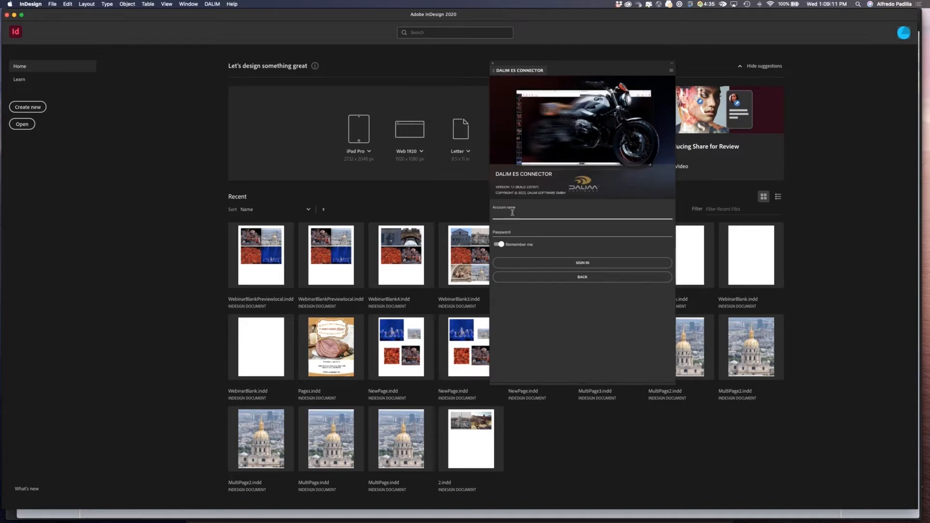
left_click(512, 213)
type("webinar")
key("Tab")
key("Return")
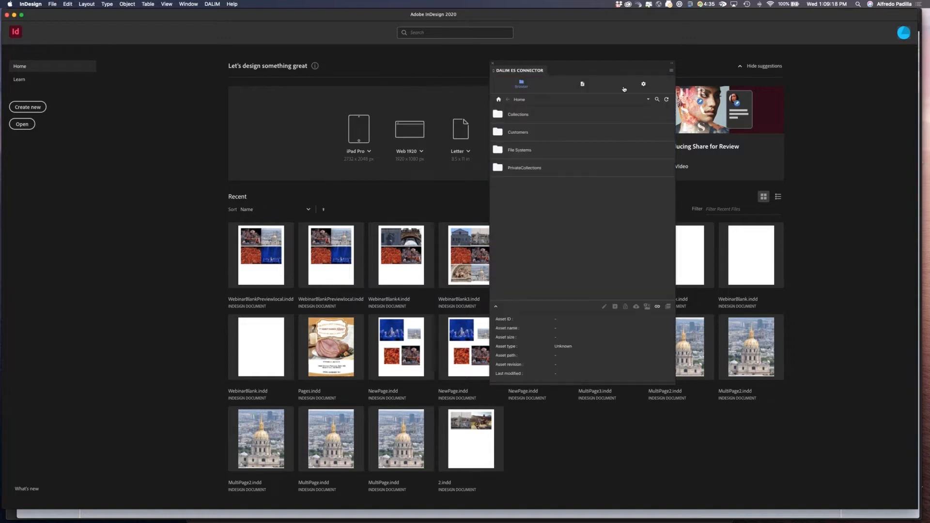
Open the connector settings and inspect the local CMS cache folder in Finder.
left_click(640, 84)
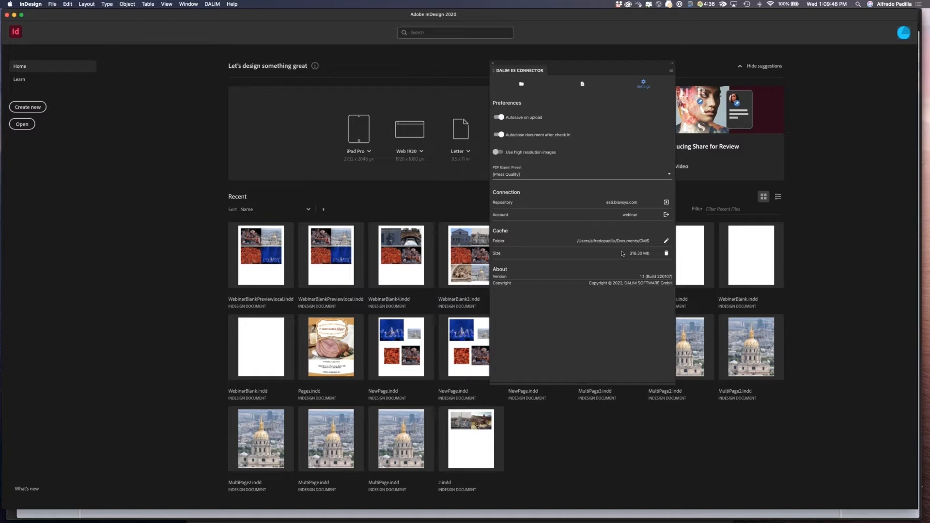
key("super+Tab")
key("super+Tab")
key("super+Tab")
key("super+Tab")
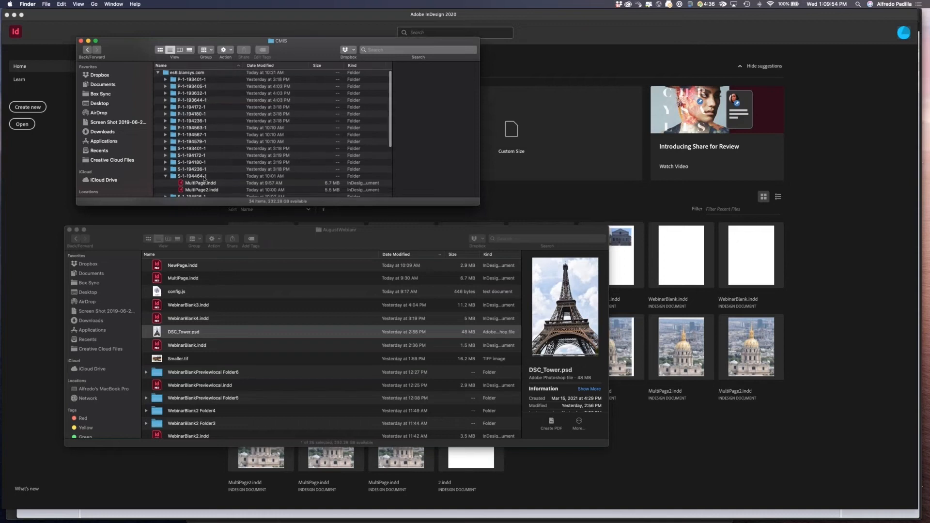
scroll(204, 179, "down", 1)
key("super+Tab")
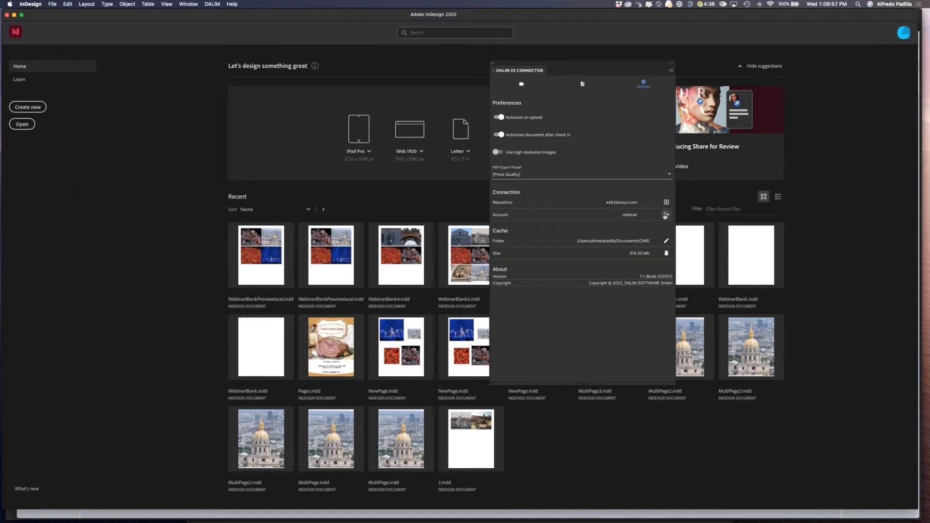
Clear the connector's cache and check the emptied CMS folder in Finder.
left_click(666, 252)
key("super+Tab")
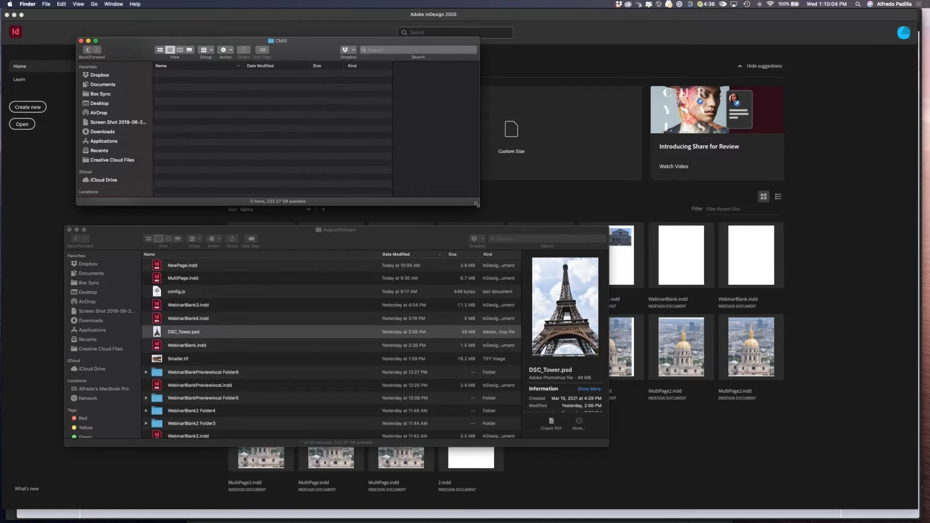
left_click_drag(515, 224, 598, 225)
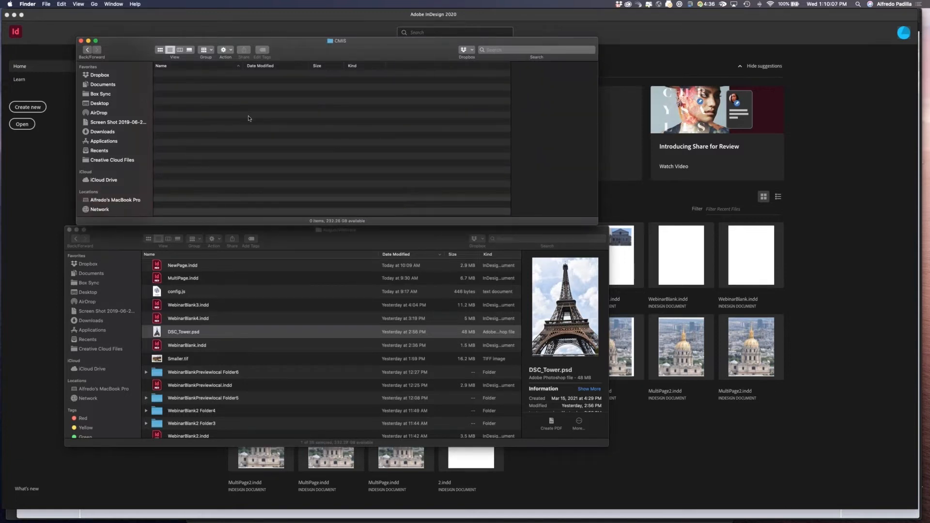
key("super+Tab")
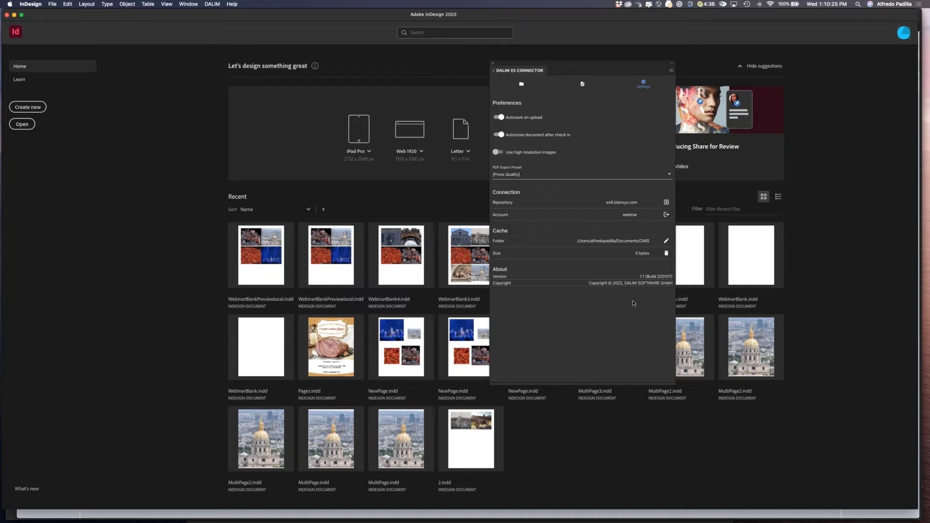
Reload the connector panel from its panel menu.
left_click(671, 71)
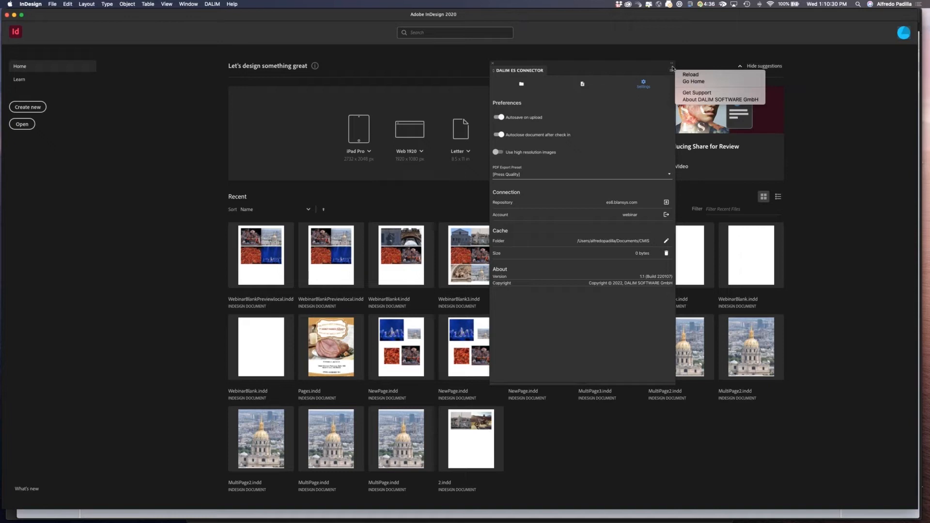
left_click(709, 74)
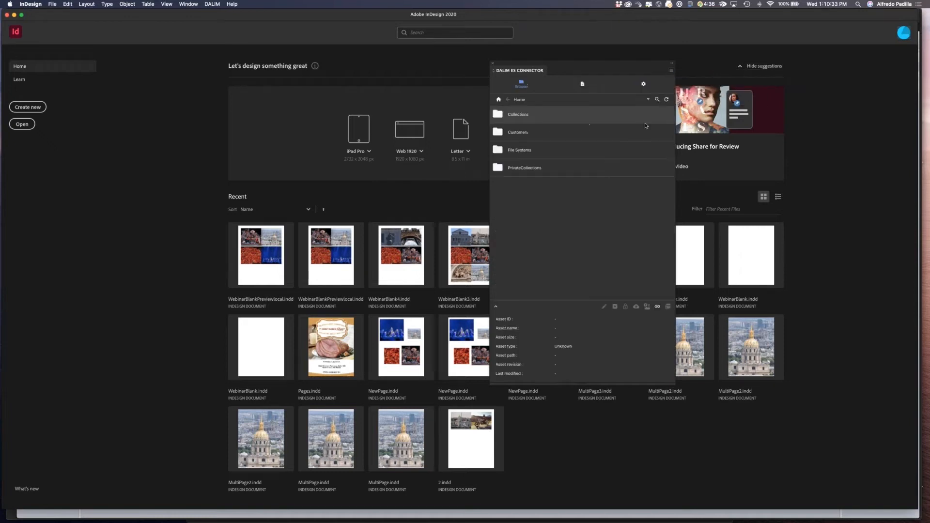
left_click(671, 70)
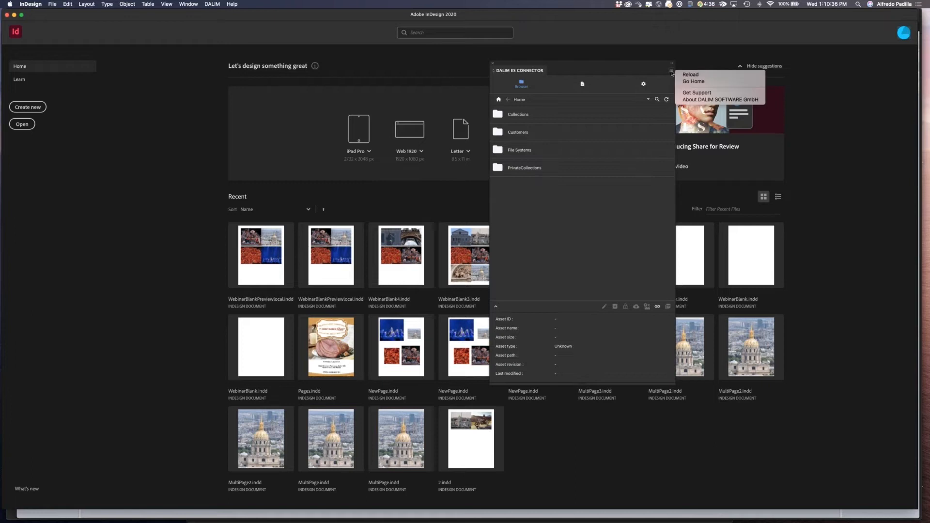
left_click(694, 81)
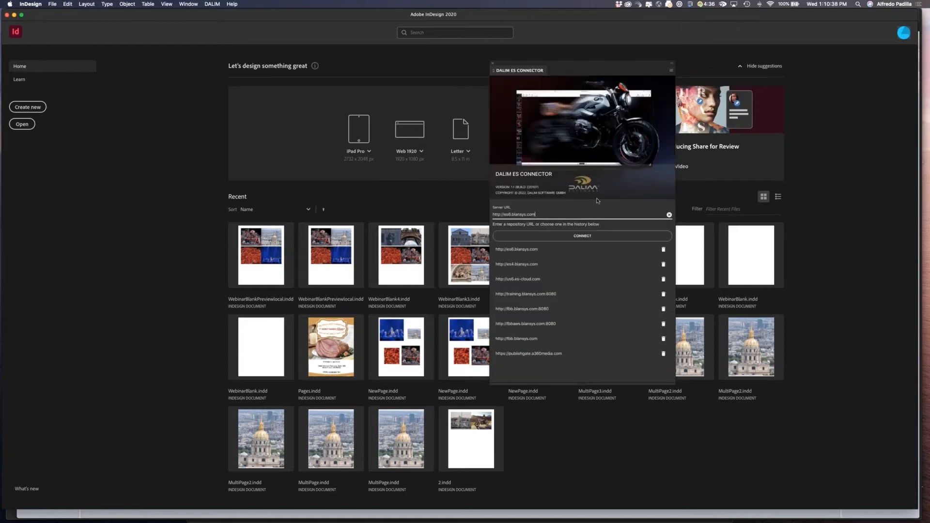
left_click(584, 237)
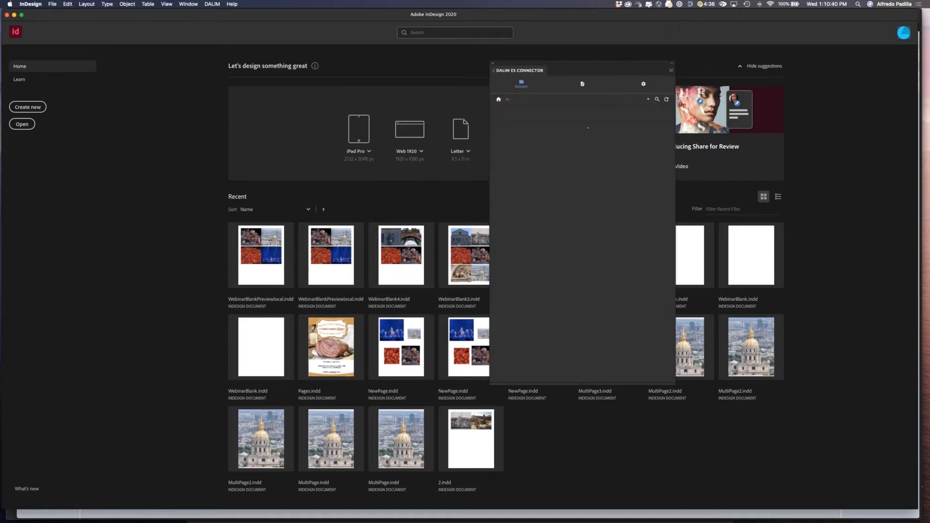
Reposition the connector panel and browse into the Customers, Webinar and Webinar1 folders.
left_click(672, 70)
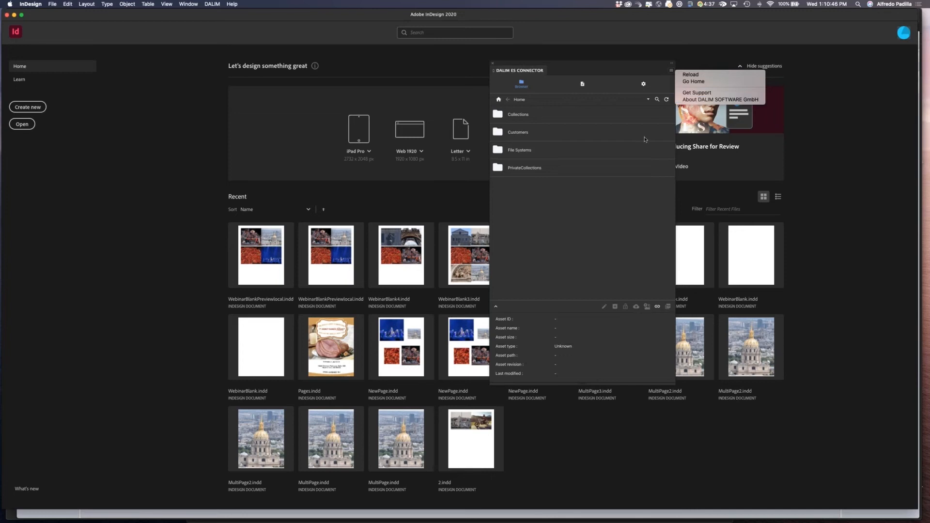
left_click(590, 214)
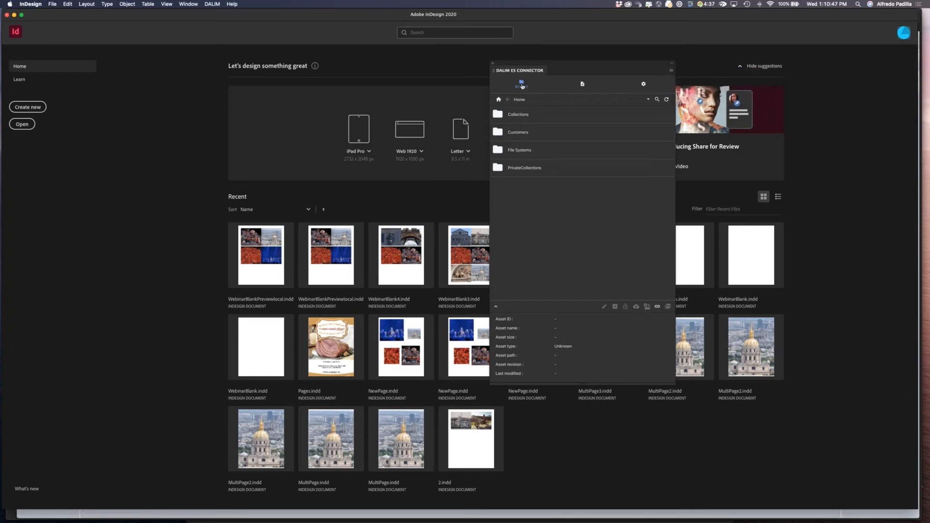
left_click_drag(577, 70, 661, 70)
left_click(653, 132)
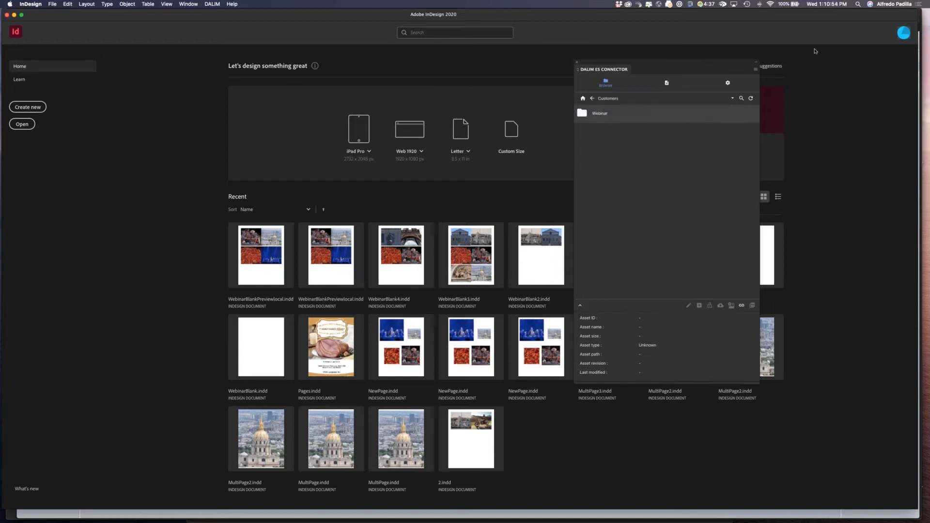
left_click_drag(681, 70, 710, 65)
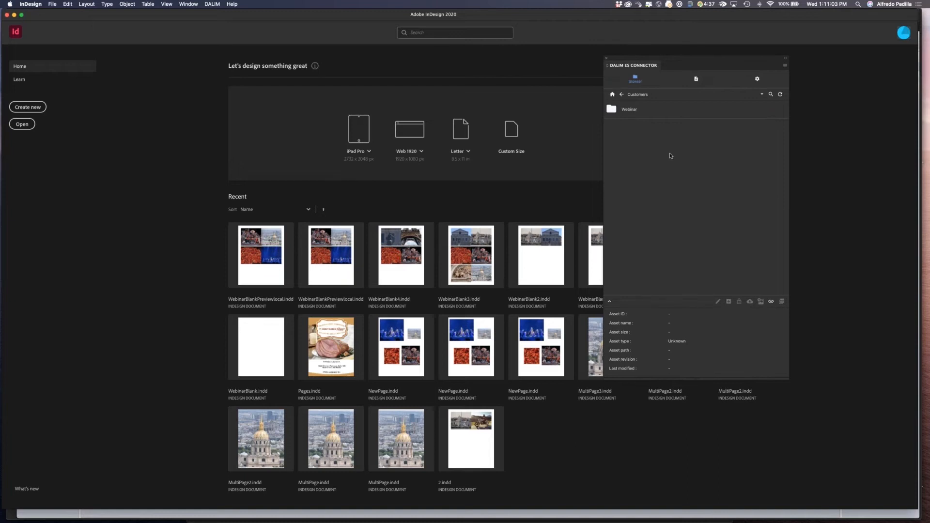
double_click(617, 111)
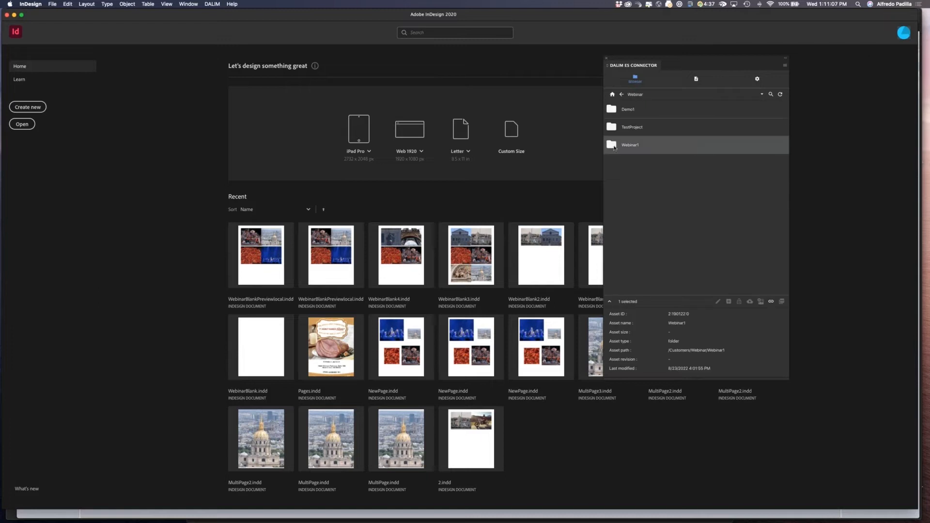
left_click_drag(684, 62, 694, 57)
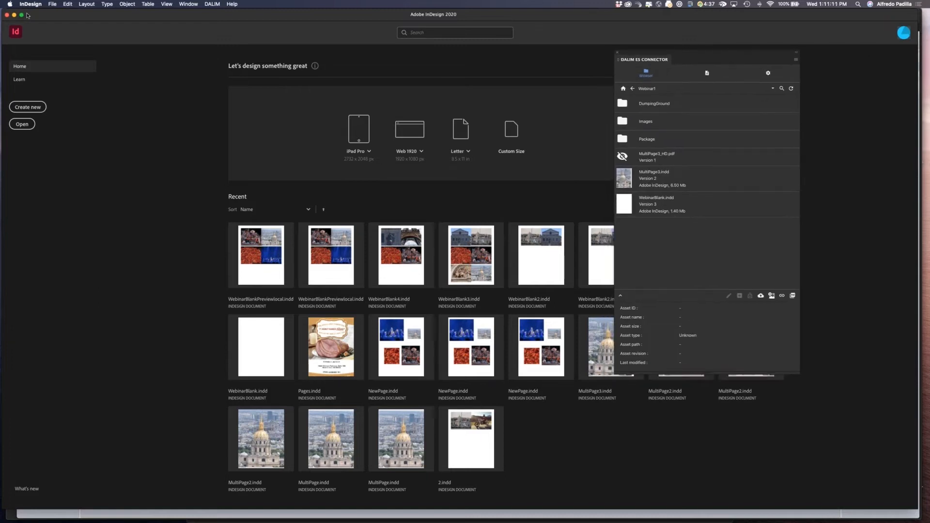
Create a new InDesign document with the default settings.
left_click(53, 4)
mouse_move(63, 13)
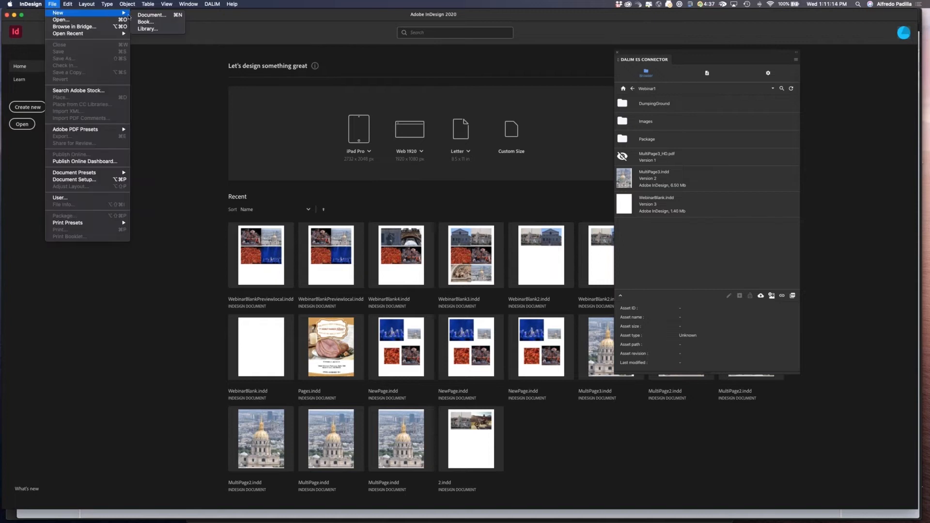
left_click(148, 14)
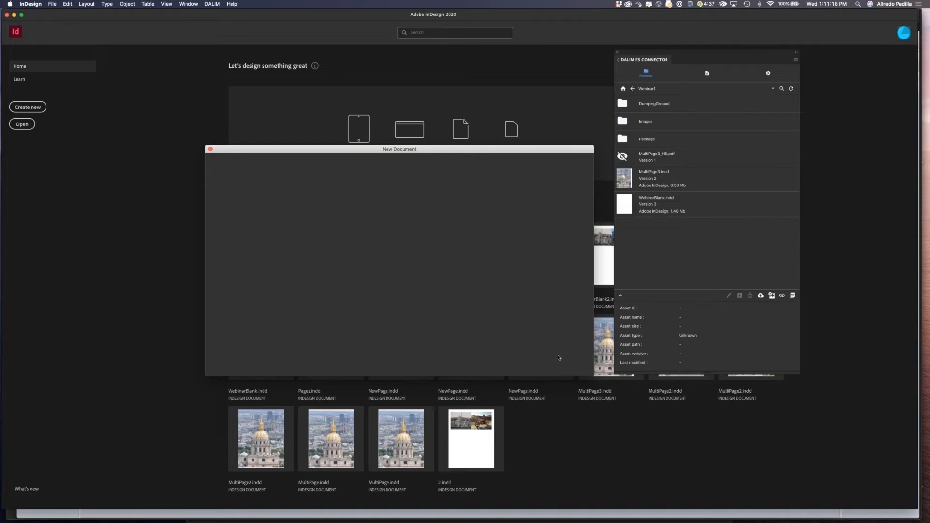
left_click_drag(438, 149, 427, 133)
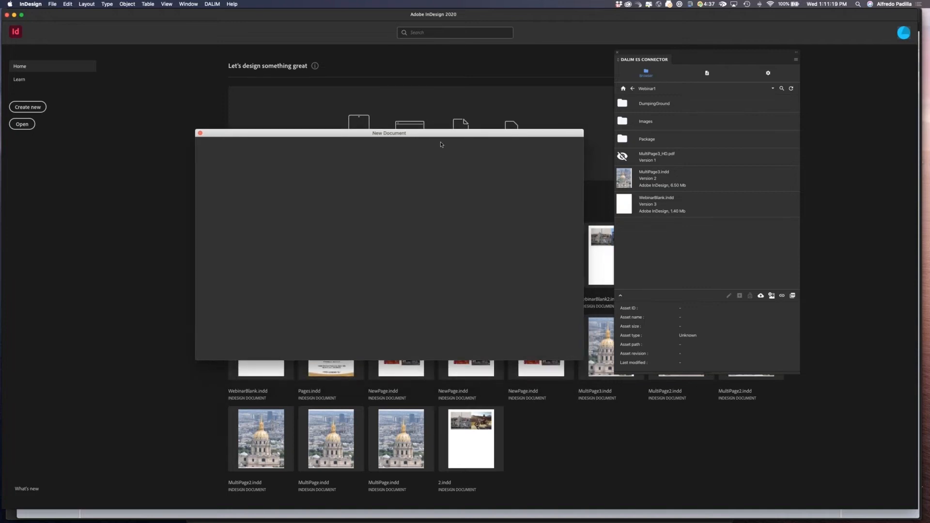
key("Return")
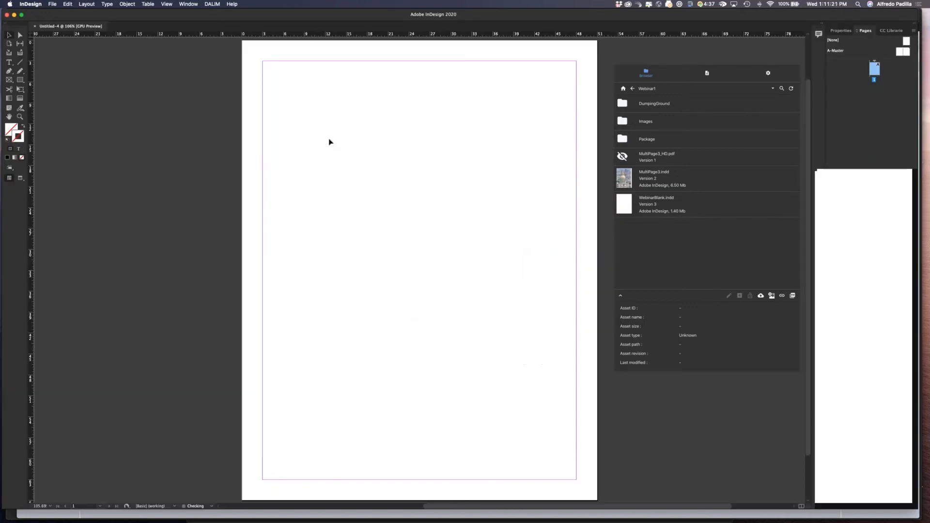
Draw two rectangle frames on the page, one near the top left and one at the right edge.
left_click(9, 79)
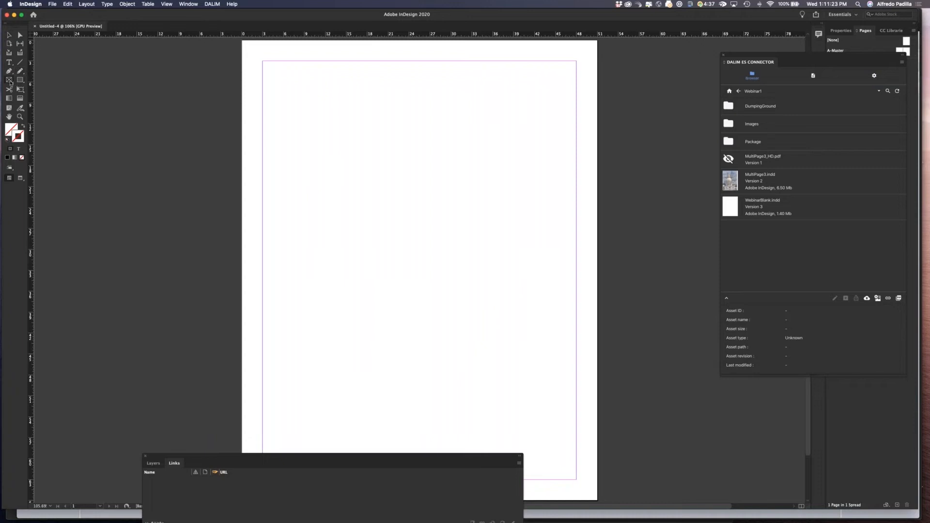
left_click_drag(289, 76, 383, 155)
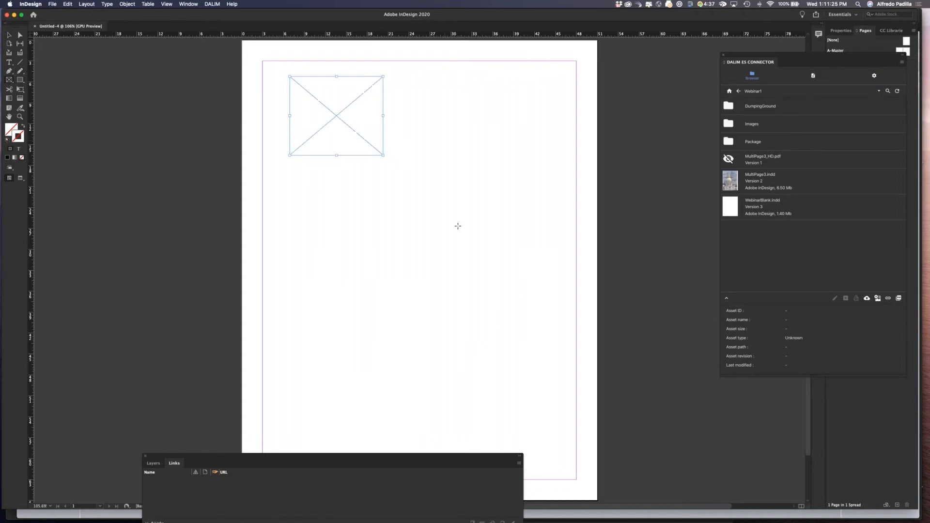
left_click_drag(435, 214, 597, 297)
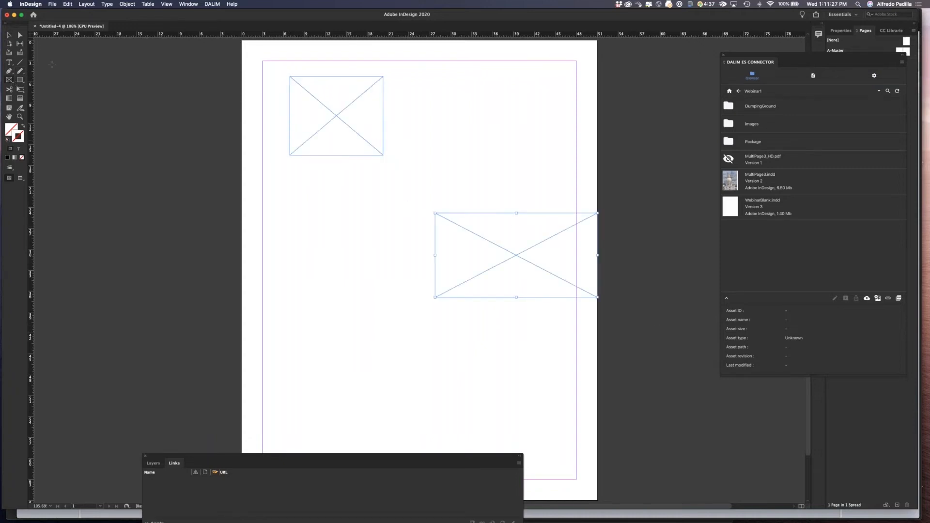
Place the IMG_Crawfish JPEG image into the upper frame and enlarge that frame wider and taller.
key("super+Tab")
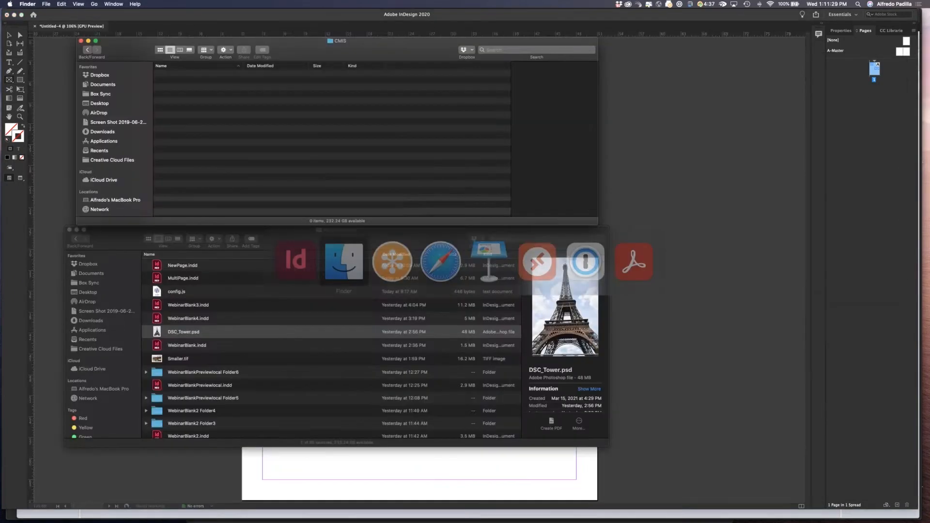
key("super+Tab")
left_click(9, 35)
left_click(362, 106)
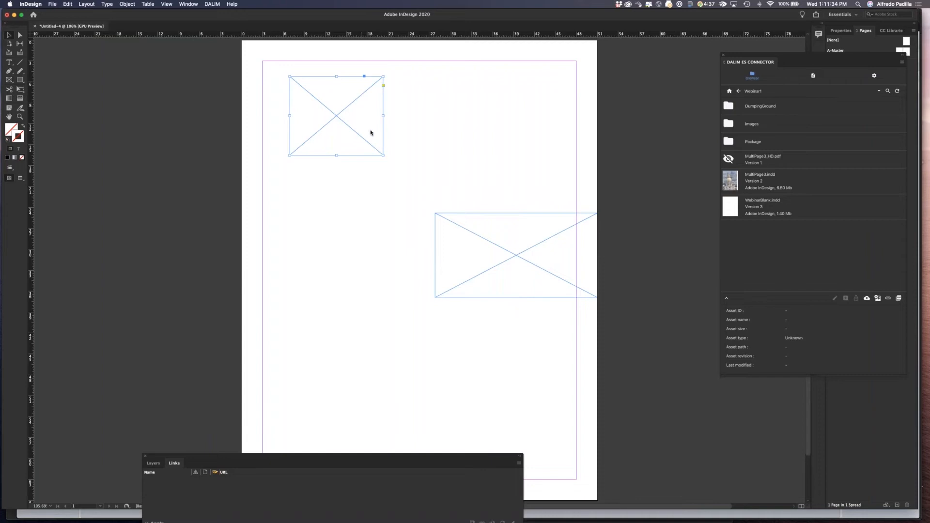
key("super+d")
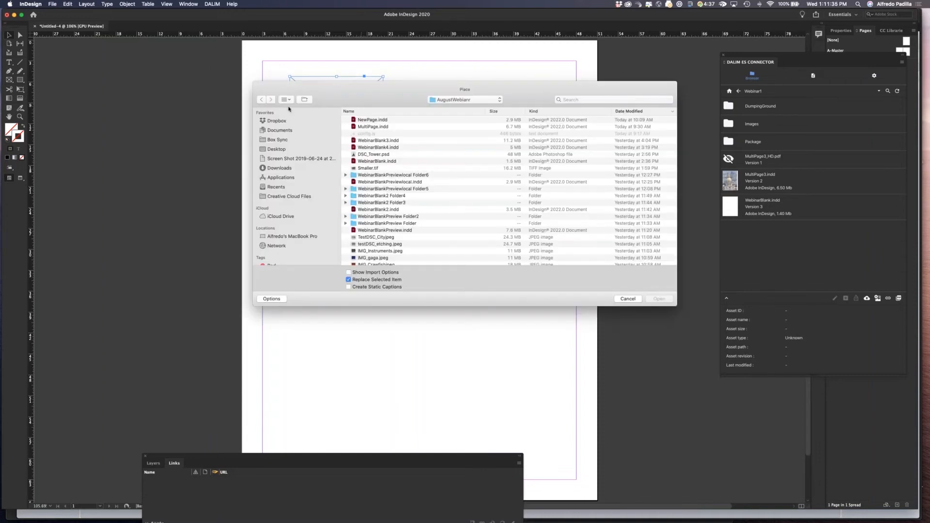
scroll(410, 237, "down", 3)
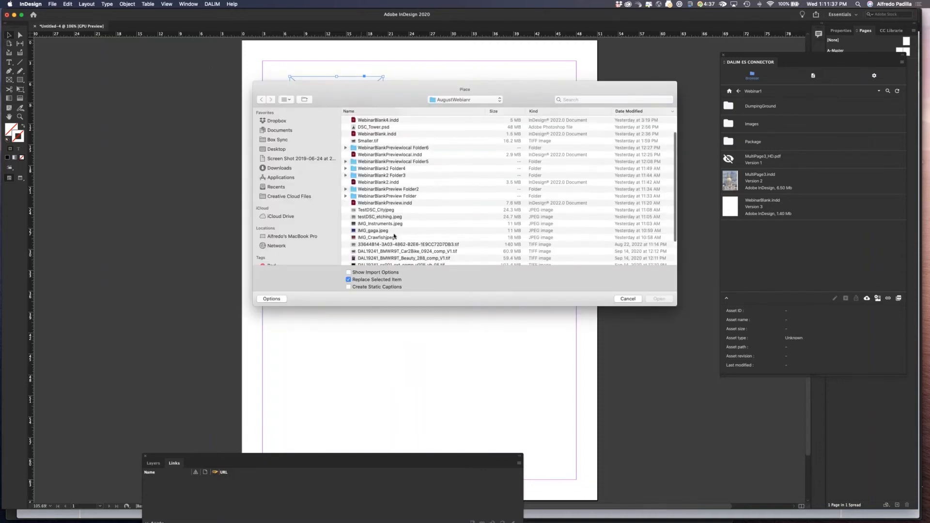
key("Escape")
left_click_drag(384, 155, 507, 198)
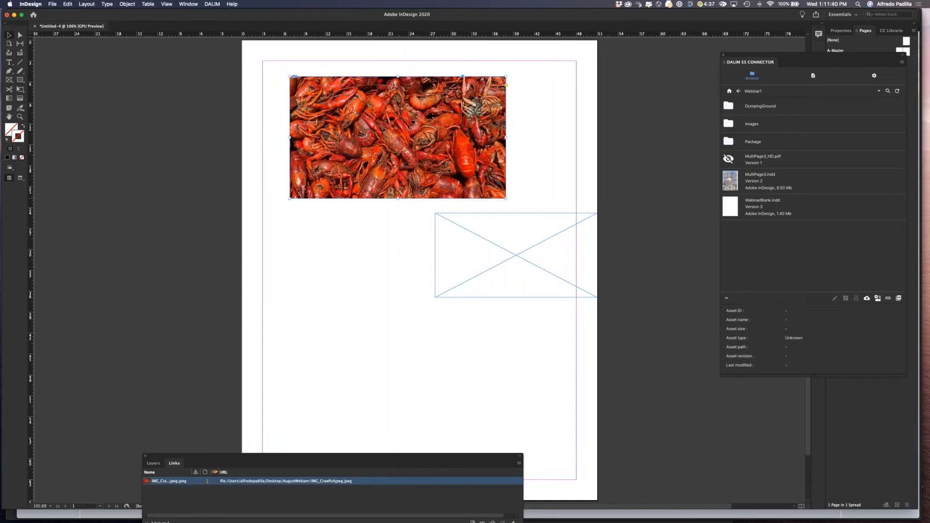
Move the second frame below the crawfish image and place IMG_gaga.jpeg into it.
left_click(504, 255)
left_click_drag(504, 256, 383, 253)
key("super+d")
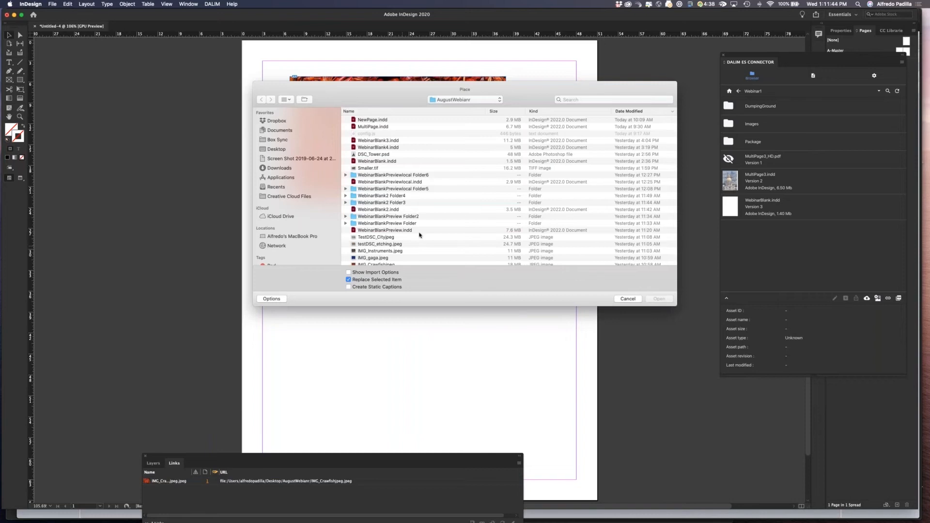
scroll(411, 242, "down", 2)
double_click(400, 248)
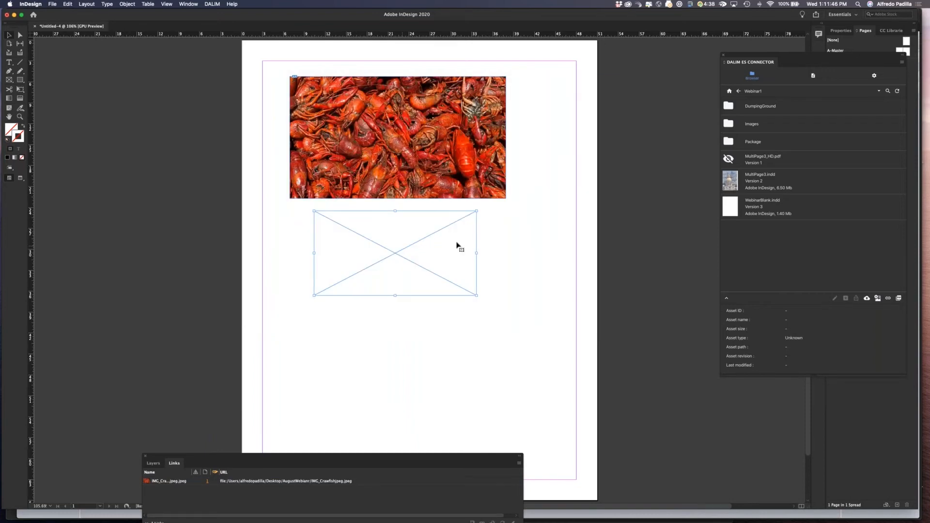
left_click_drag(422, 283, 413, 308)
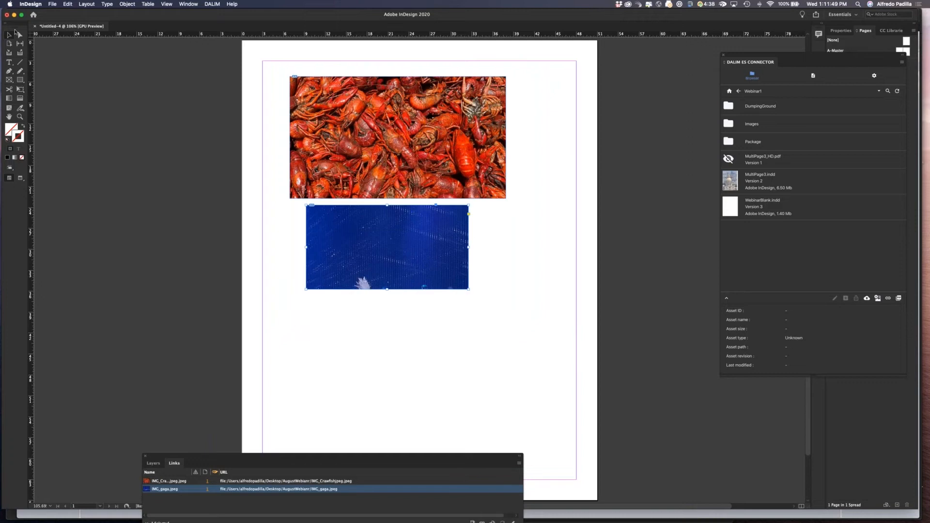
Shift the gaga image upward inside its frame with the Direct Selection tool.
left_click(18, 35)
left_click(395, 250)
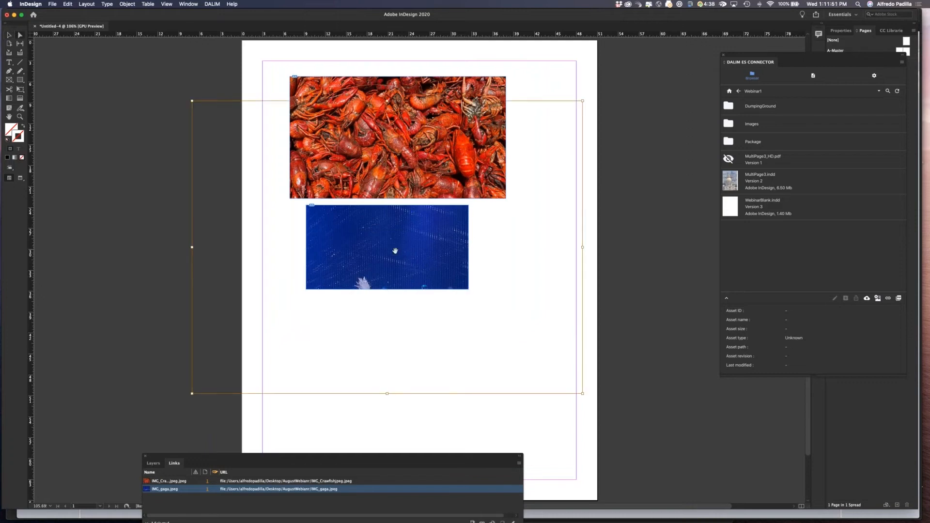
left_click_drag(395, 251, 391, 189)
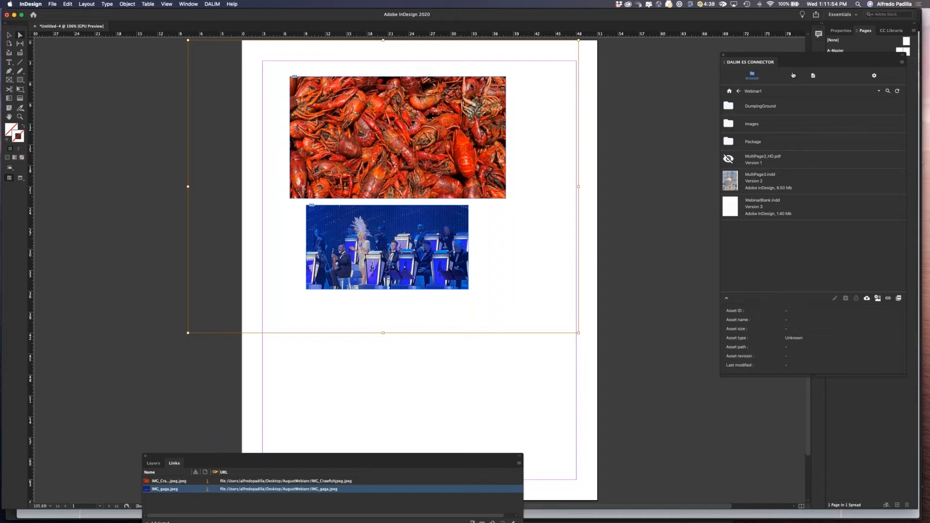
Start uploading the document to the repository from the connector panel and cancel at the warning.
left_click_drag(814, 56, 720, 49)
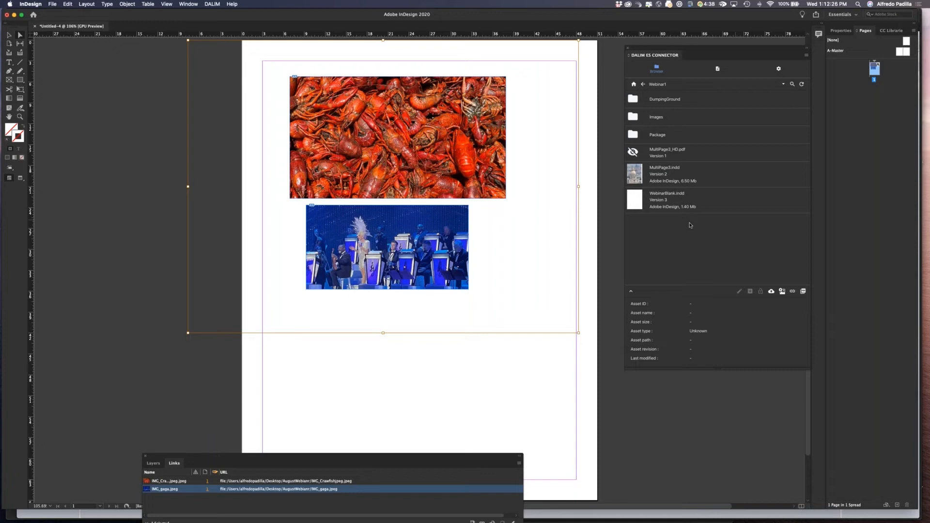
left_click(771, 292)
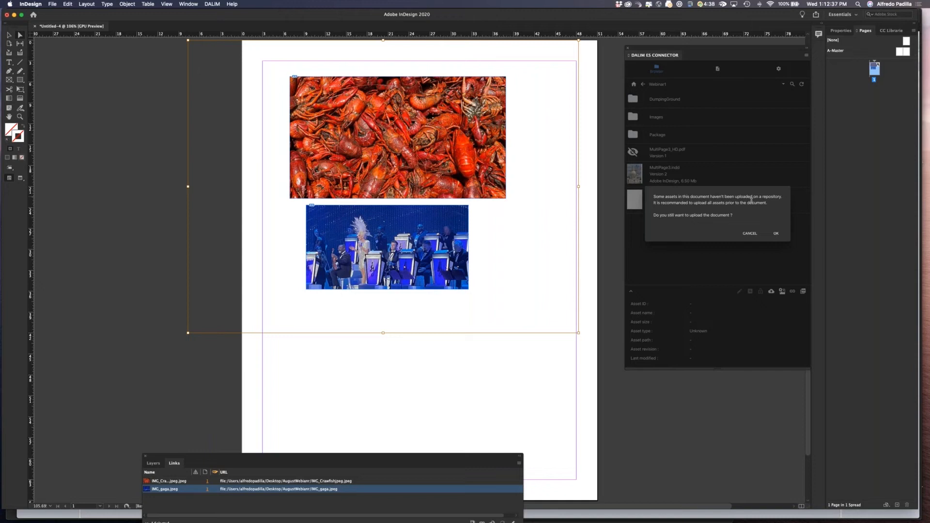
left_click(750, 233)
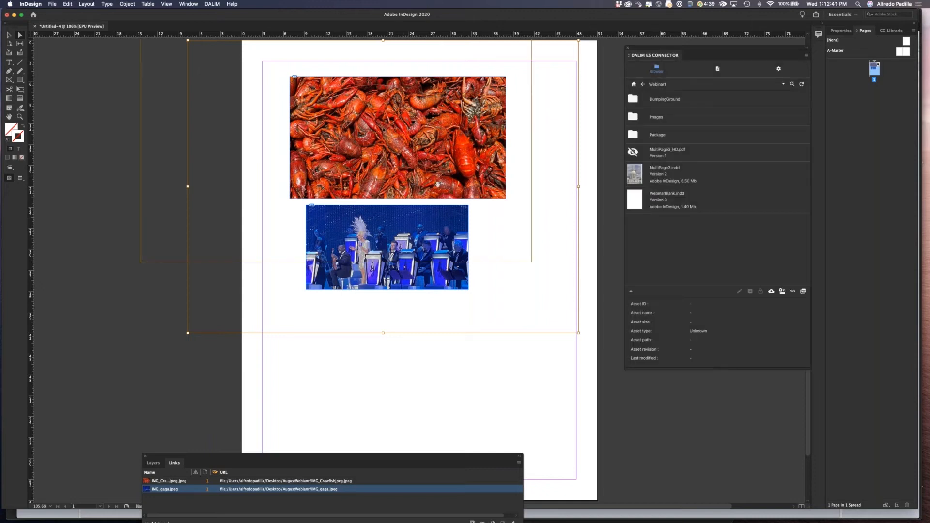
Upload all the document's local links to the Webinar1 folder and verify them in the ES web view and connector panel.
left_click(782, 292)
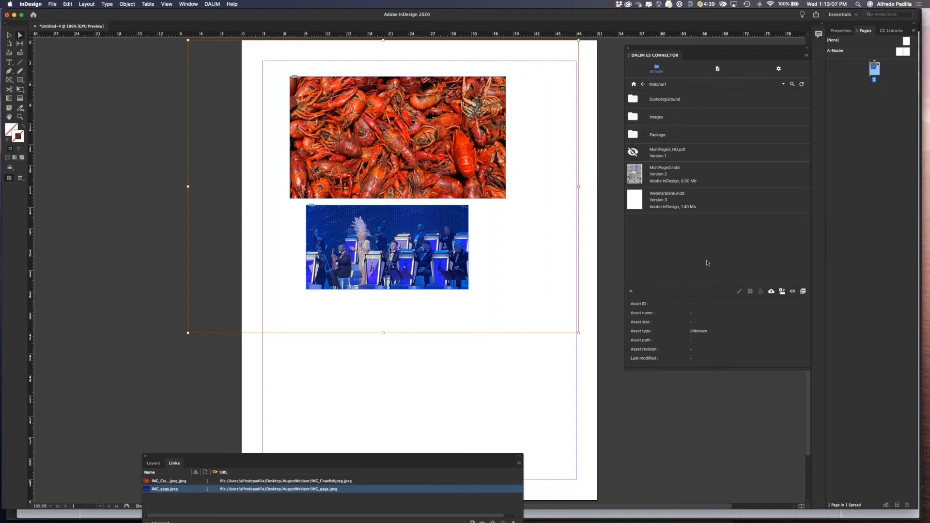
key("super+Tab")
key("super+Tab")
key("super+Tab")
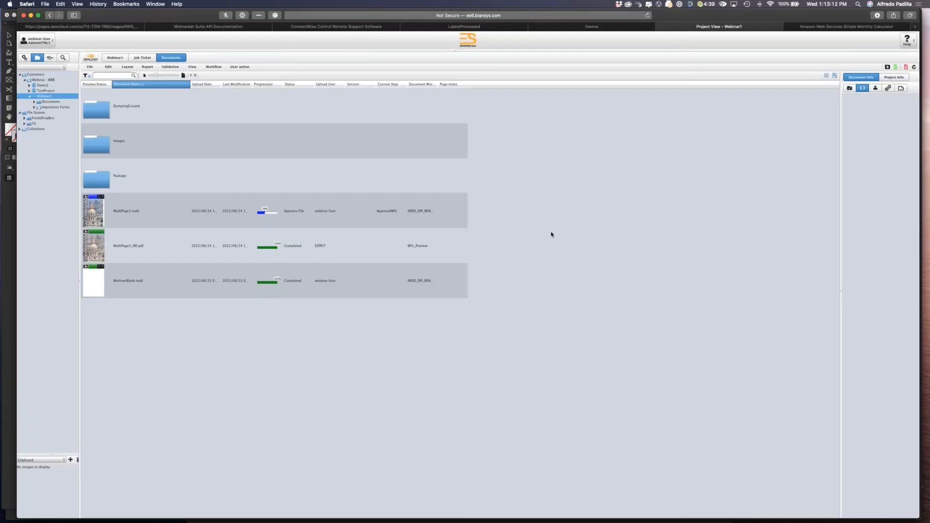
key("super+Tab")
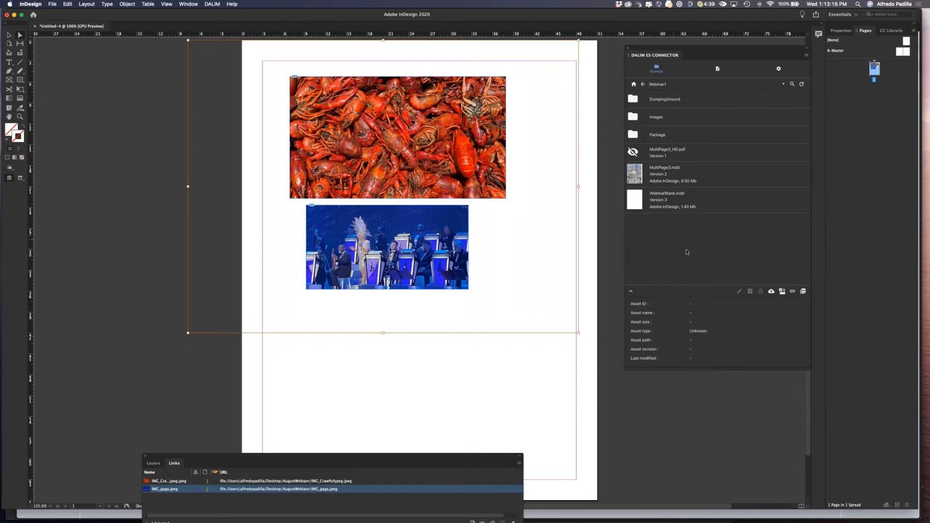
left_click(634, 110)
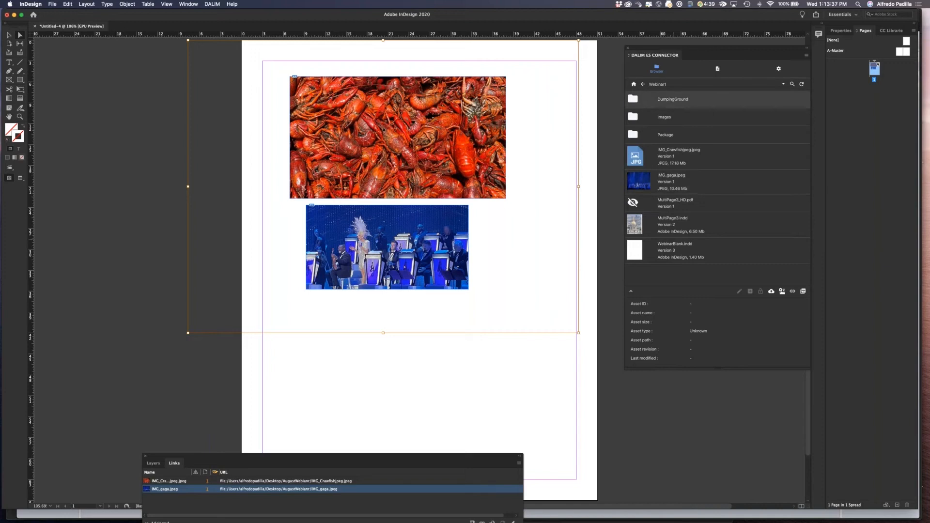
Open the DumpingGround repository folder and upload the current document into it, saving it as TestPage5.
double_click(638, 100)
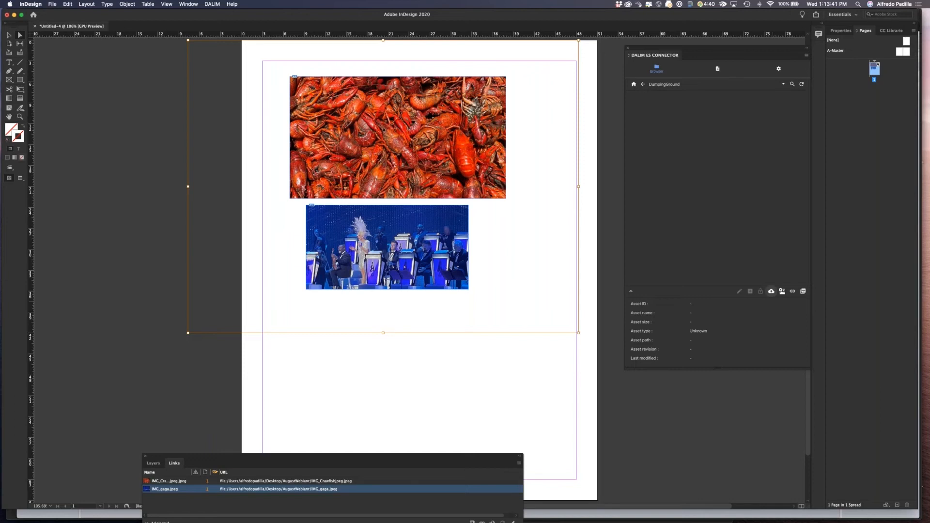
left_click(771, 291)
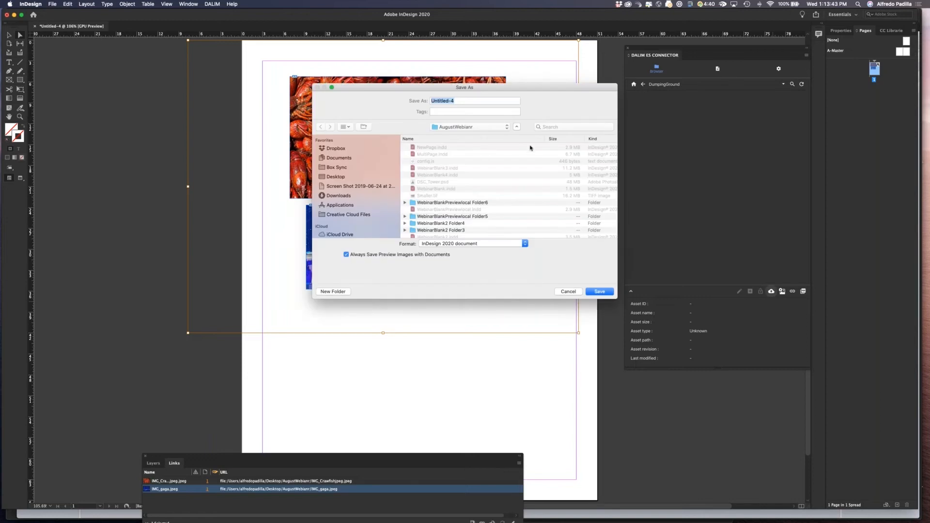
type("TestPage5")
left_click(600, 291)
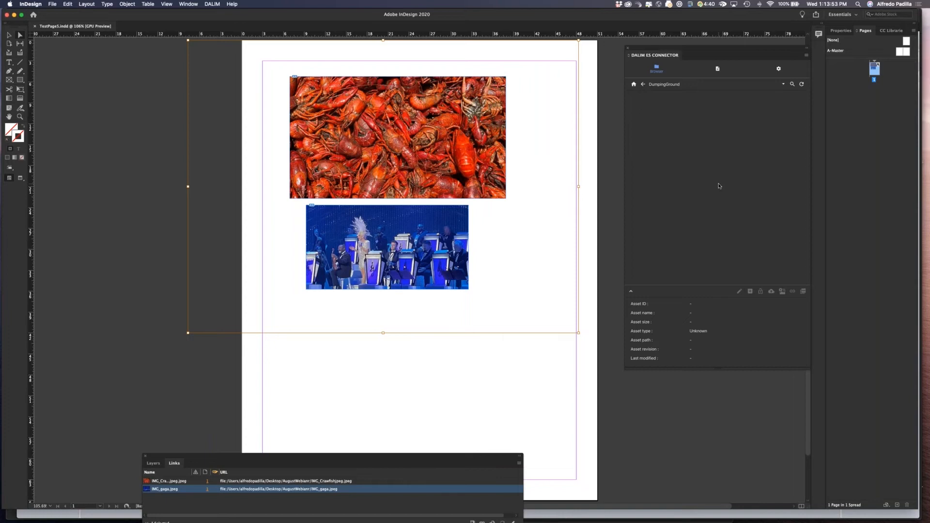
Switch to the ES web view and open the DumpingGround folder to check the uploaded document, then return to InDesign.
key("super+Tab")
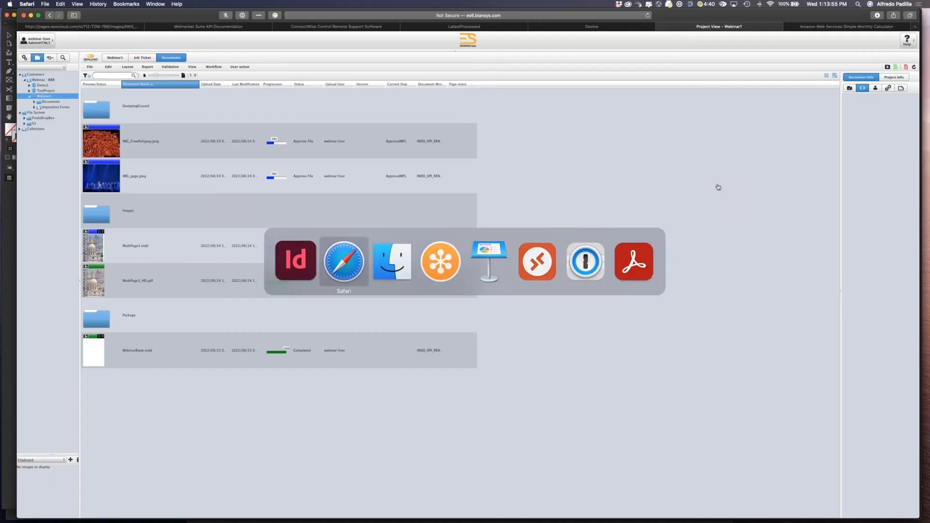
double_click(261, 122)
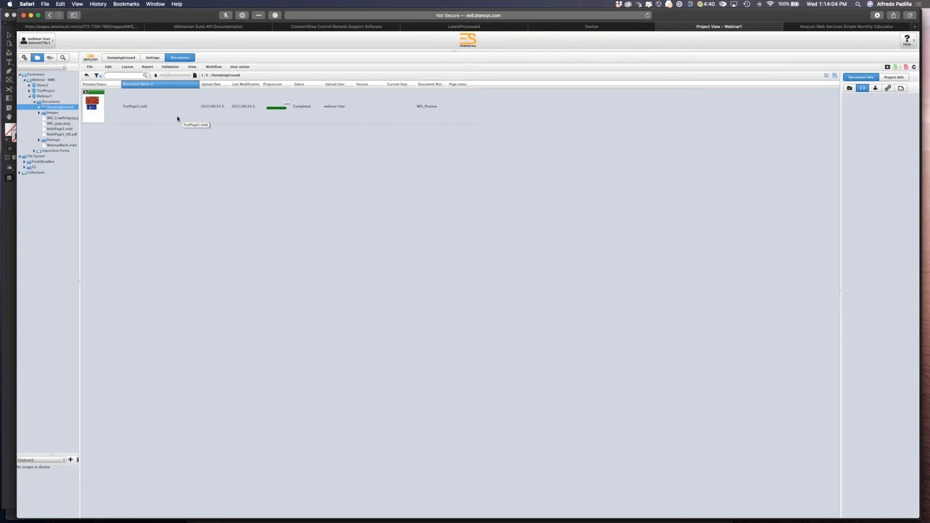
key("super+Tab")
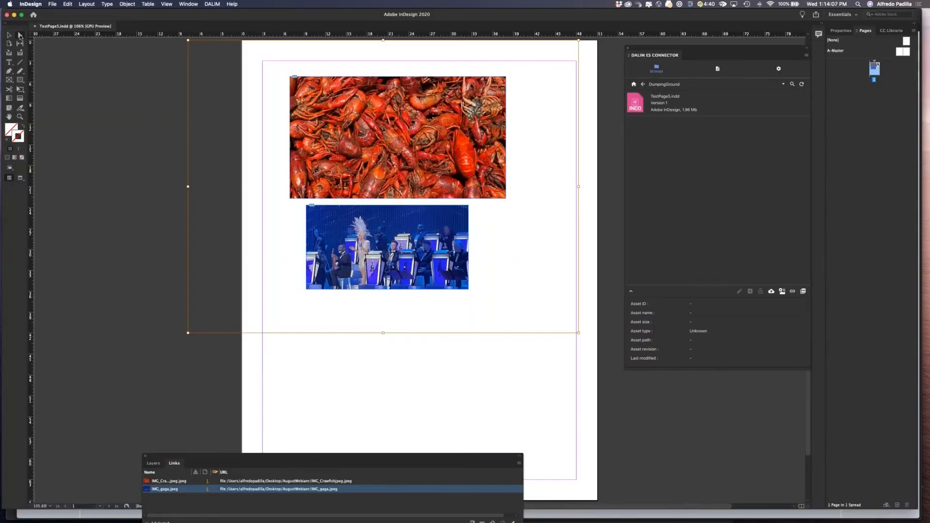
Rearrange the page: shift the gaga image inside its frame and move the crawfish image below it.
left_click(129, 136)
left_click_drag(369, 253, 420, 273)
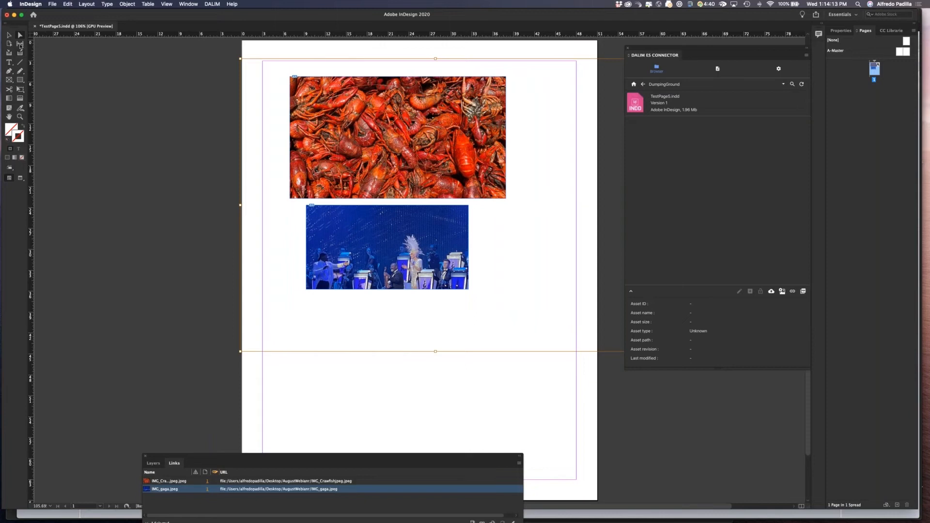
left_click_drag(429, 155, 432, 395)
left_click(778, 313)
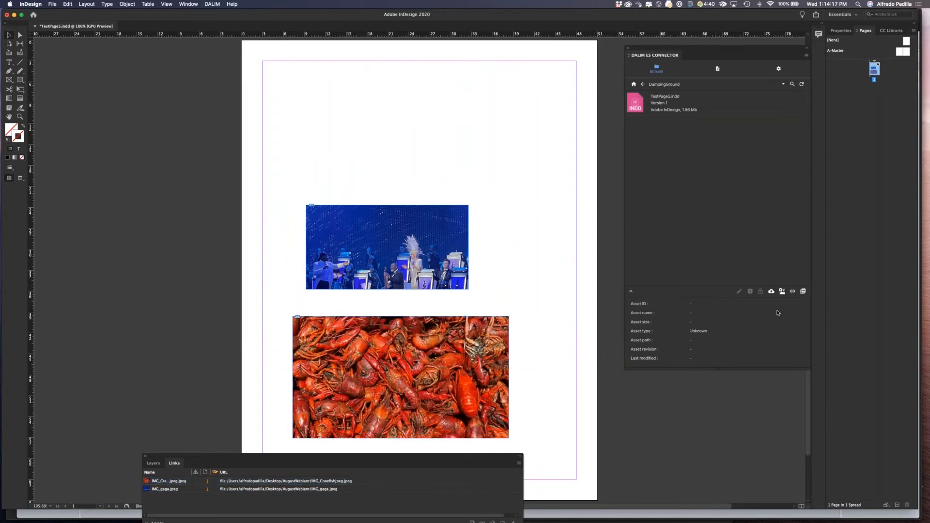
Upload the revised document to DumpingGround again as a new version, refreshing the connector panel before retrying.
left_click(771, 291)
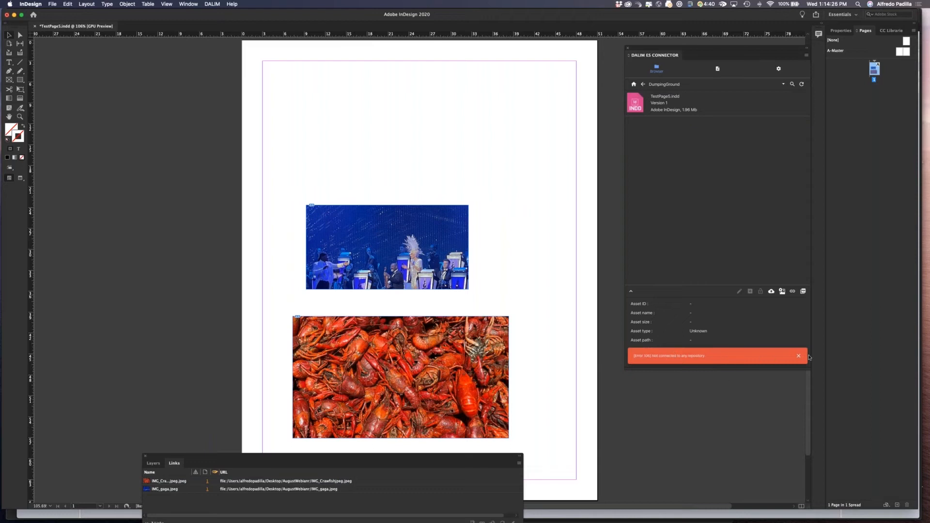
left_click(798, 355)
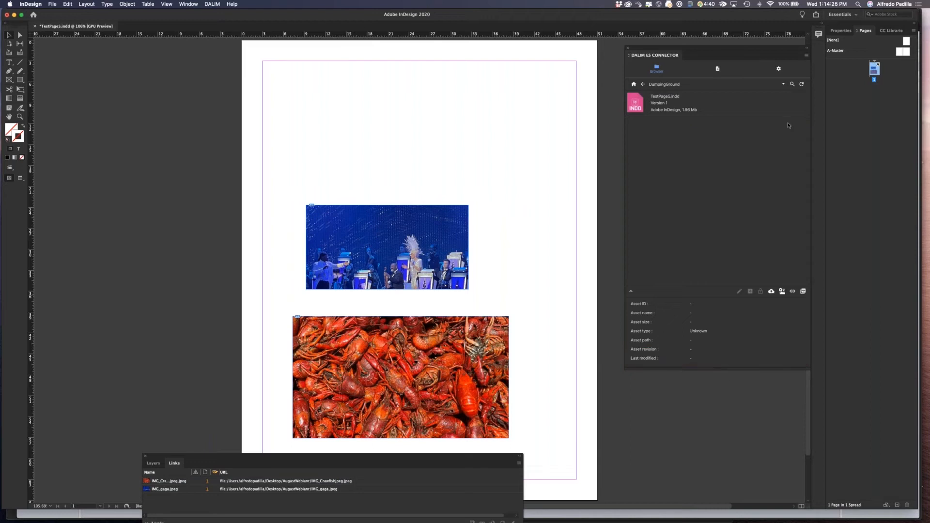
left_click(802, 85)
left_click(770, 292)
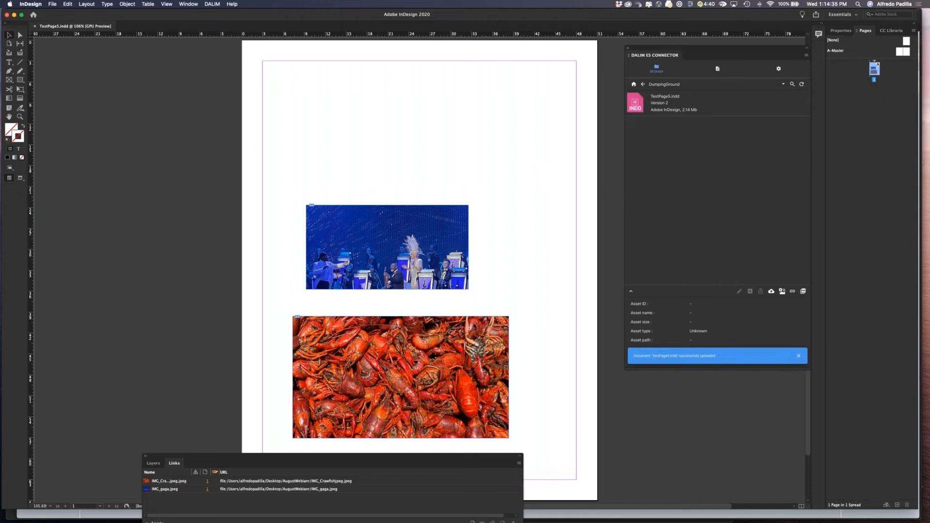
Open the new TestPage5.indd version in the ES web viewer, zoom in to inspect it, and close the viewer.
key("super+Tab")
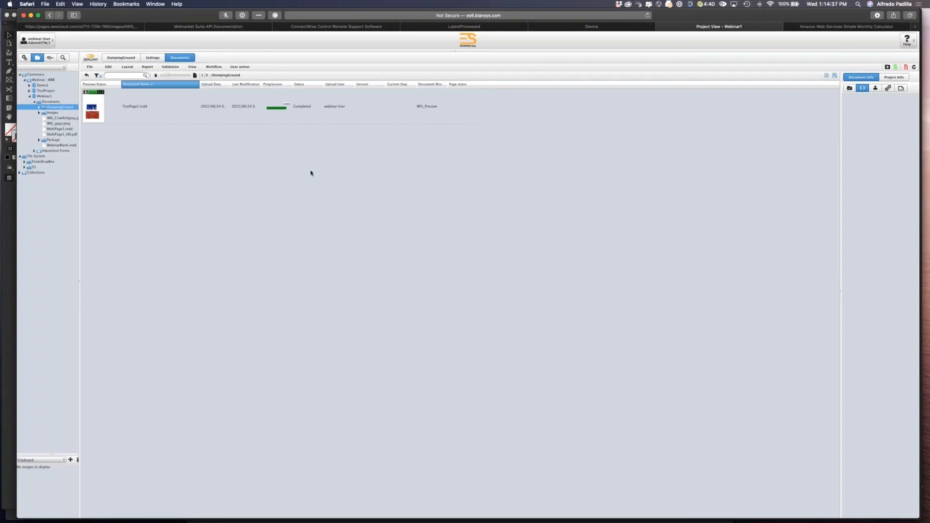
left_click(100, 112)
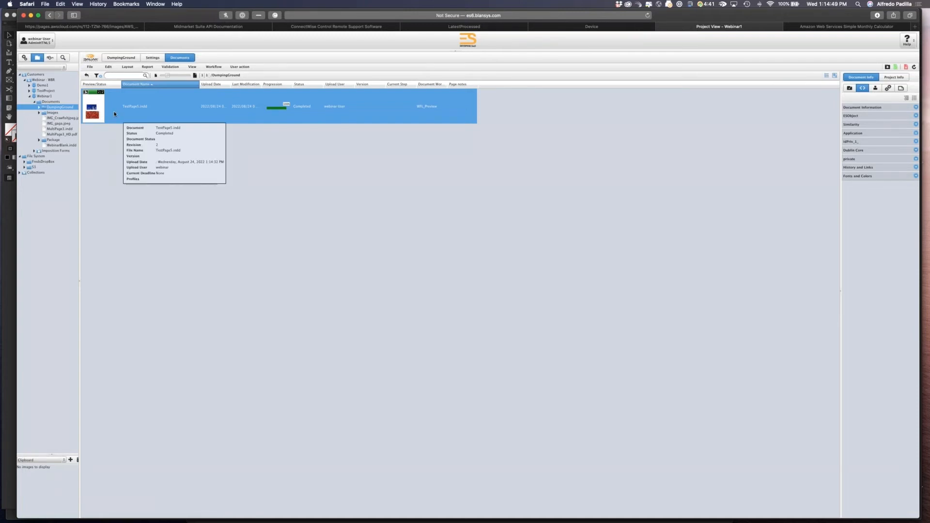
double_click(115, 114)
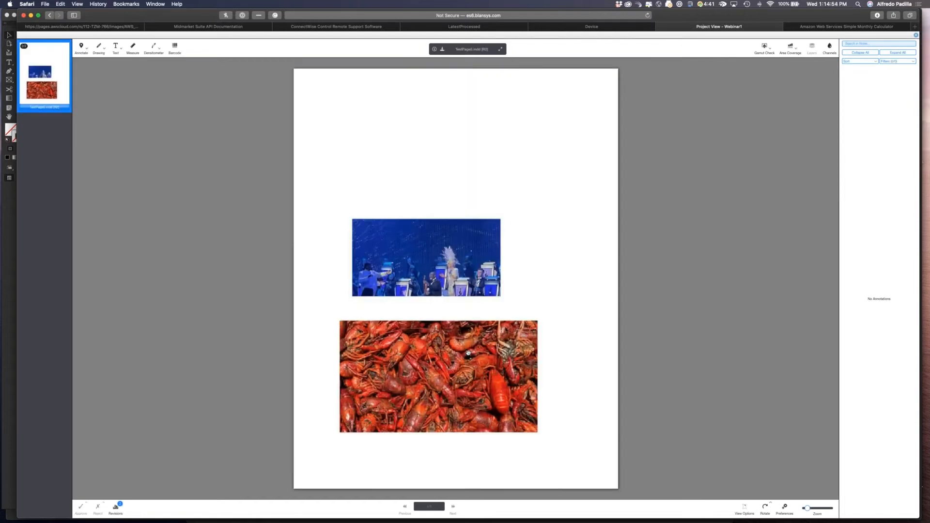
scroll(474, 354, "up", 5)
scroll(469, 352, "up", 3)
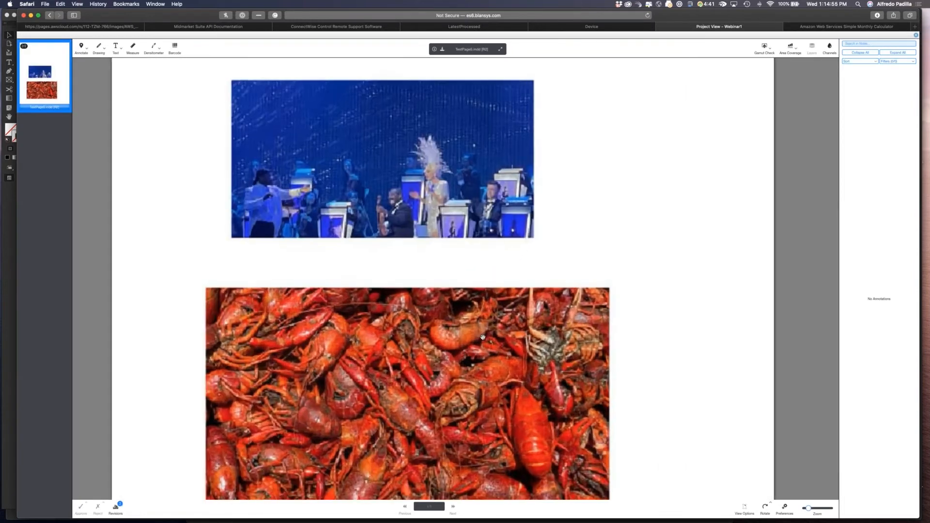
left_click(914, 35)
key("super+Tab")
Review the File Handling preferences for preview pages and preview size, then cancel the dialog.
left_click(36, 4)
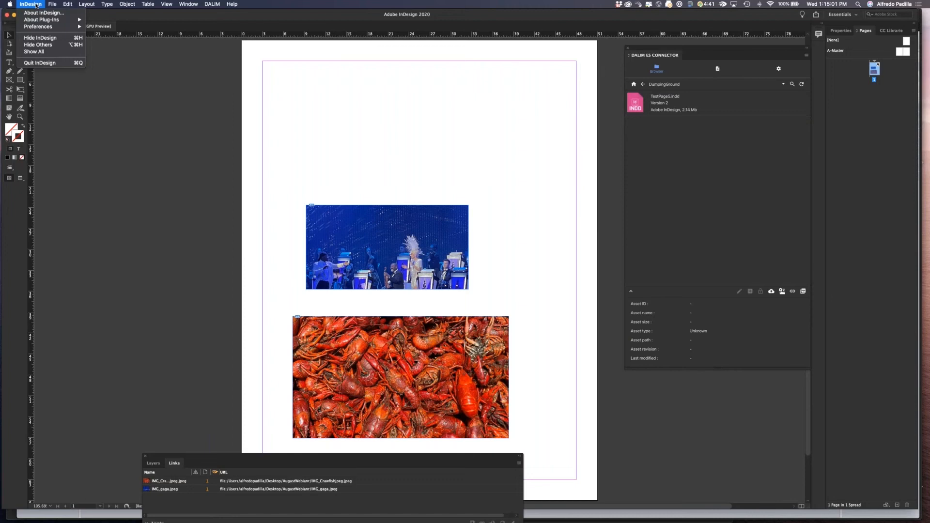
mouse_move(39, 27)
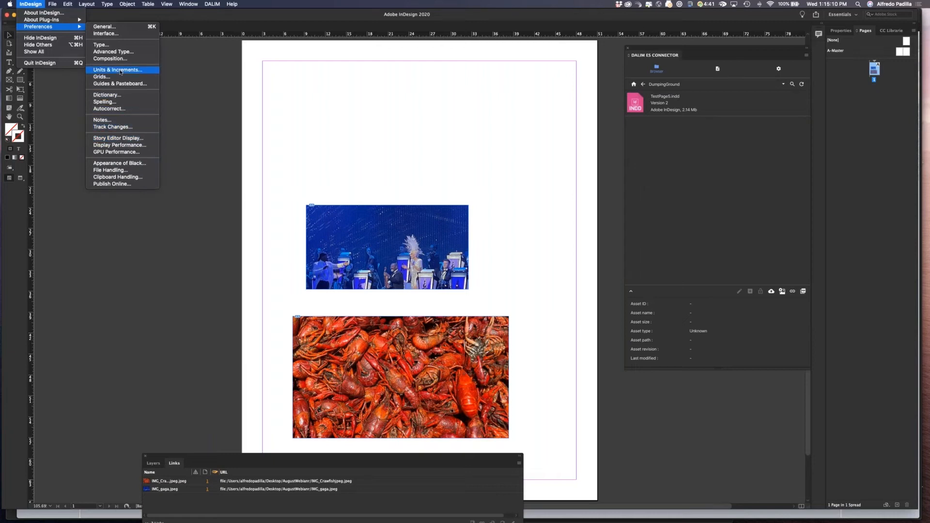
left_click(116, 30)
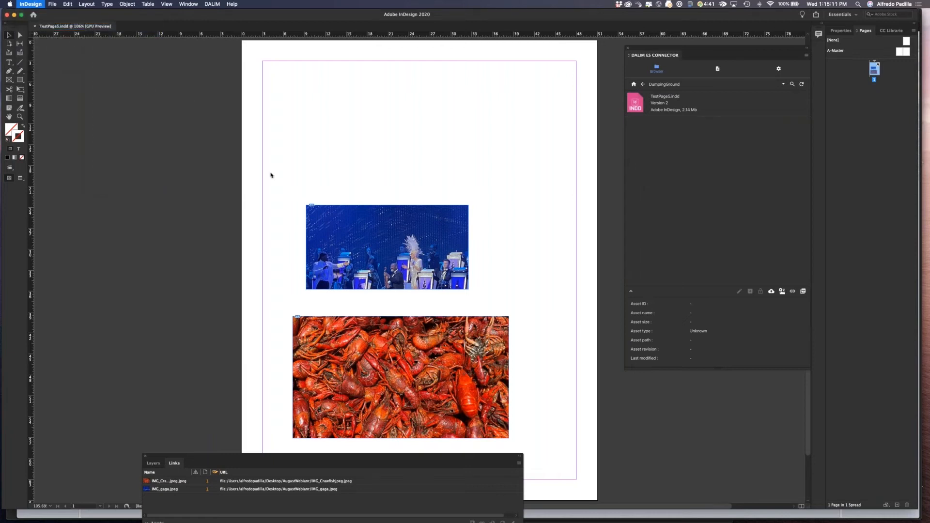
left_click(369, 302)
left_click(367, 295)
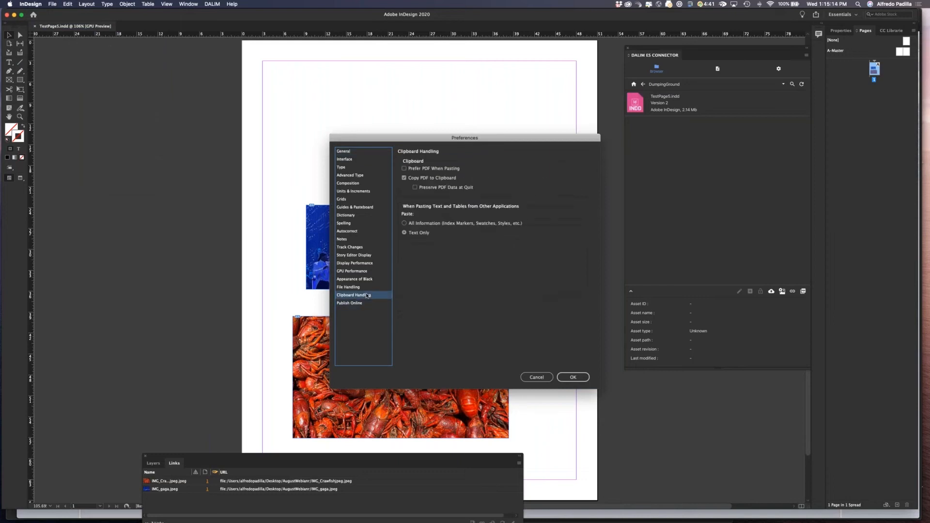
left_click(364, 287)
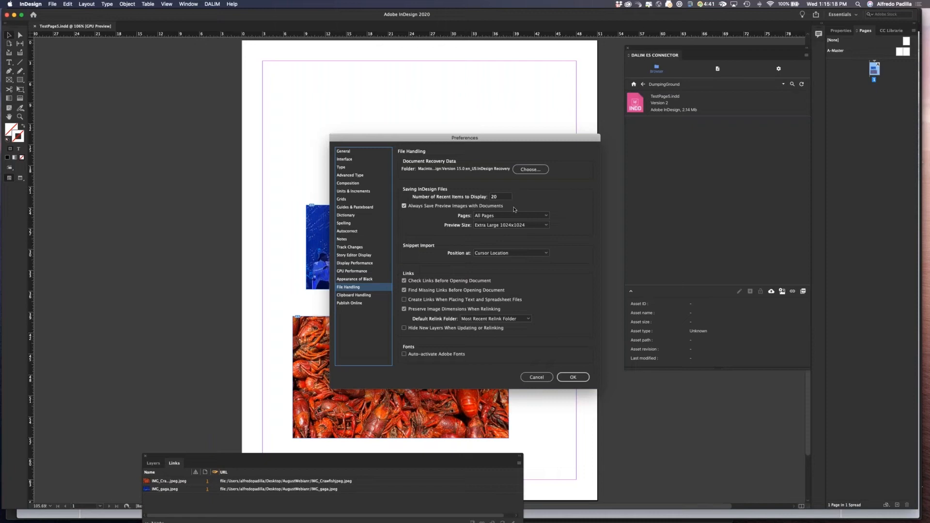
left_click(545, 215)
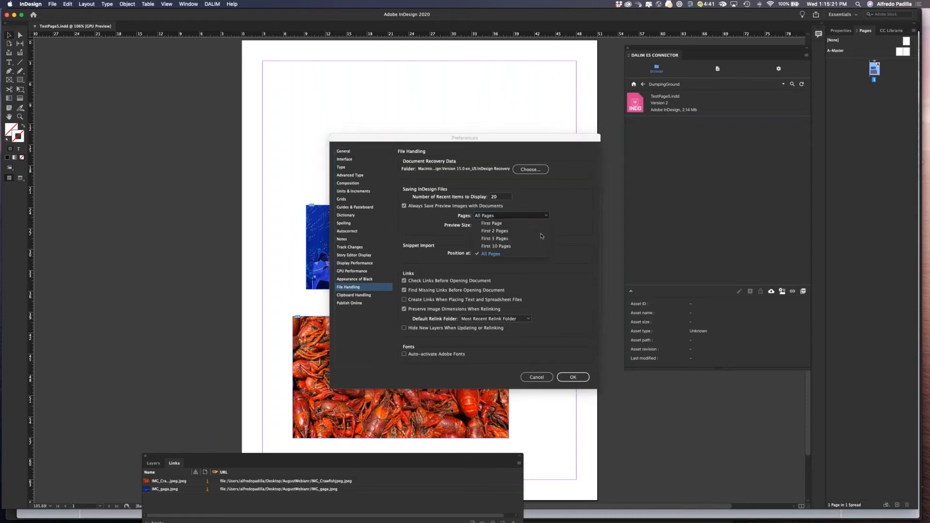
left_click(562, 210)
left_click(539, 226)
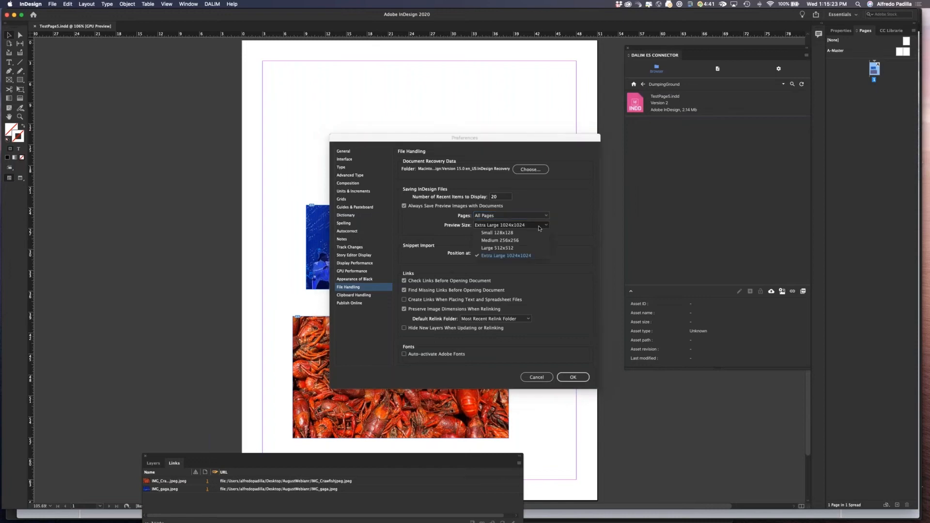
left_click(538, 255)
left_click(536, 377)
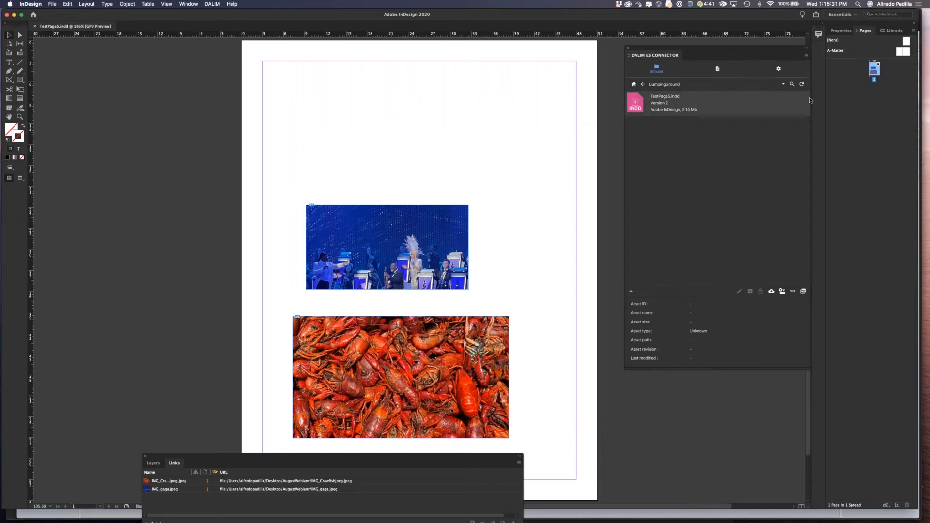
Refresh the connector panel, open its document view, and relink the crawfish image to its repository version.
left_click(801, 84)
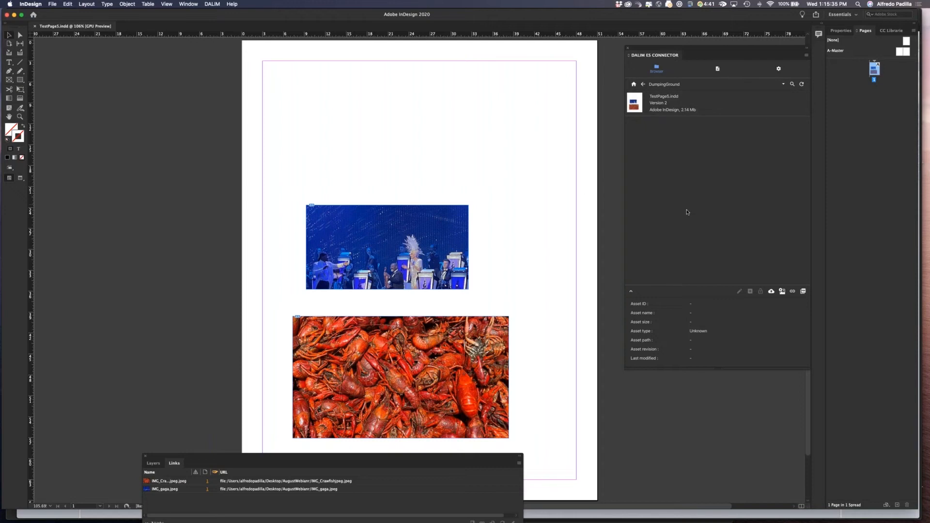
left_click(718, 69)
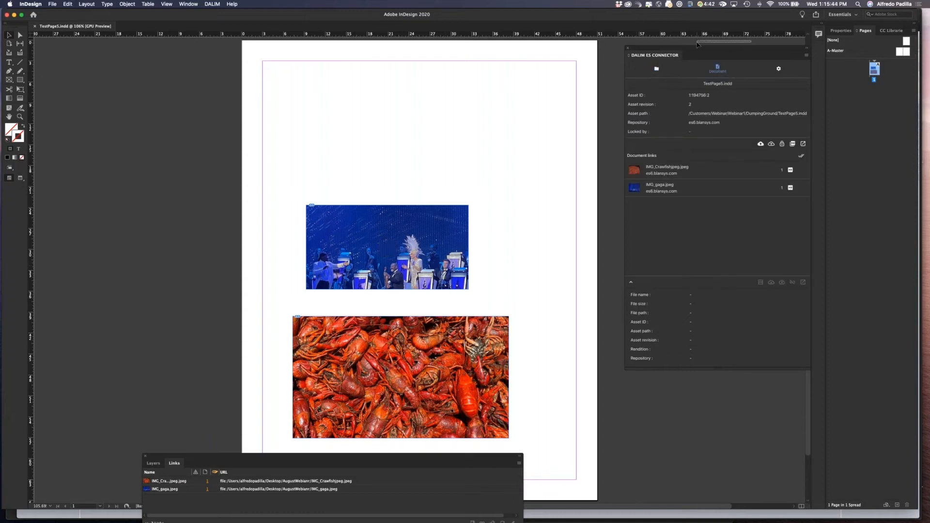
left_click(790, 170)
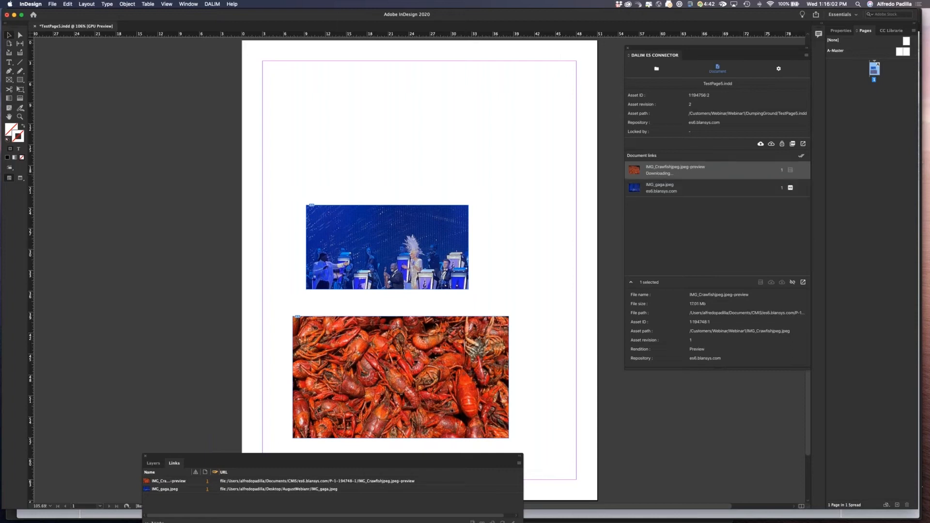
left_click_drag(340, 463, 432, 448)
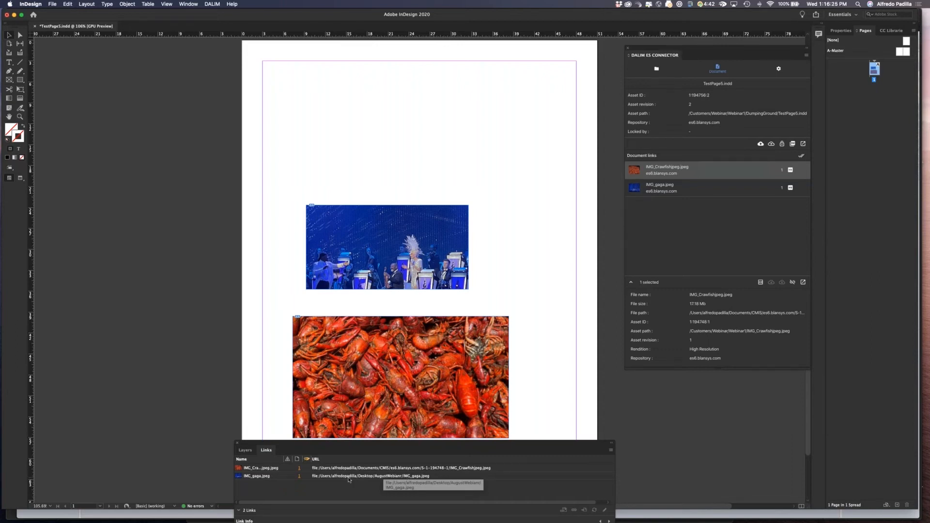
Relink the gaga image to its repository version and reposition the connector panel.
left_click(790, 188)
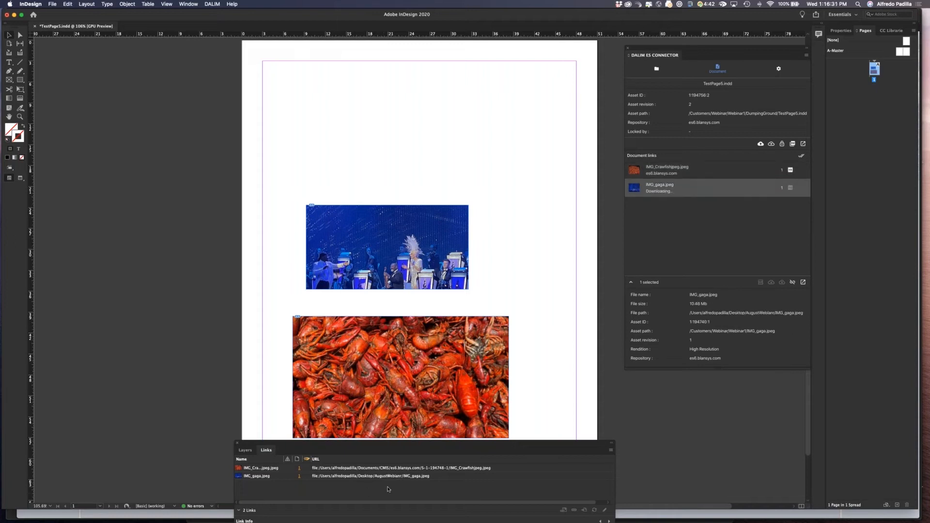
left_click_drag(397, 449, 136, 479)
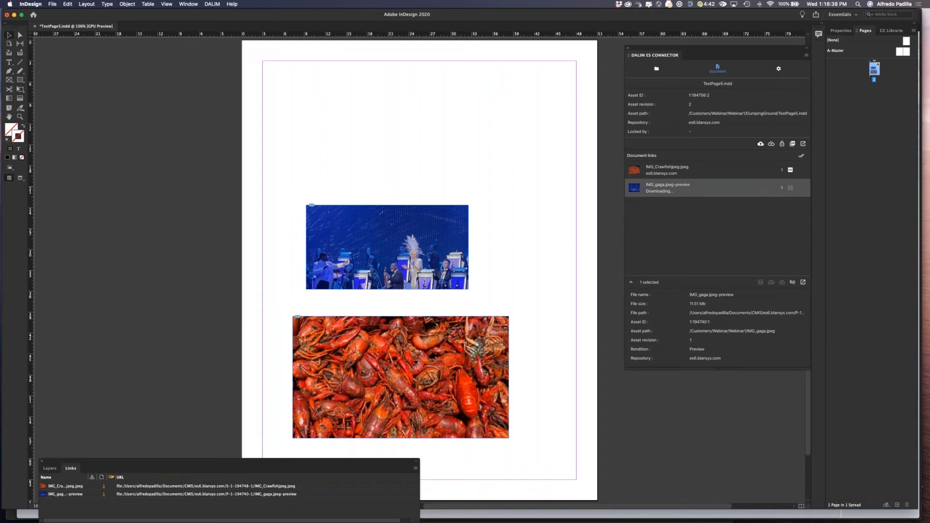
left_click_drag(724, 51, 682, 48)
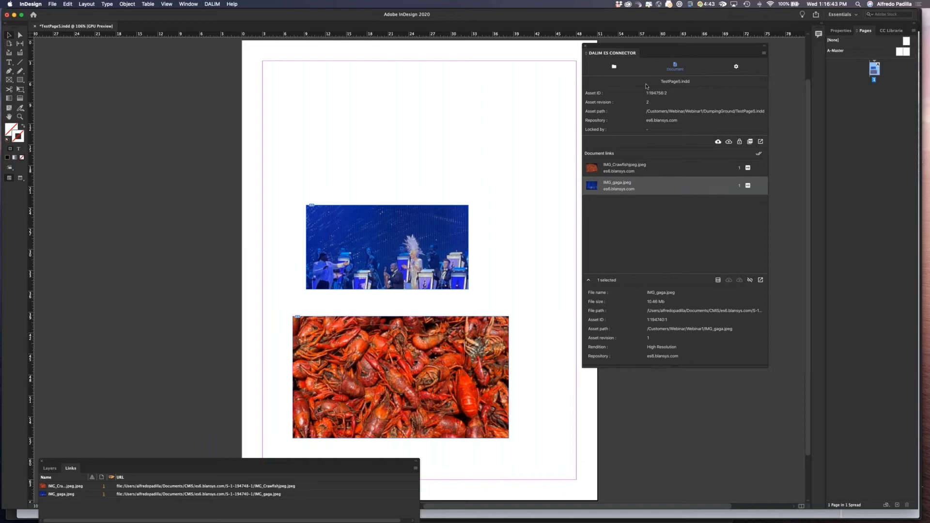
Export the document as a PDF with the PDF/X-1a:2001 standard into DumpingGround and refresh the folder listing.
left_click(614, 67)
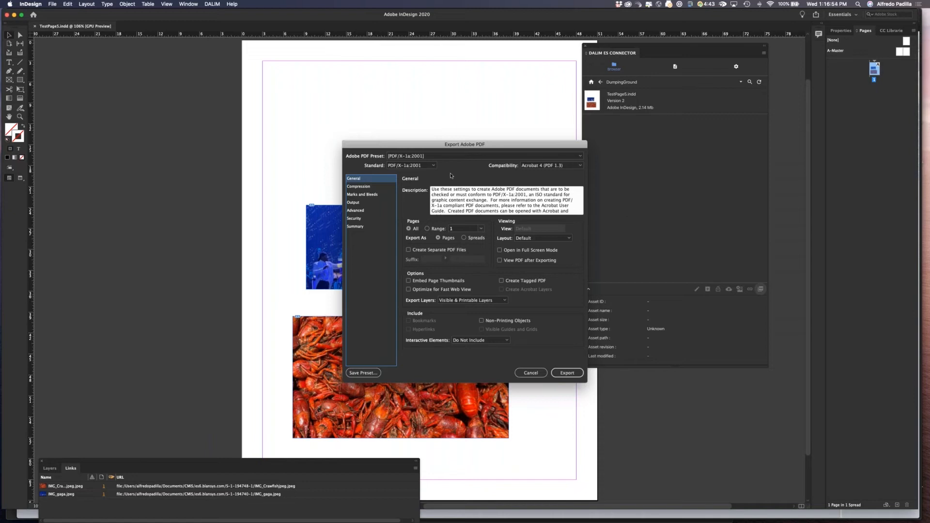
left_click(432, 167)
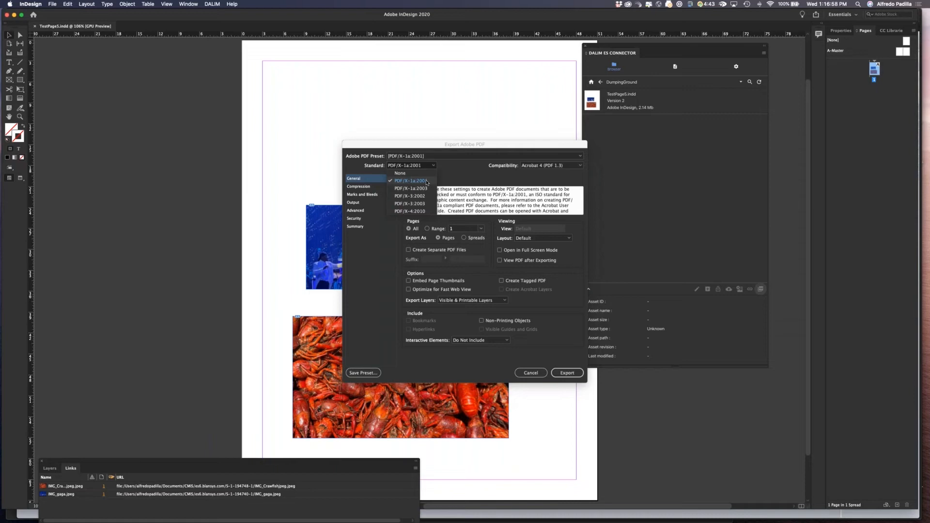
left_click(427, 181)
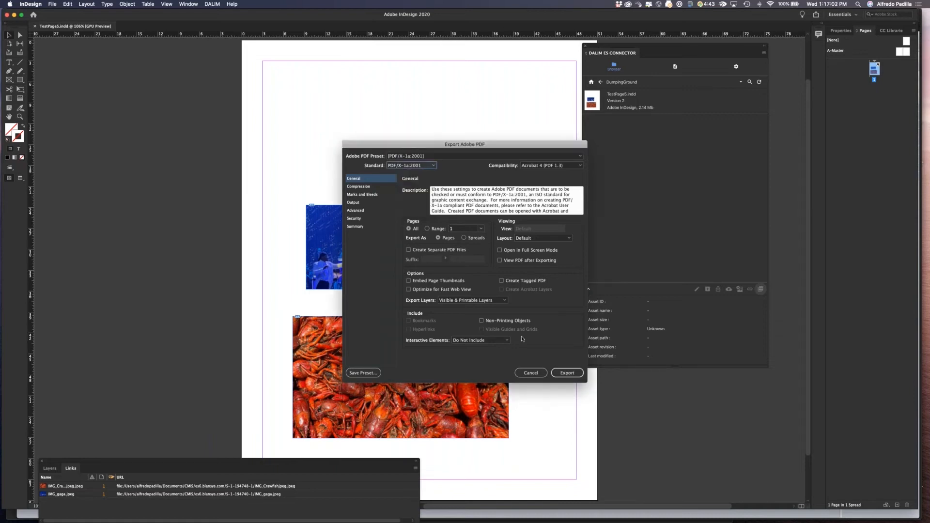
key("Return")
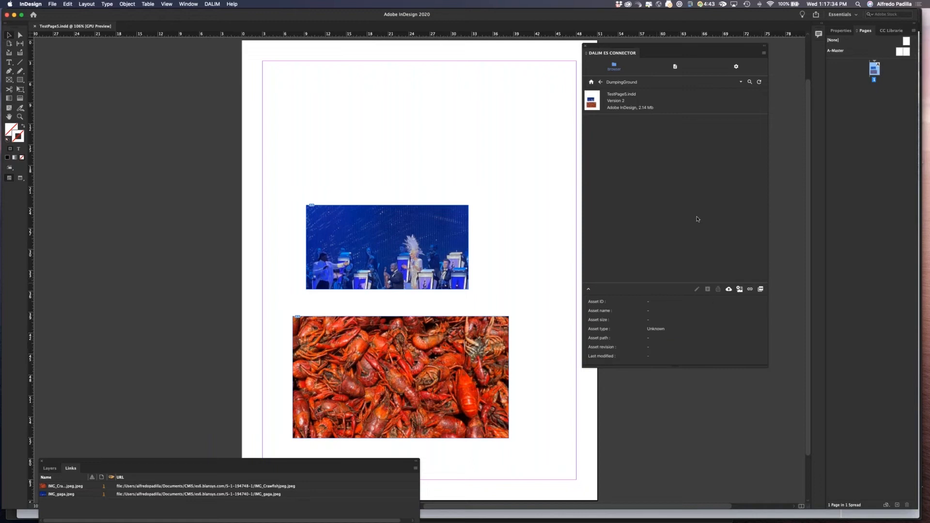
left_click(759, 82)
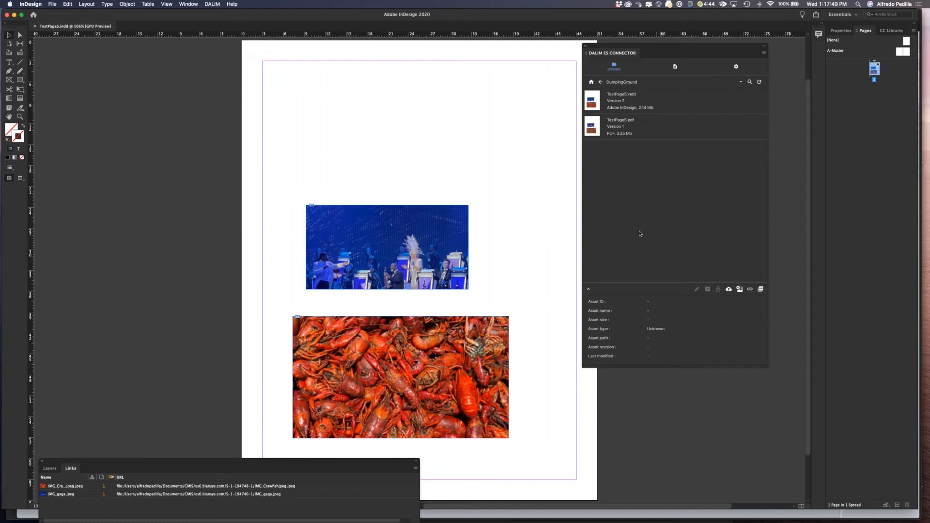
Switch to Keynote, play the presentation, and advance to the next slide.
key("super+Tab")
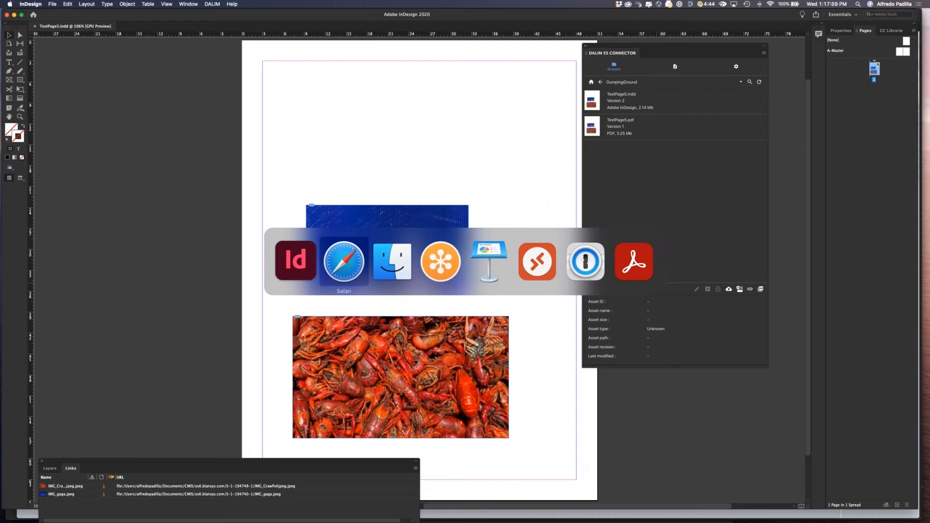
key("super+Tab")
key("super+Tab")
key("super+Tab")
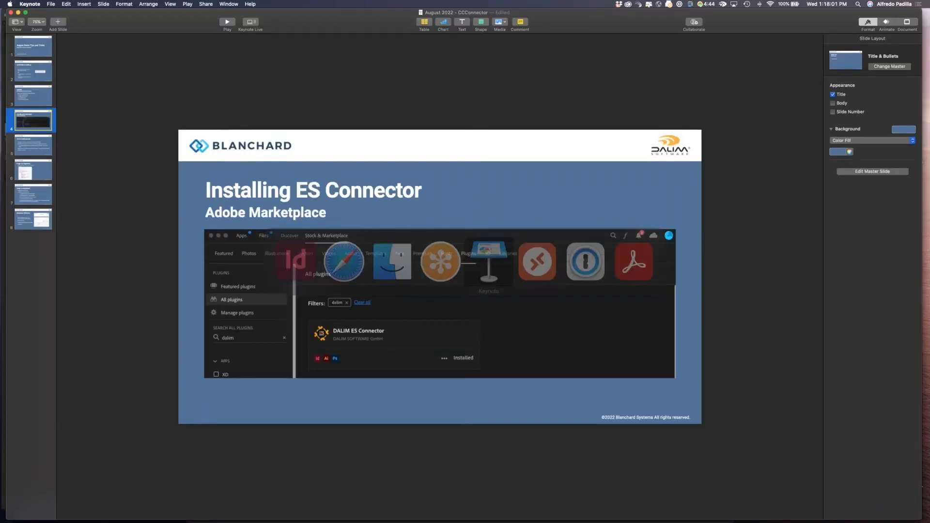
left_click(224, 22)
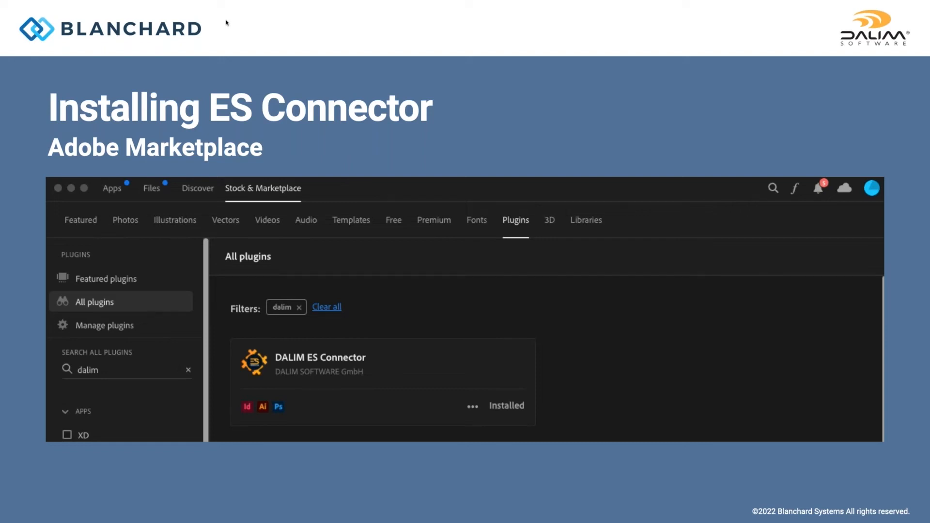
key("Right")
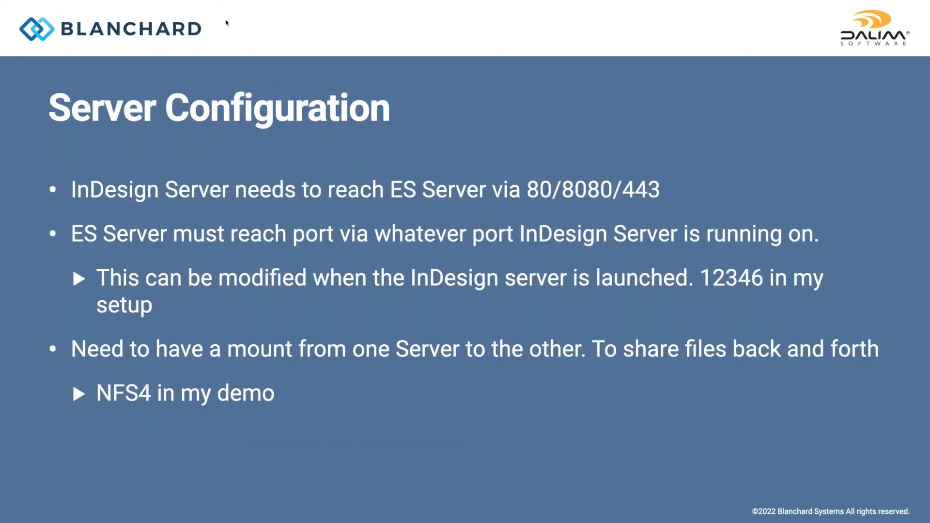
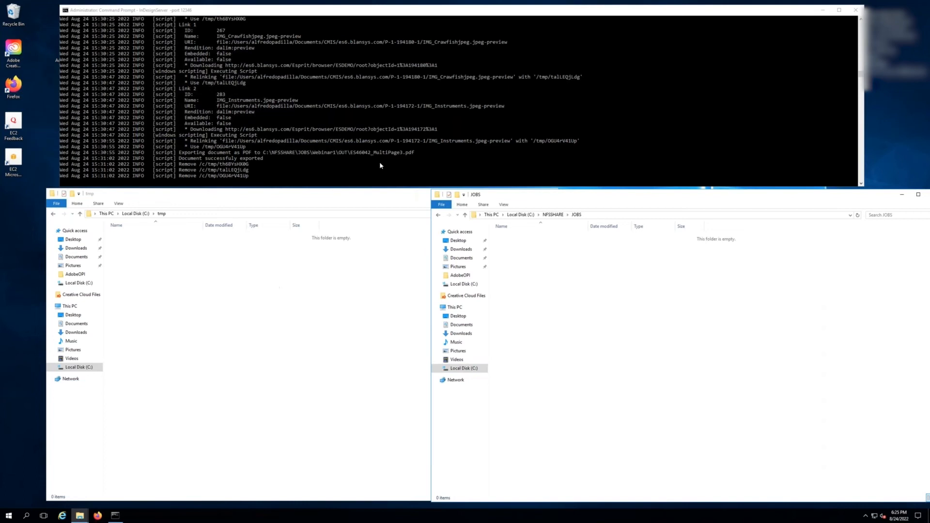
Stop and restart the InDesign Server from the command prompt on port 12346.
left_click(392, 146)
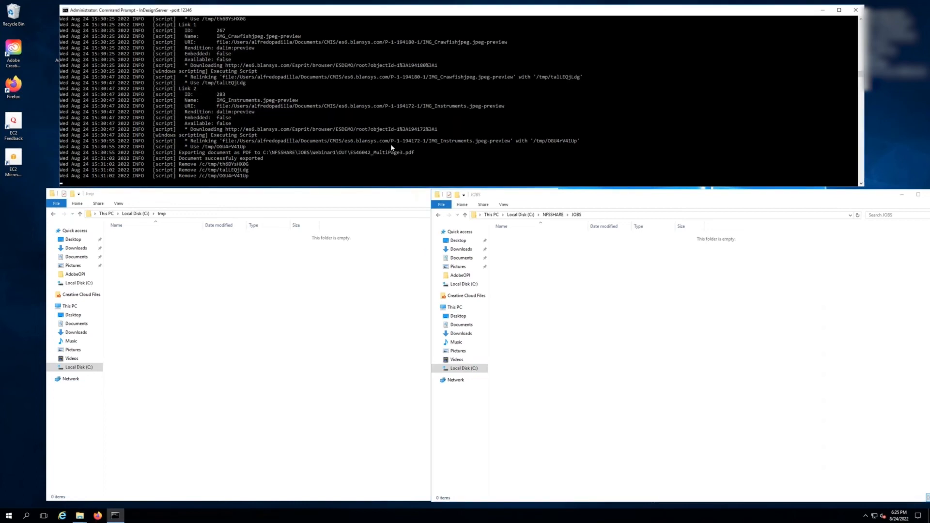
key("ctrl+c")
key("Up")
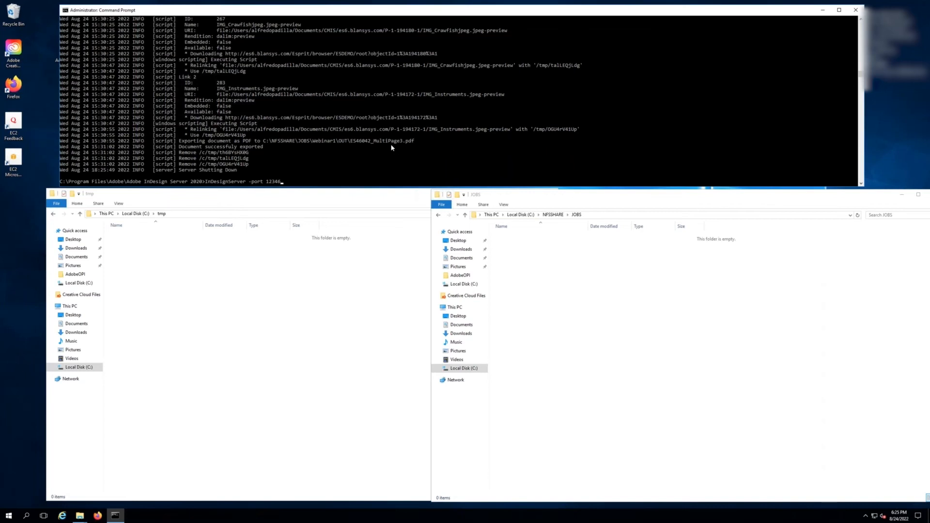
key("Return")
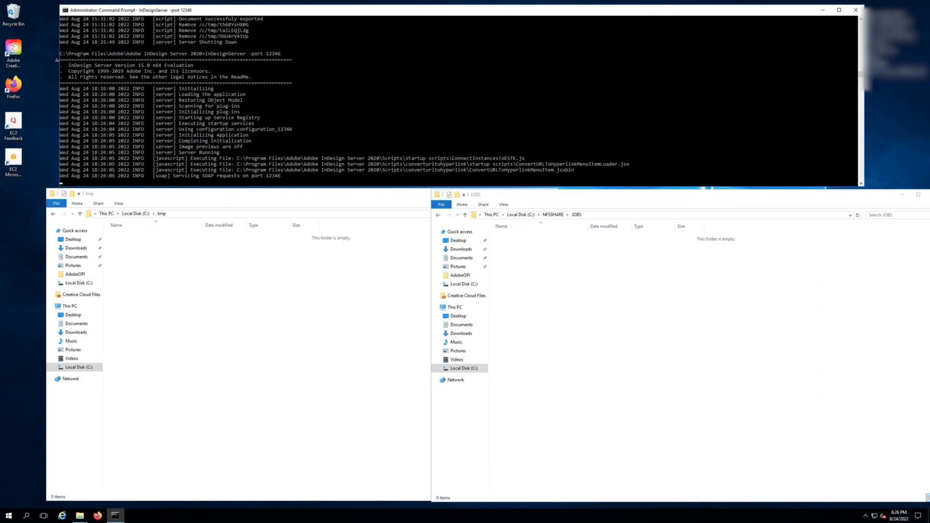
Switch back to InDesign on the Mac desktop.
key("ctrl+Left")
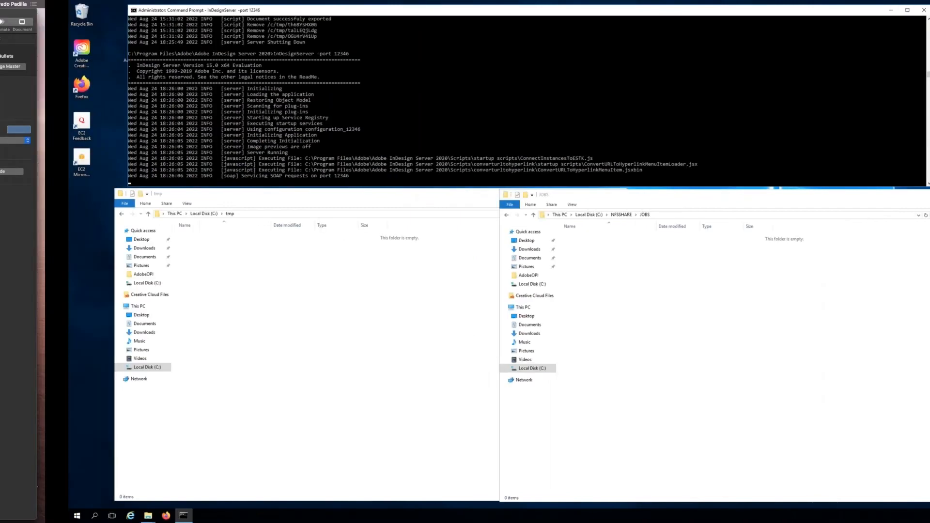
key("super+Tab")
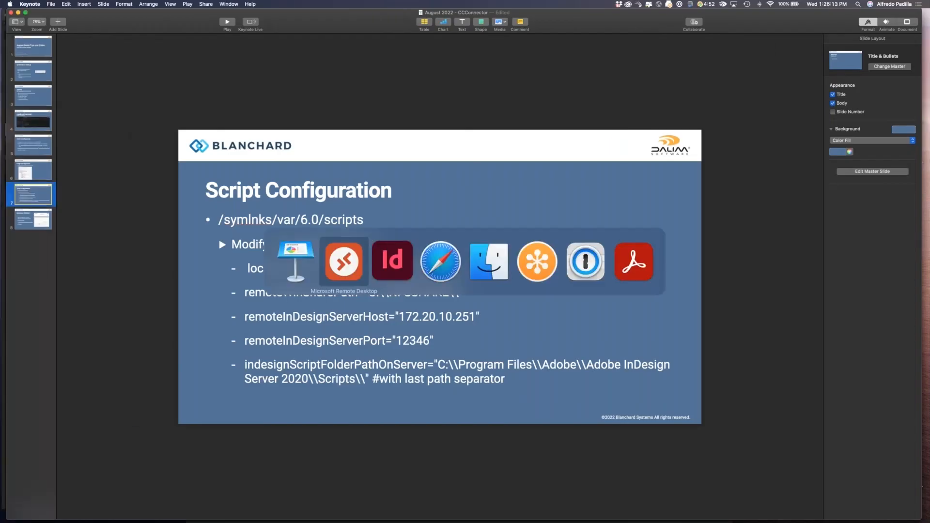
key("super+Tab")
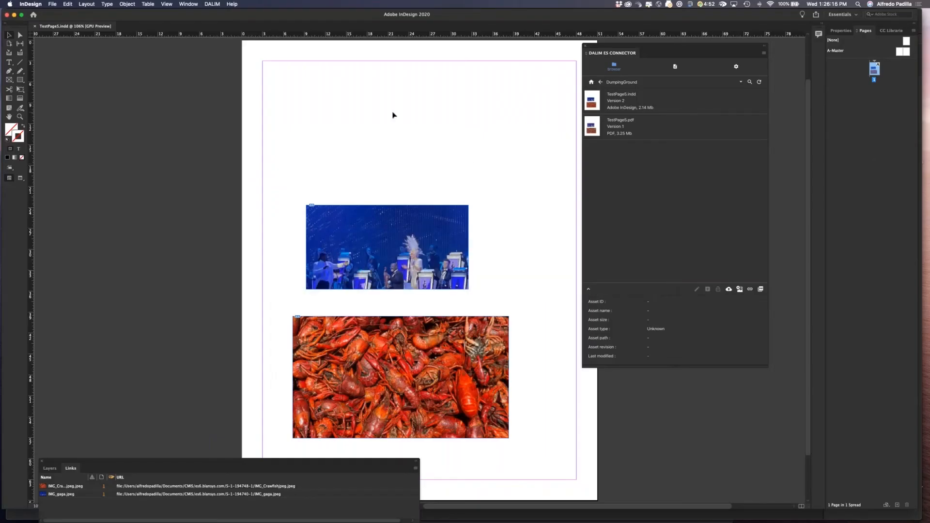
Close the open document and browse the connector to Customers > Webinar > Webinar1.
key("super+w")
left_click(591, 82)
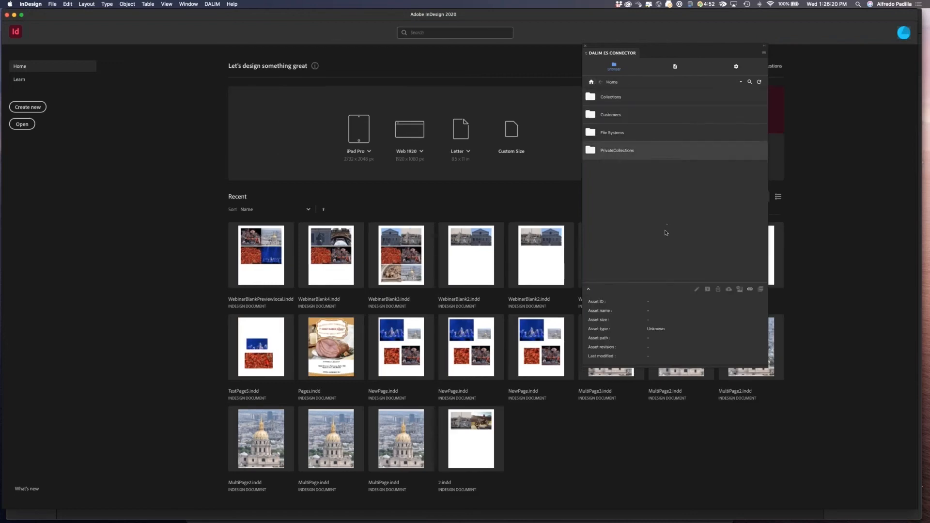
left_click(590, 114)
double_click(591, 114)
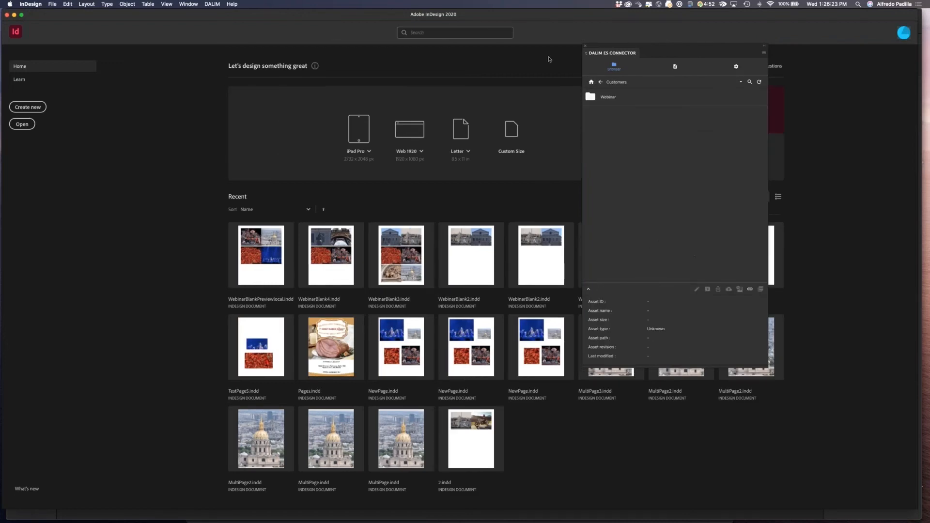
double_click(599, 97)
double_click(607, 131)
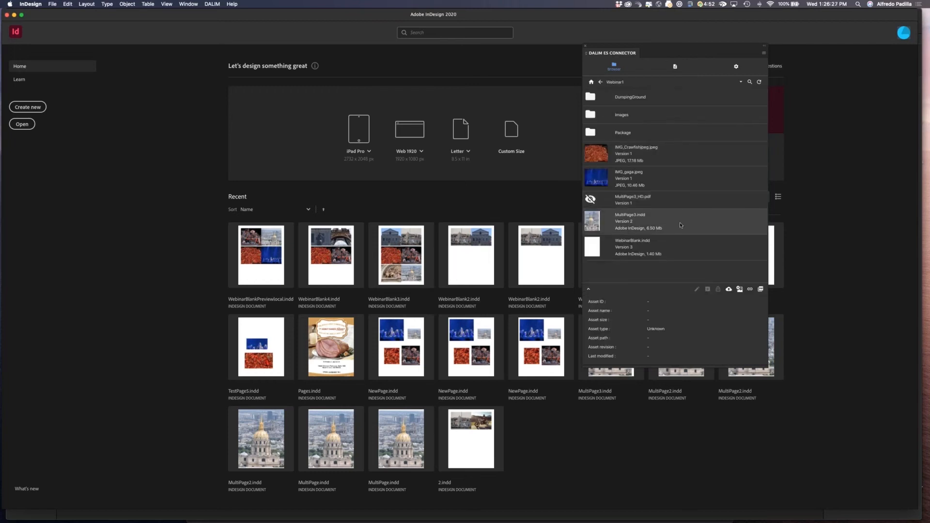
Check out and open WebinarBlank.indd from the repository, dismissing the missing-link alert.
left_click(644, 248)
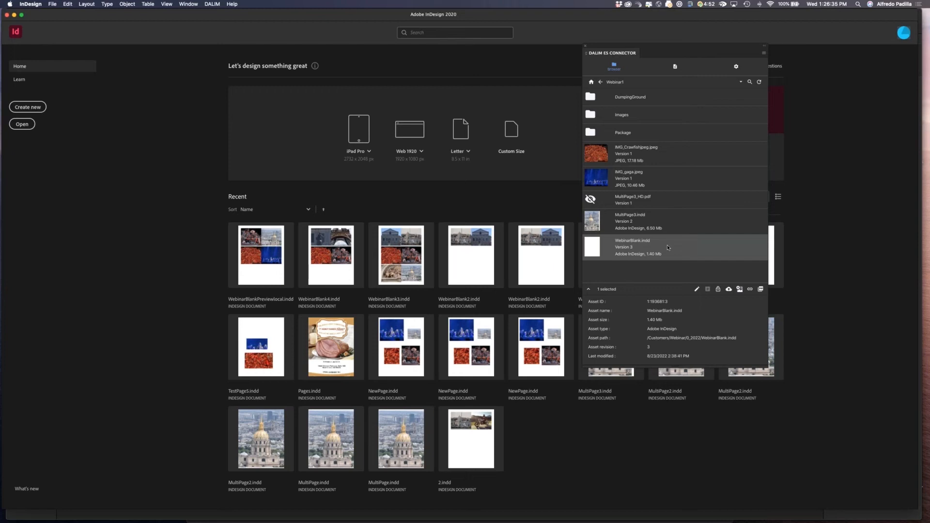
left_click(697, 290)
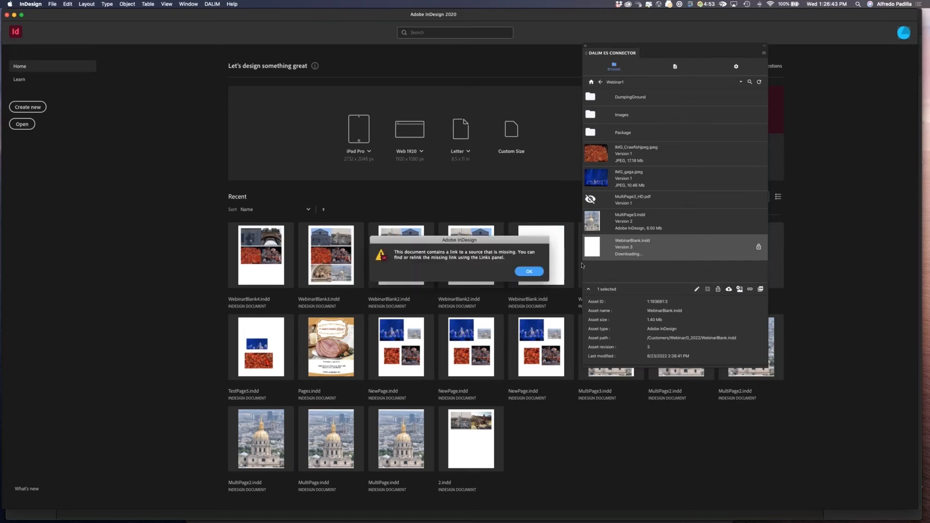
left_click(529, 272)
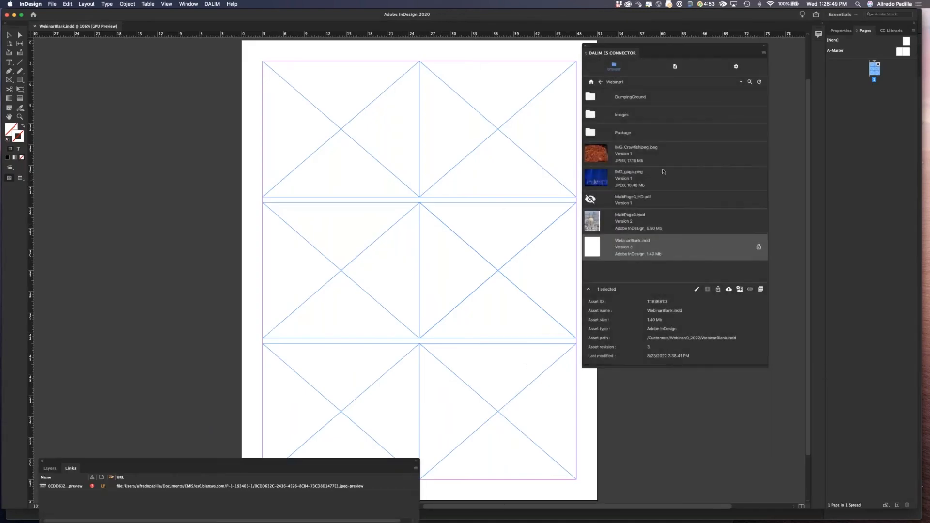
Open the Images folder in the connector and place IMG_Crawfishjpeg.jpeg into the top-left frame.
left_click(593, 116)
double_click(593, 116)
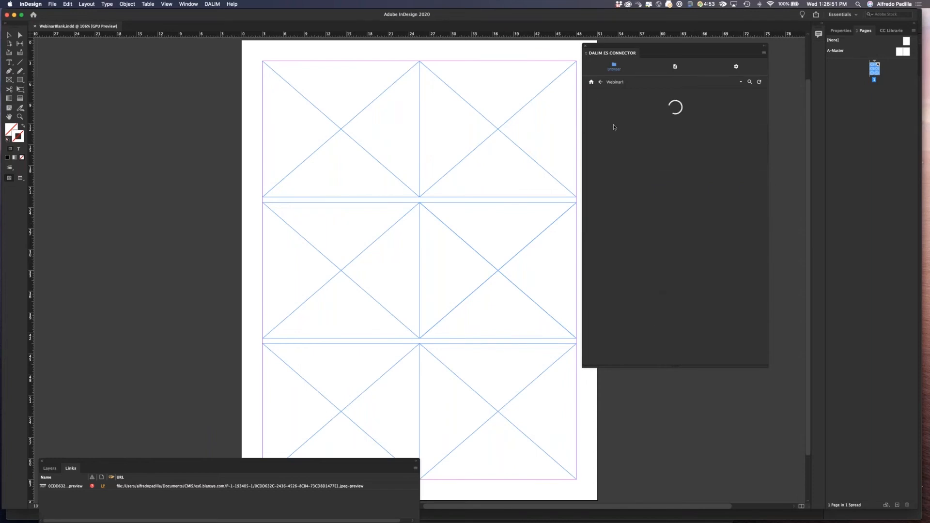
scroll(661, 219, "down", 3)
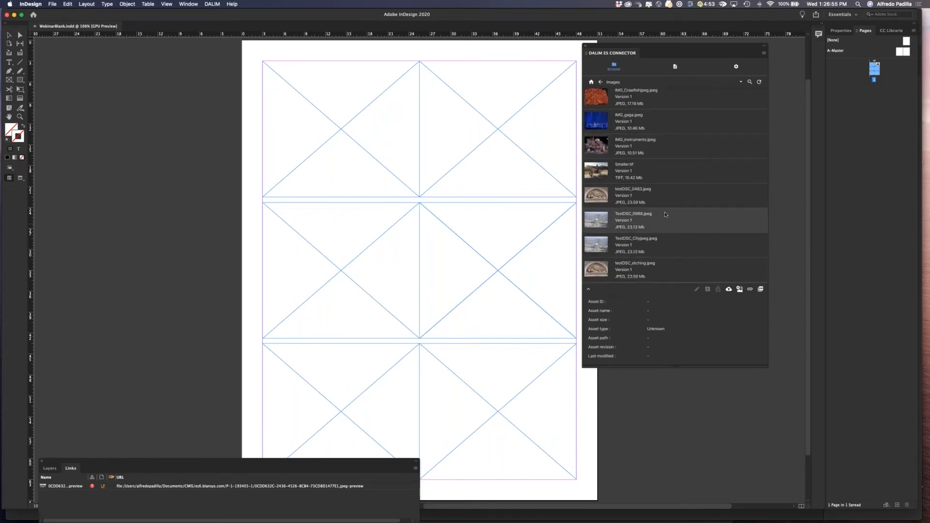
scroll(661, 216, "up", 5)
scroll(665, 214, "down", 1)
left_click(7, 34)
left_click(307, 111)
left_click_drag(602, 161, 309, 124)
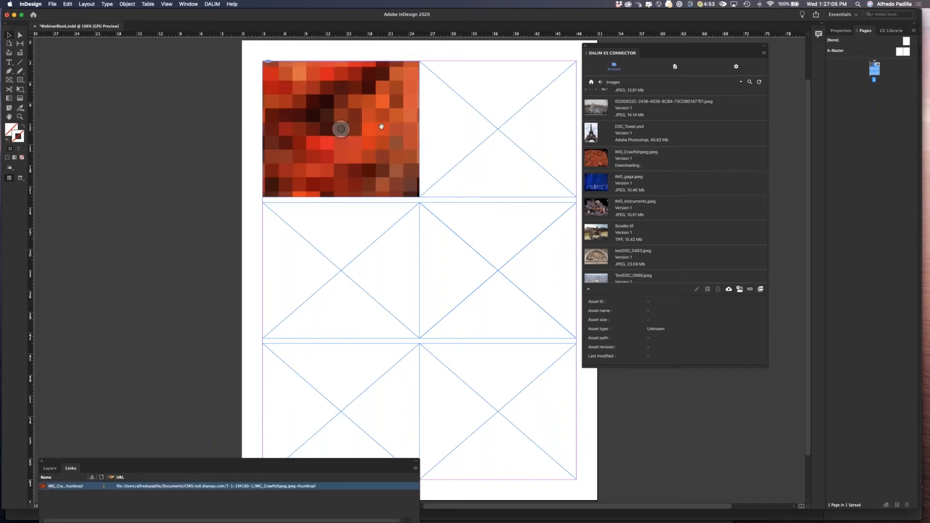
Place IMG_gaga.jpeg into the top-right frame and Smaller.tif into the middle-left frame.
left_click_drag(586, 186, 490, 150)
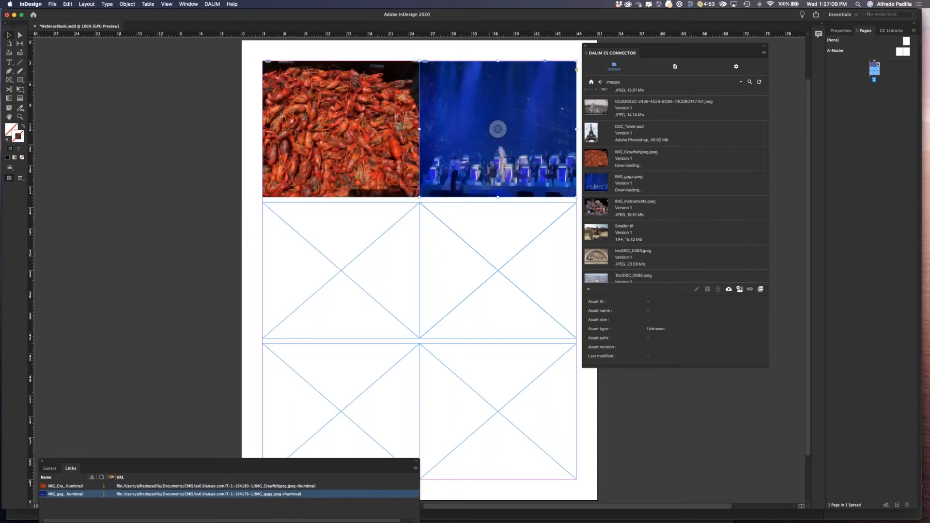
scroll(653, 229, "down", 2)
scroll(646, 234, "down", 1)
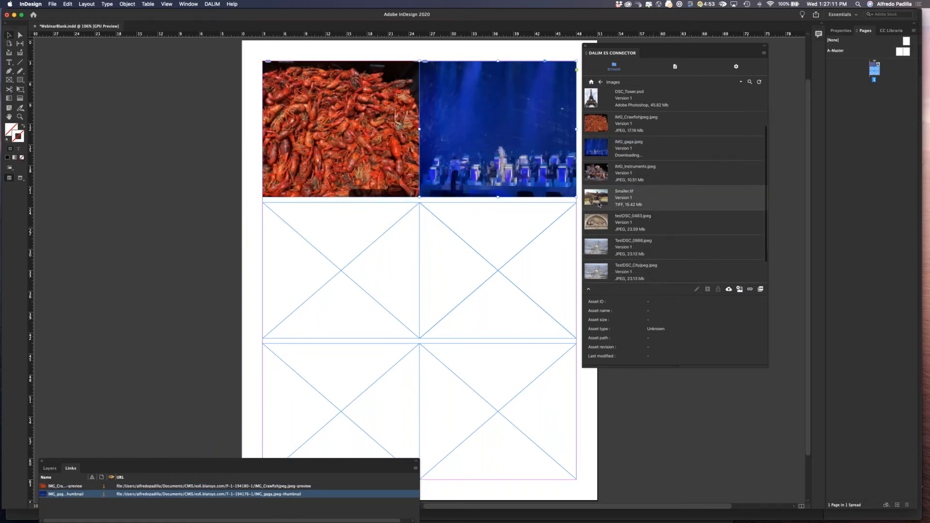
left_click_drag(600, 205, 338, 270)
scroll(641, 236, "down", 1)
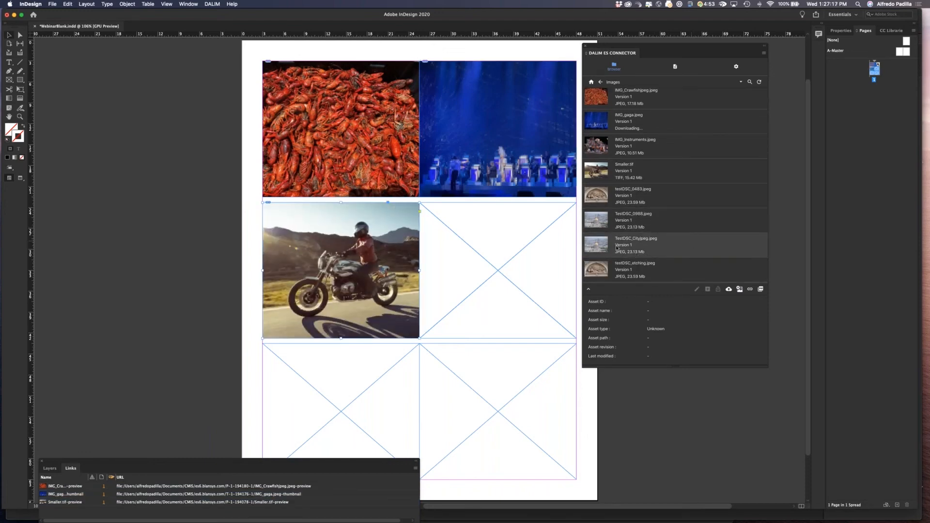
scroll(616, 247, "up", 1)
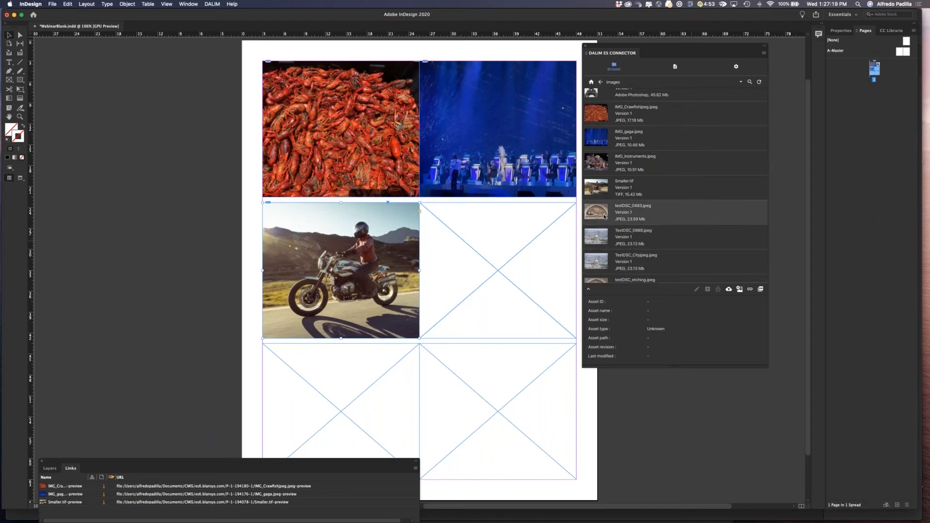
Place testDSC_0483.jpeg into the middle-right frame and testDSC_etching.jpeg into the bottom-left frame.
left_click_drag(602, 215, 507, 240)
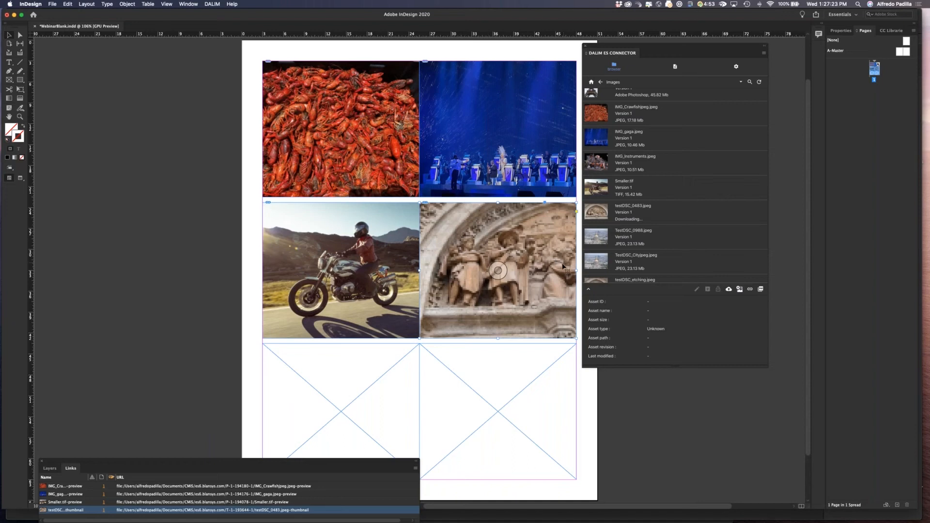
scroll(613, 260, "down", 1)
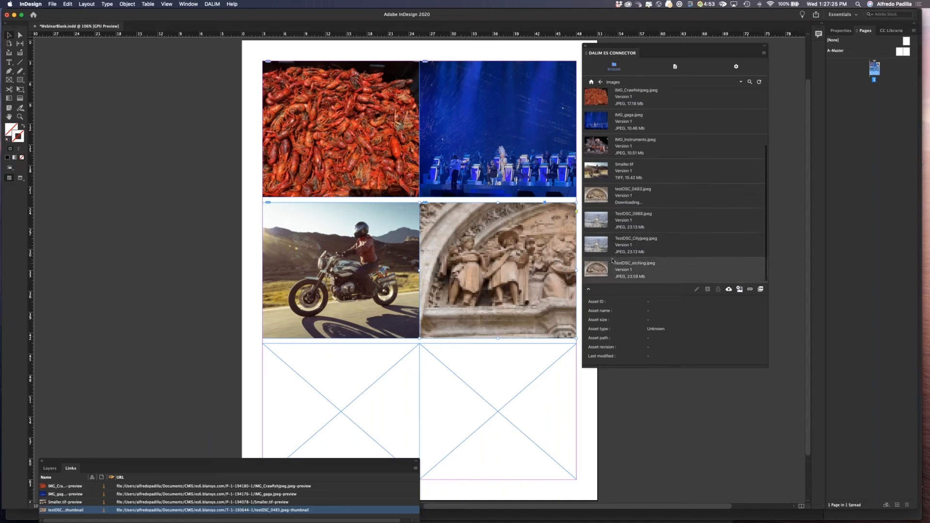
left_click_drag(603, 270, 340, 411)
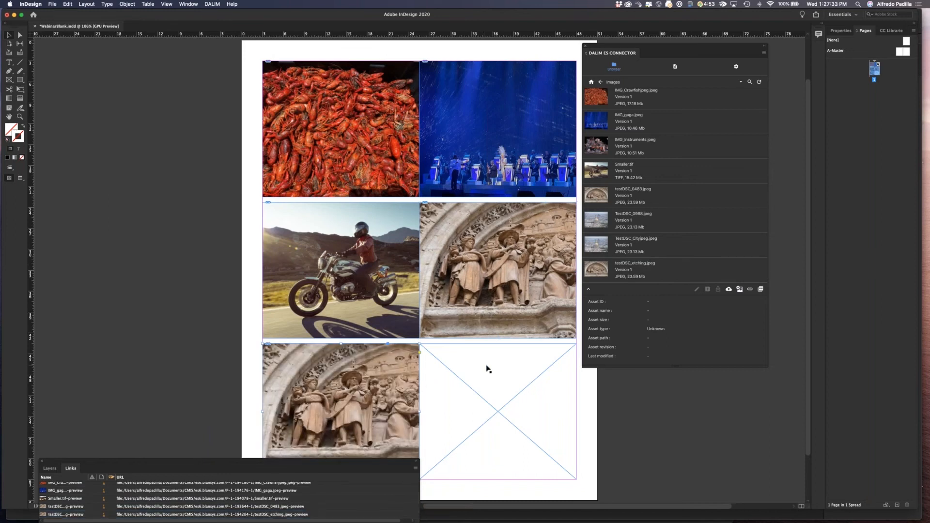
Place IMG_Instruments.jpeg into the bottom-right frame.
left_click_drag(603, 150, 333, 397)
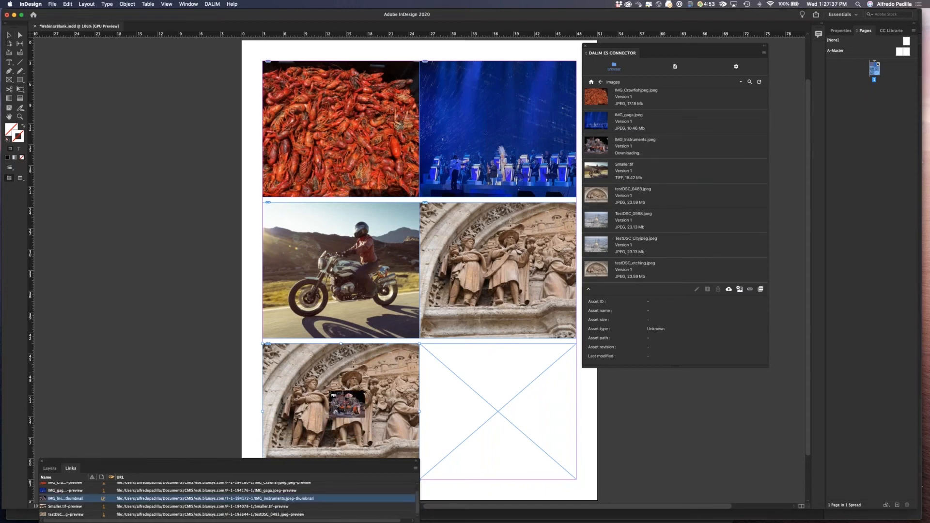
left_click_drag(451, 419, 490, 407)
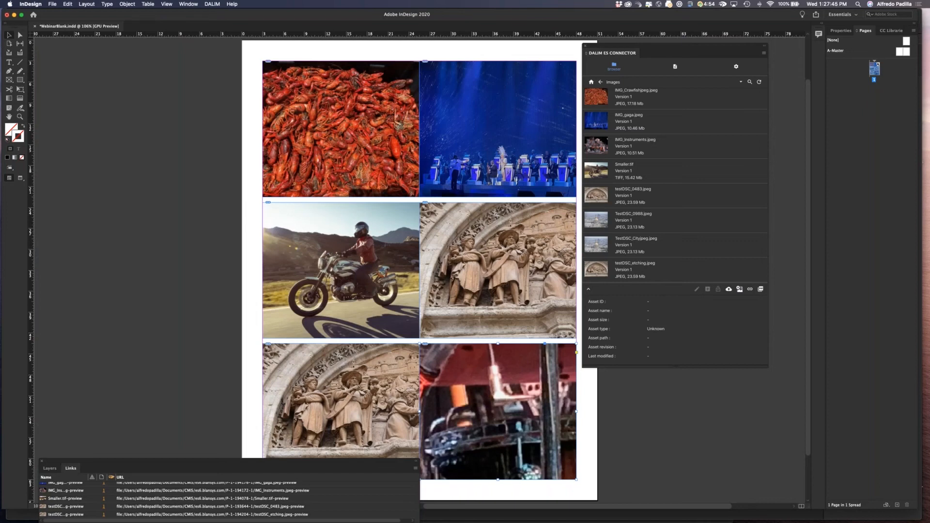
left_click(20, 35)
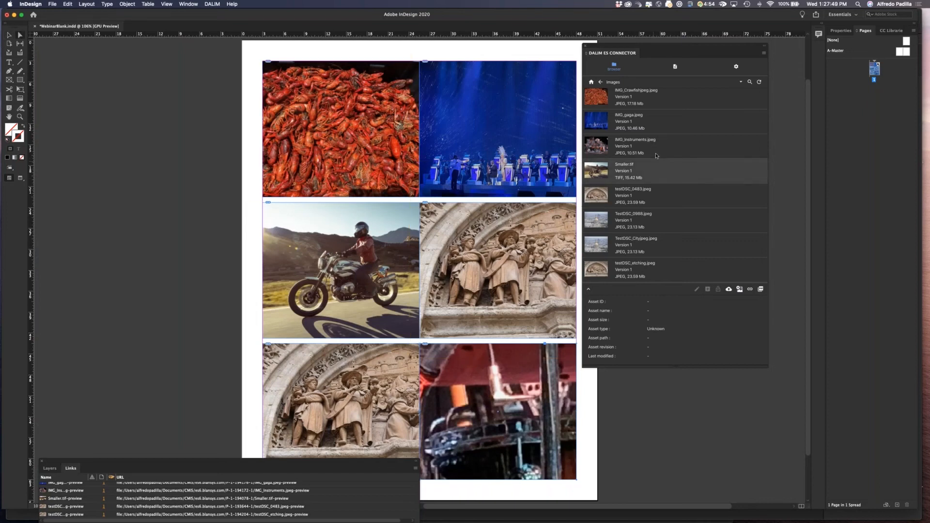
Return the connector's browser to the Webinar1 folder.
scroll(647, 239, "up", 3)
scroll(646, 236, "down", 3)
left_click(599, 83)
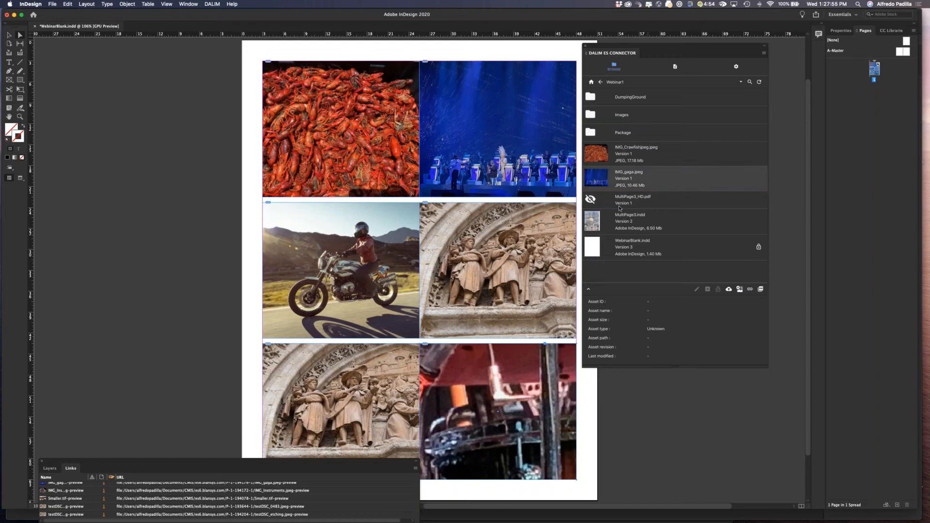
Save the document as WebinarBlank2.
left_click(52, 4)
left_click(59, 52)
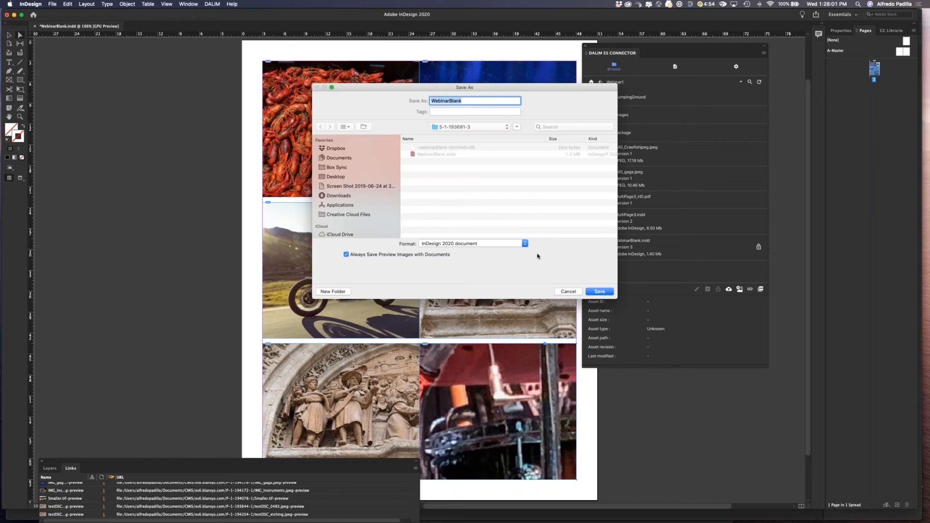
key("Right")
type("2")
left_click(599, 291)
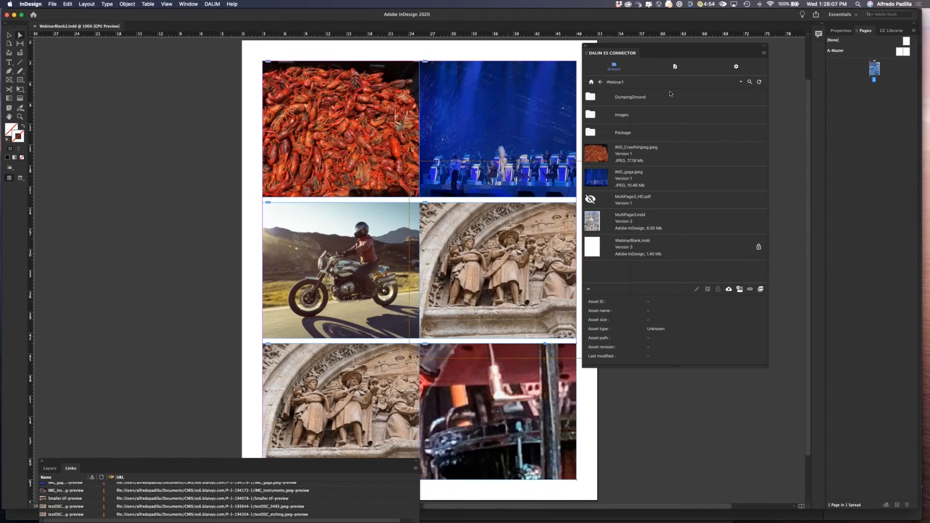
Review the document's links in the connector's document view and upload WebinarBlank2.indd to Webinar1.
left_click(675, 67)
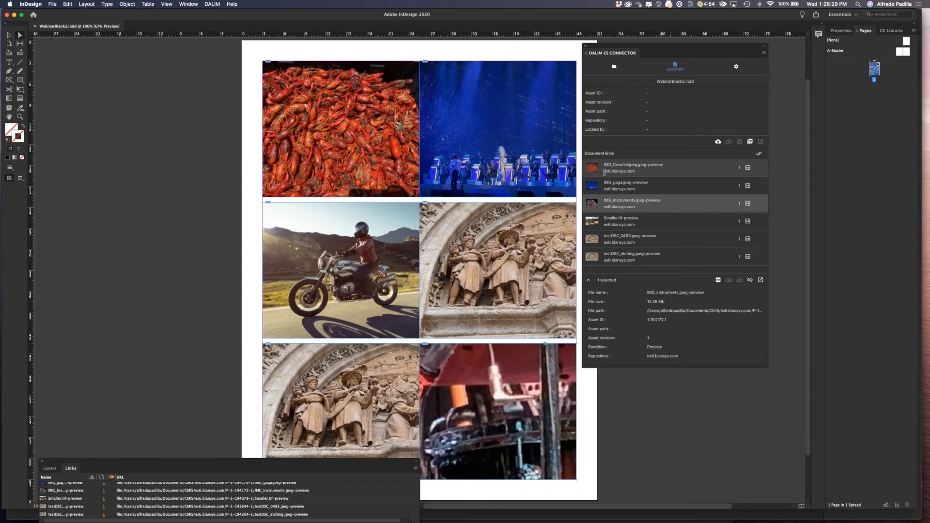
left_click(609, 187)
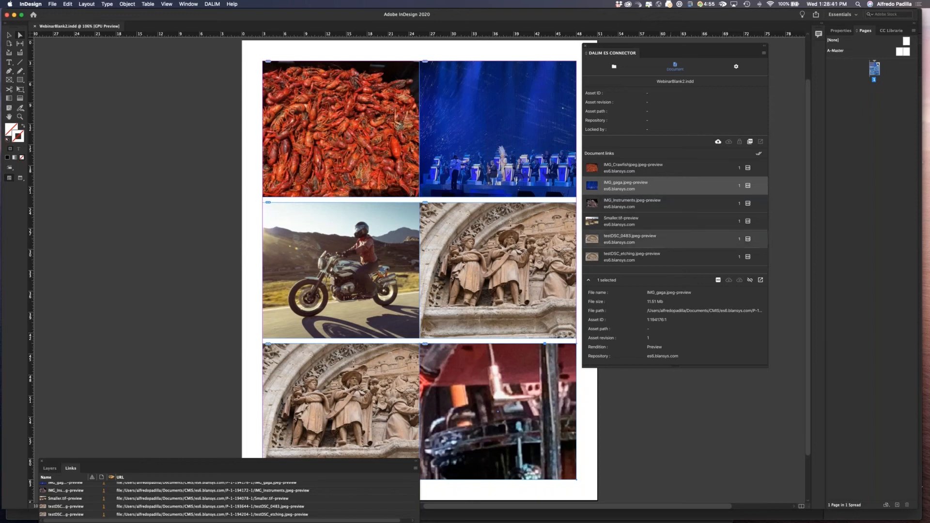
left_click(615, 66)
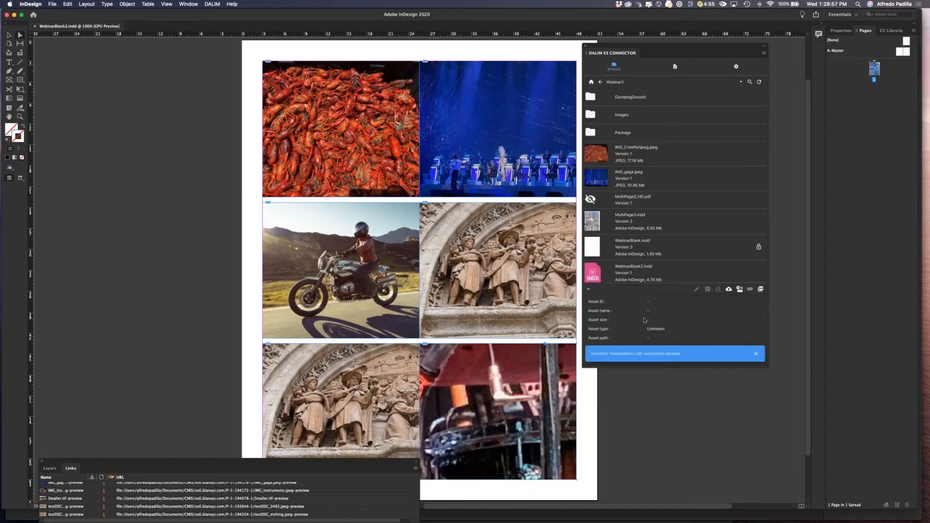
Switch to the browser, open the Webinar1 folder in ES, and view WebinarBlank2.indd.
key("super+Tab")
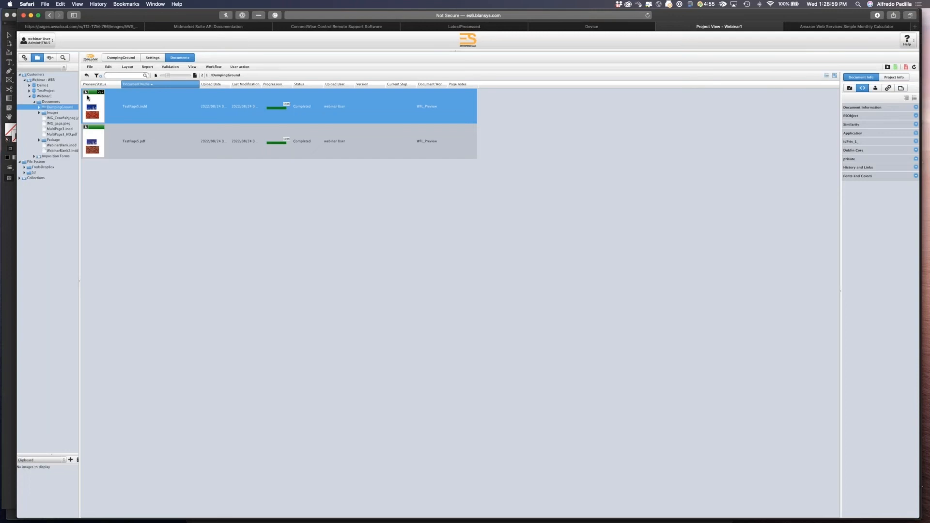
left_click(44, 96)
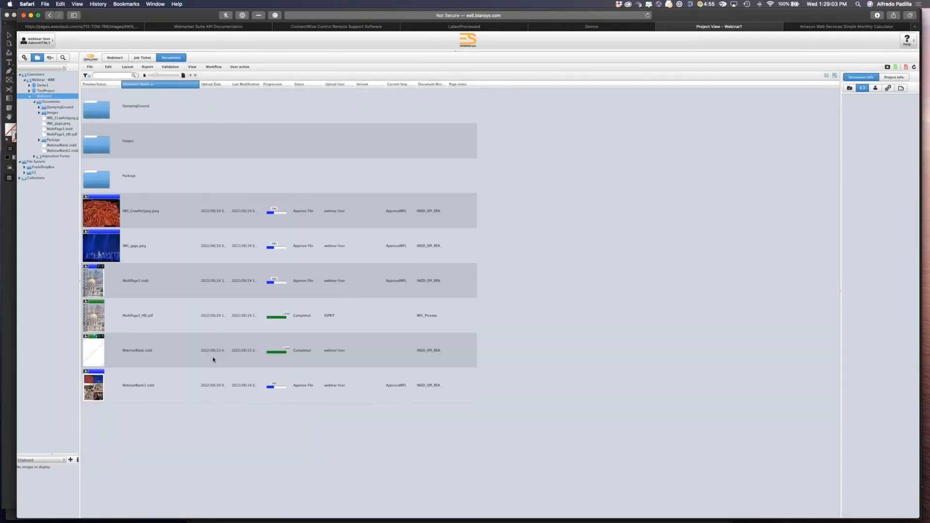
left_click(138, 393)
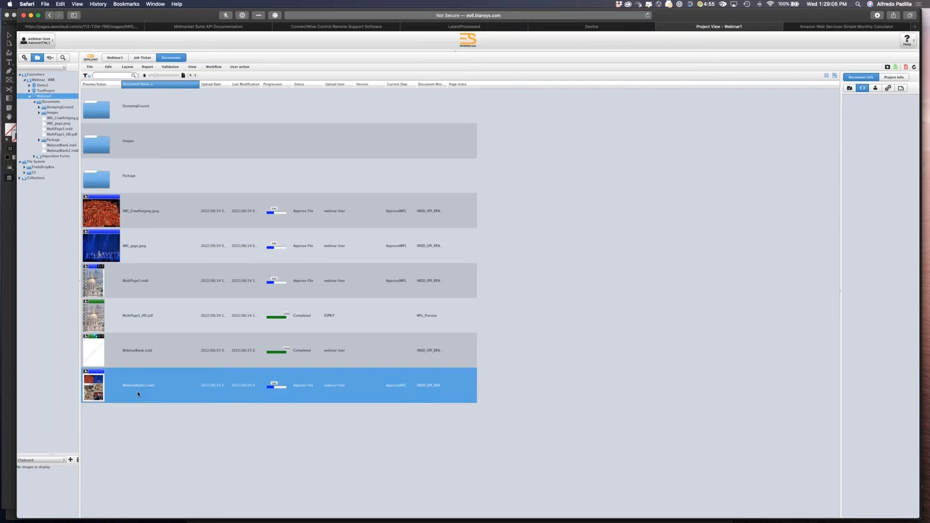
double_click(99, 387)
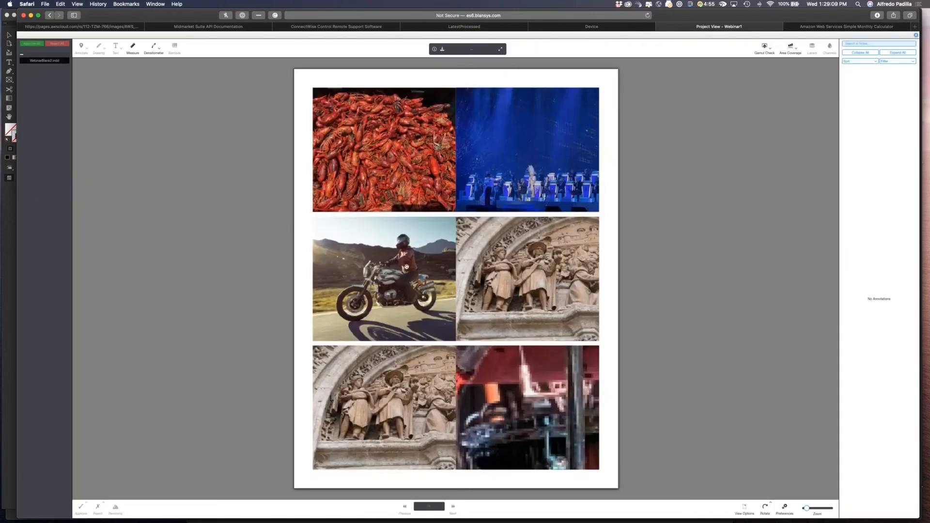
Zoom into the WebinarBlank2.indd preview to examine the placed images, then close the viewer.
scroll(443, 206, "up", 5)
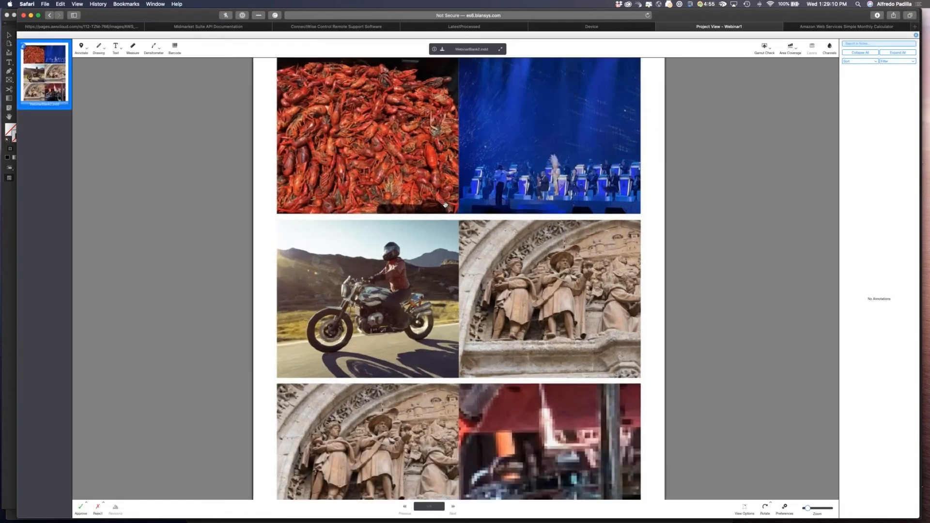
scroll(445, 204, "up", 5)
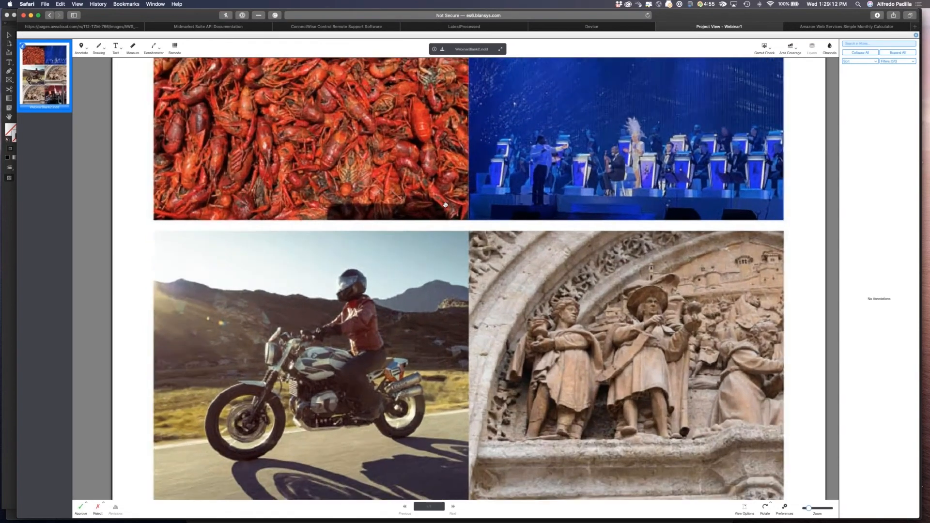
left_click_drag(543, 235, 517, 27)
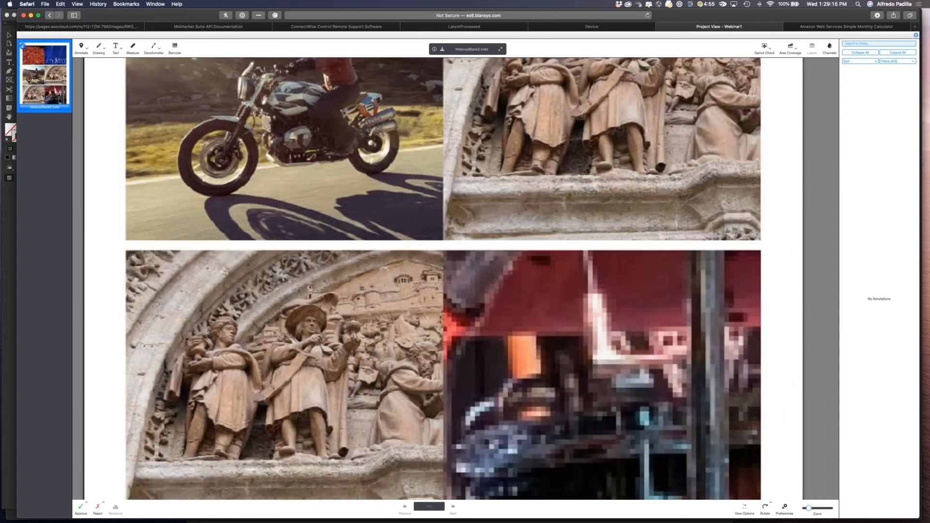
left_click(916, 34)
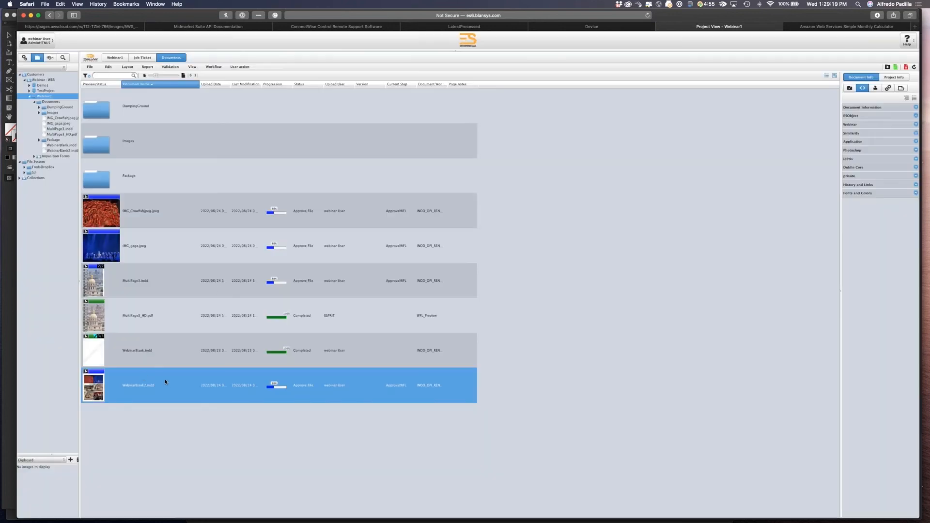
Approve the selected WebinarBlank2.indd document.
left_click(896, 66)
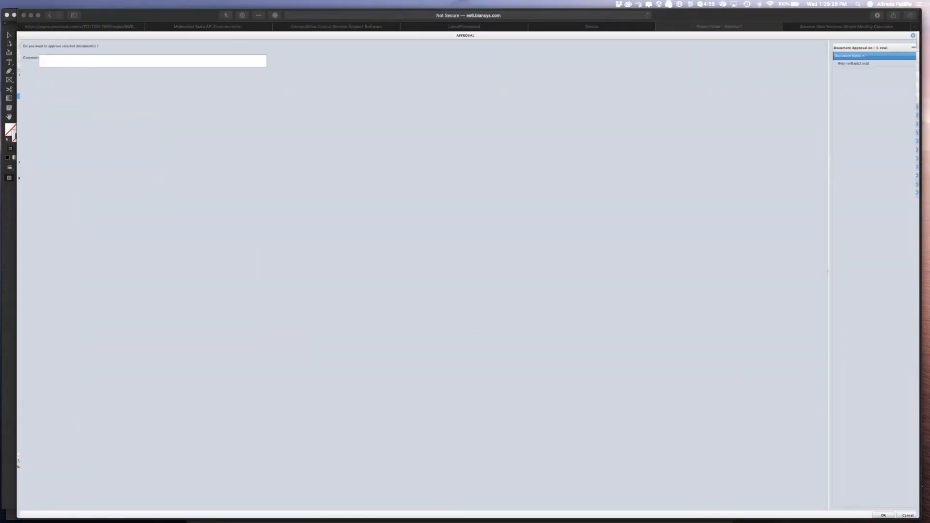
left_click(882, 515)
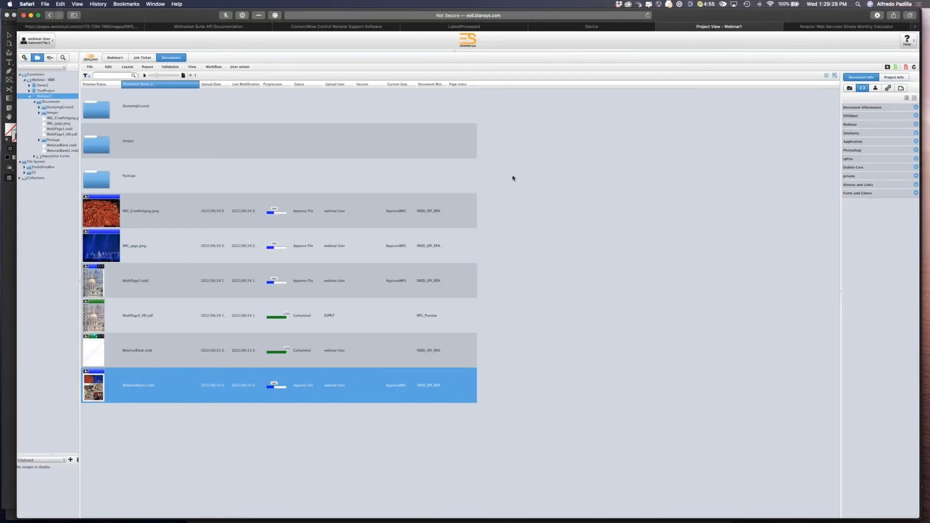
Switch to the InDesign Server desktop and open the Webinar1 folder in the JOBS share.
key("ctrl+Right")
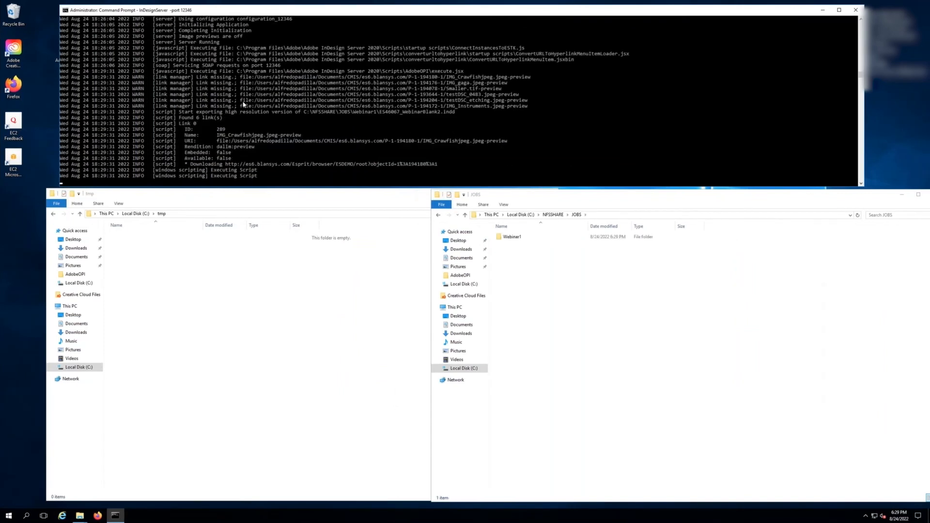
double_click(501, 240)
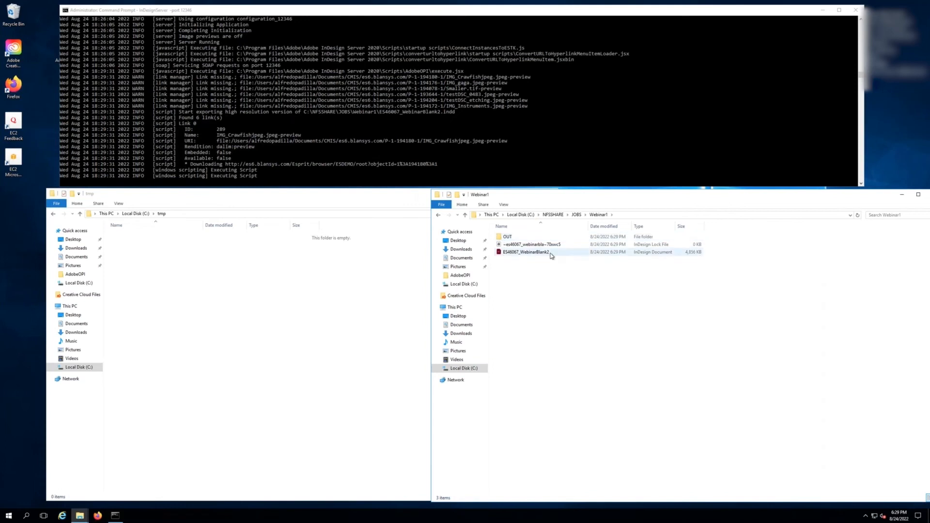
left_click(575, 214)
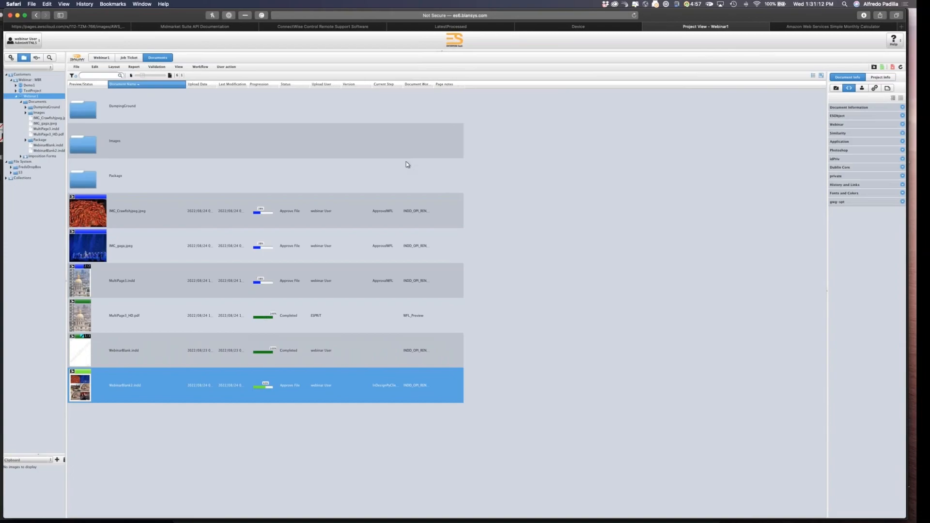
Open the workflow of WebinarBlank2.indd and inspect its SaveWorkingSlot, DocumentStep and RestoreWorkingSlot steps.
left_click(151, 349)
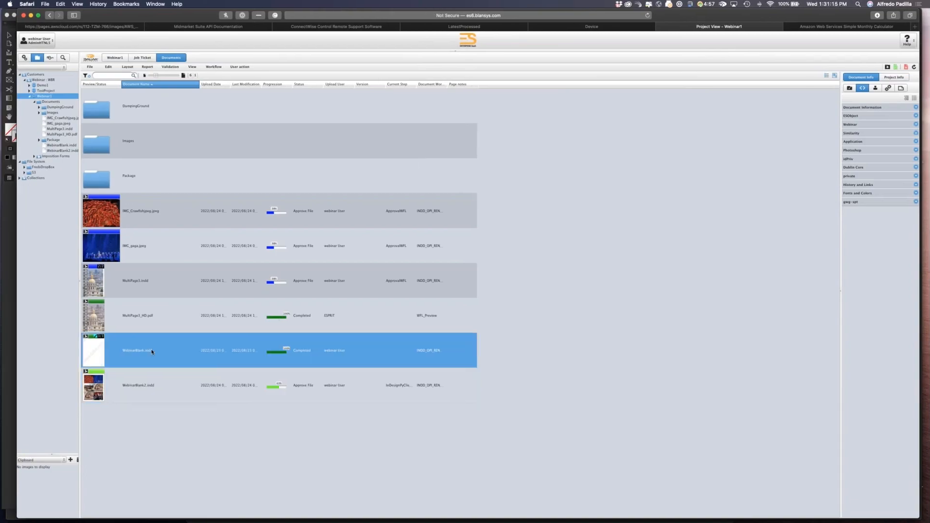
left_click(155, 388)
double_click(186, 387)
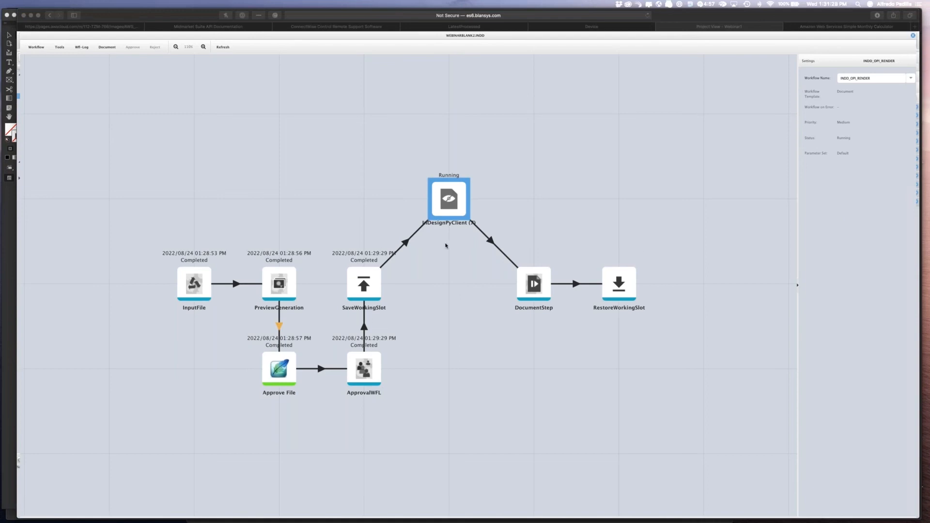
left_click(452, 199)
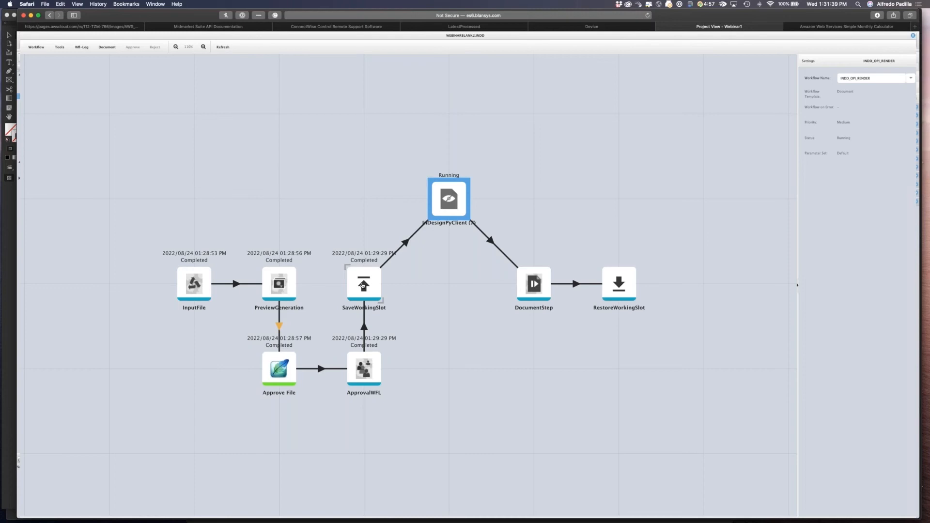
left_click(362, 285)
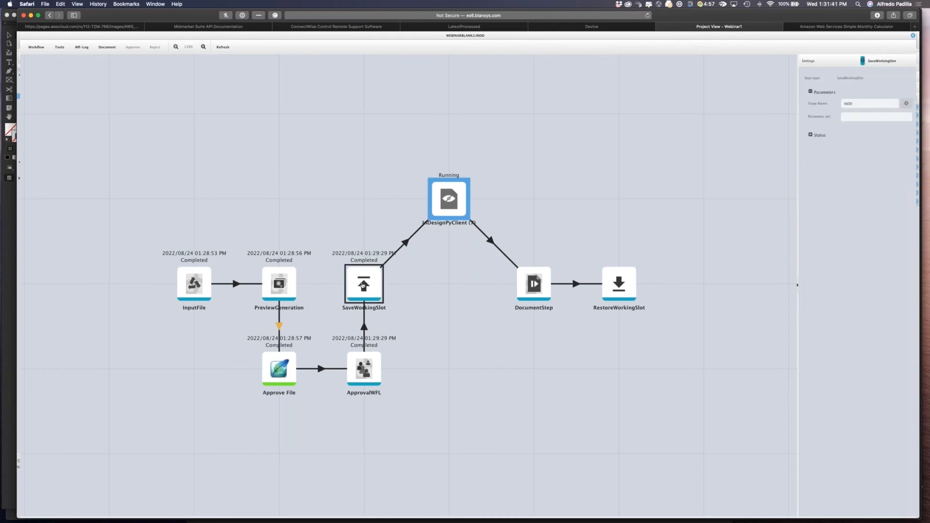
left_click(624, 285)
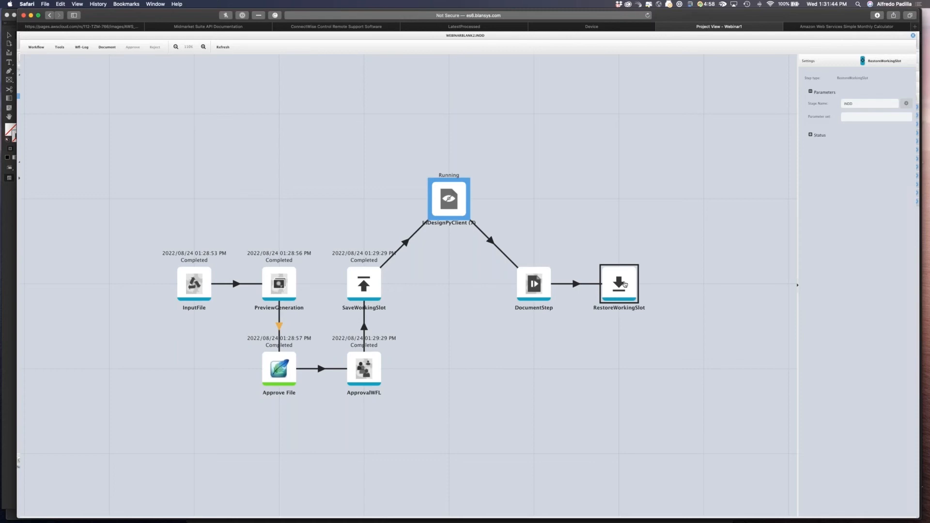
left_click(533, 289)
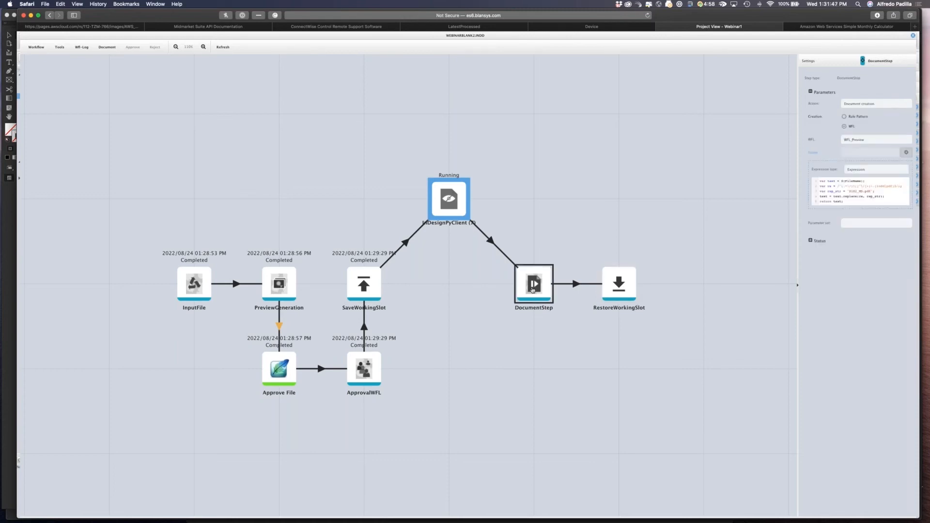
key("super+Tab")
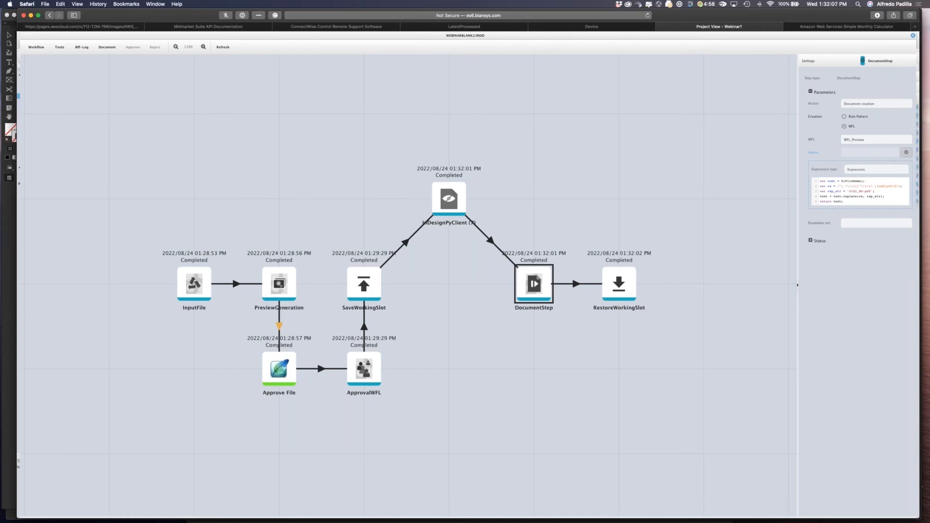
left_click(629, 285)
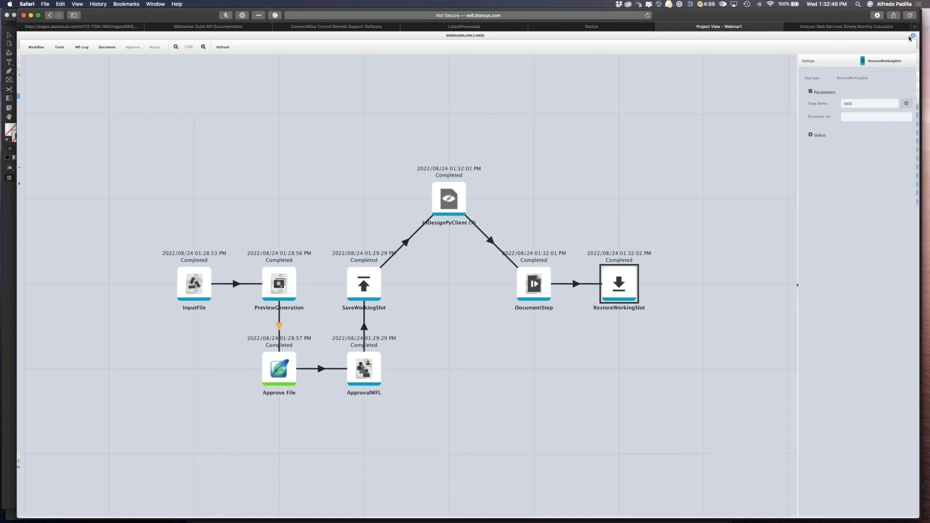
Inspect the InDesignPyClient step's variables, cancel the dialog, and close the workflow view.
left_click(450, 198)
left_click(866, 144)
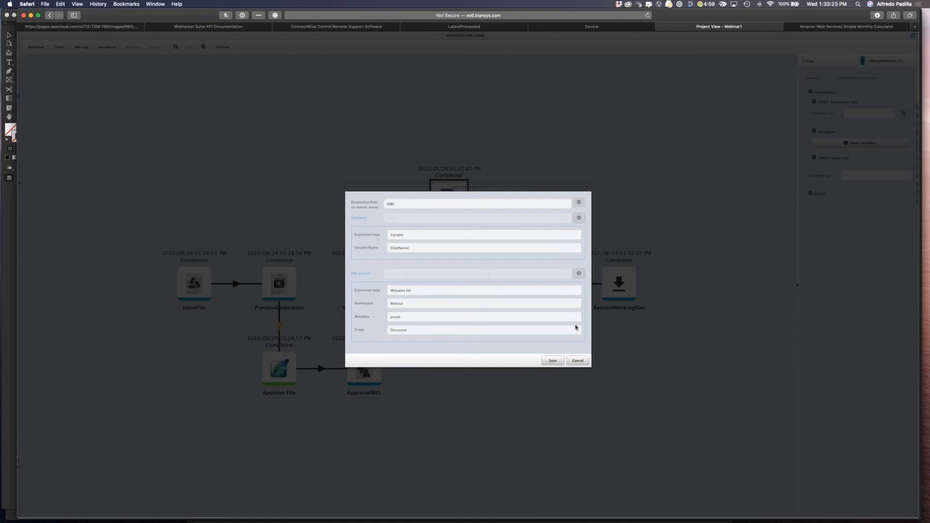
left_click(578, 361)
left_click(580, 361)
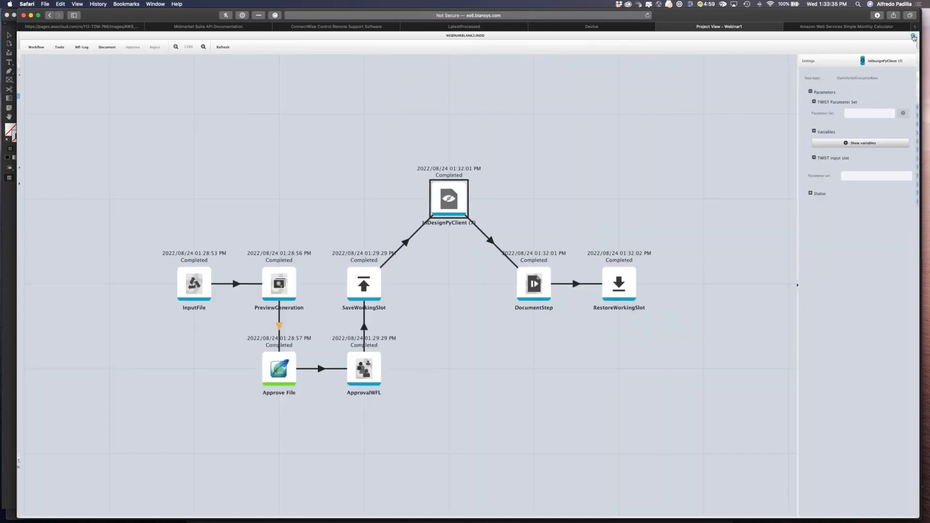
left_click(913, 35)
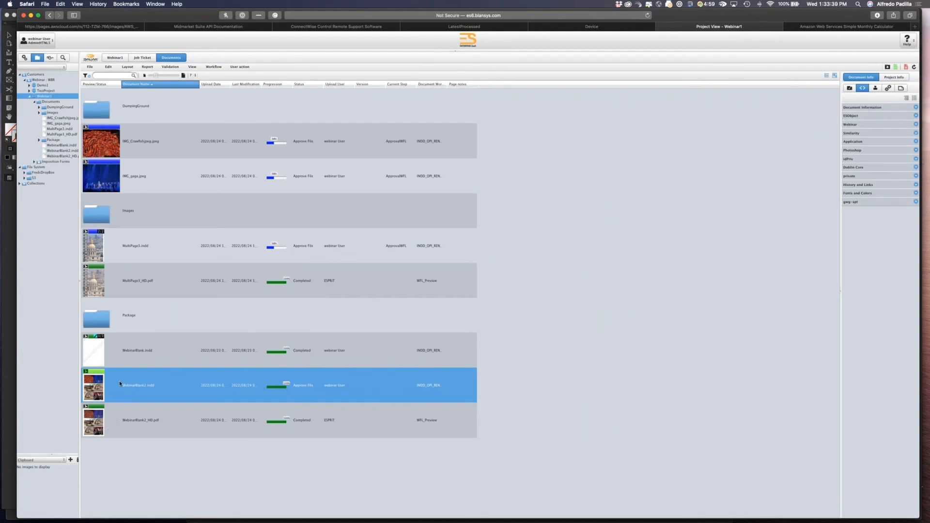
Download the WebinarBlank2_HD.pdf document and open it from the downloads list.
mouse_move(120, 382)
left_click(113, 421)
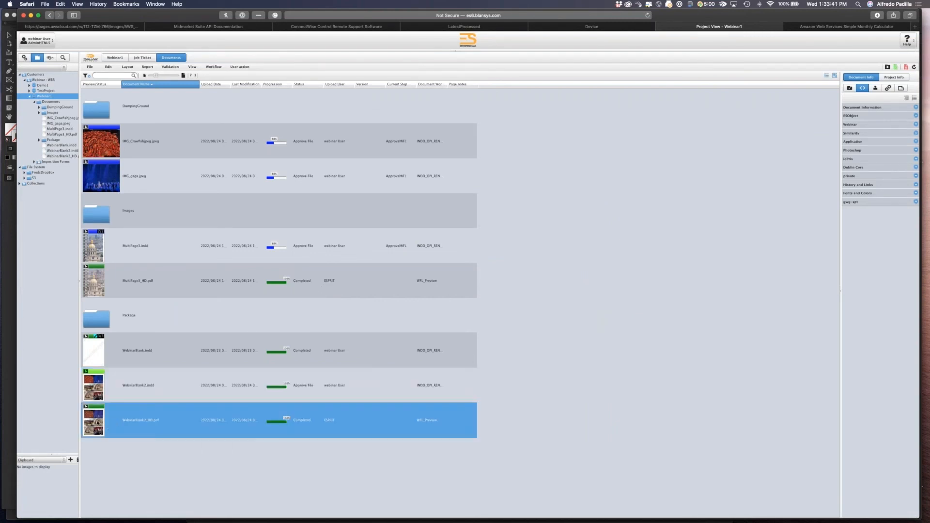
right_click(96, 422)
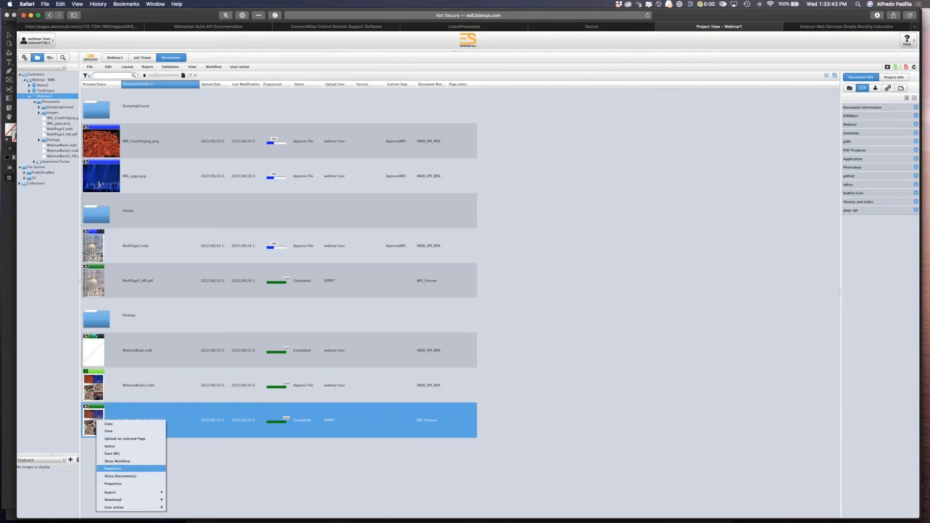
mouse_move(140, 504)
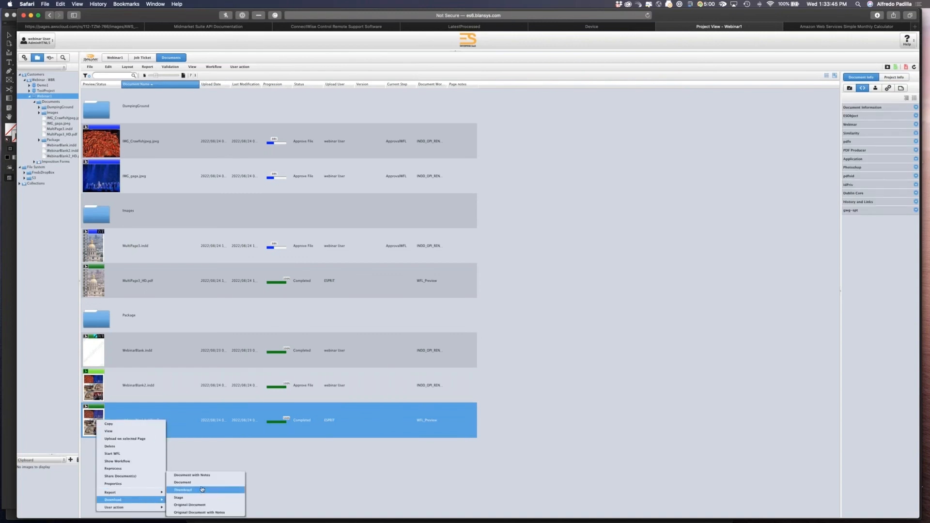
left_click(183, 482)
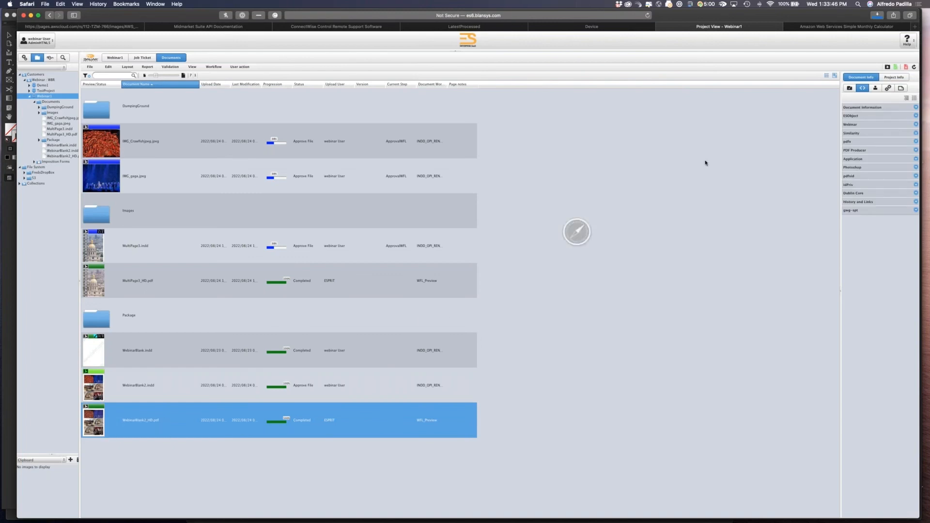
left_click(877, 16)
double_click(852, 45)
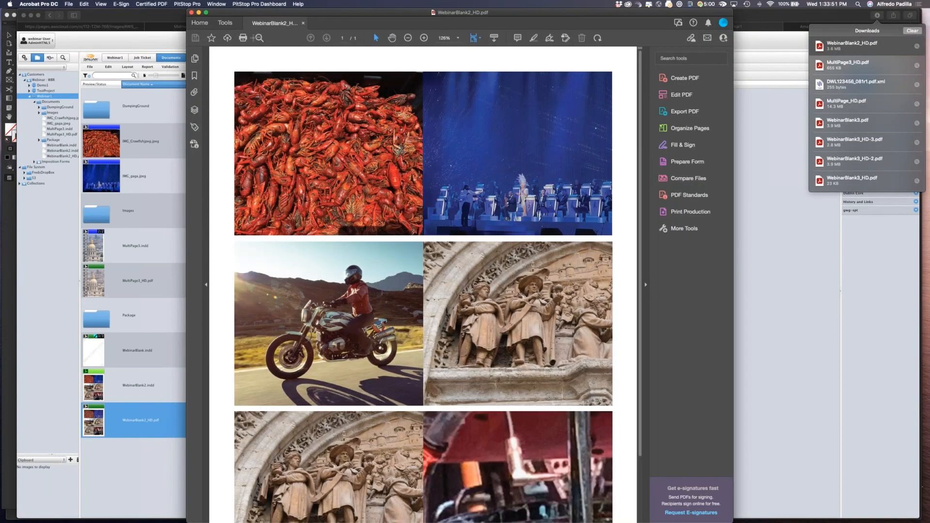
Check the PDF's custom document properties and close the dialog.
left_click(69, 4)
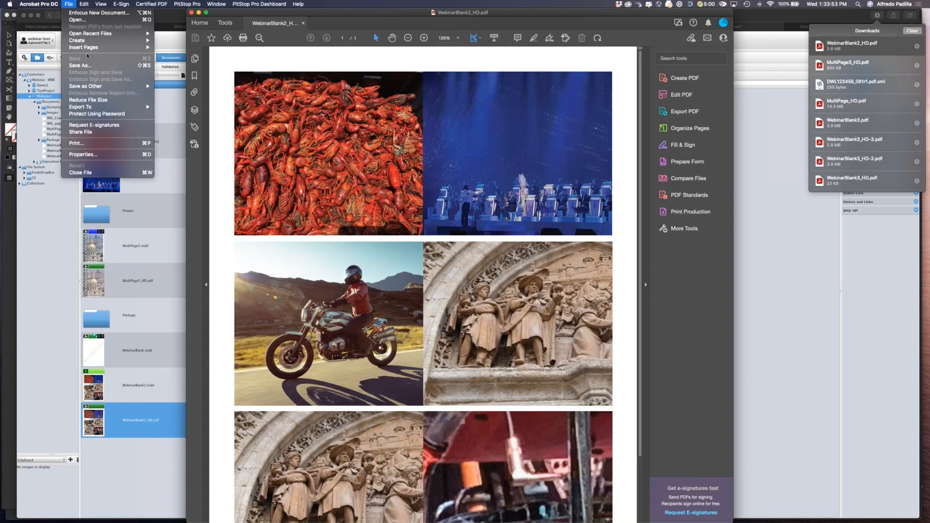
left_click(95, 156)
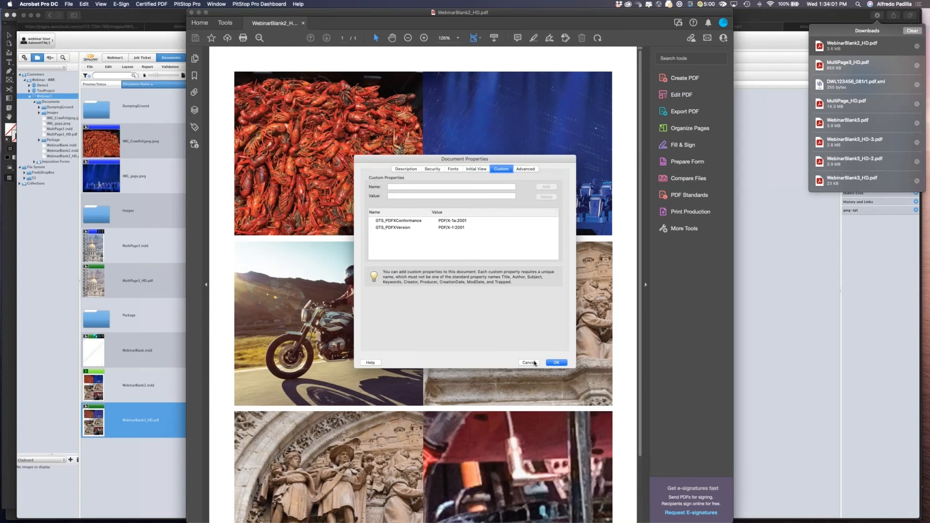
left_click(528, 363)
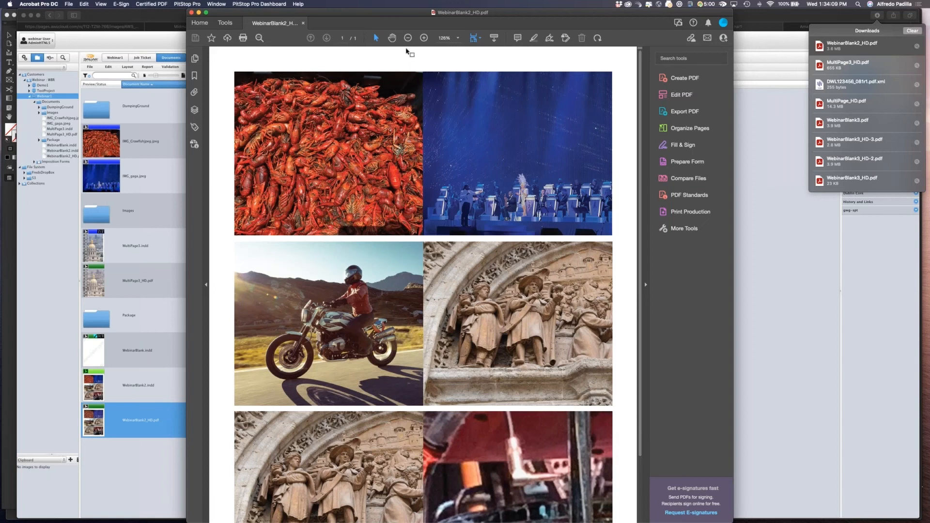
Zoom the PDF to 400% to examine the crawfish image's resolution, then close the PDF.
left_click(424, 38)
left_click(424, 38)
left_click(424, 38)
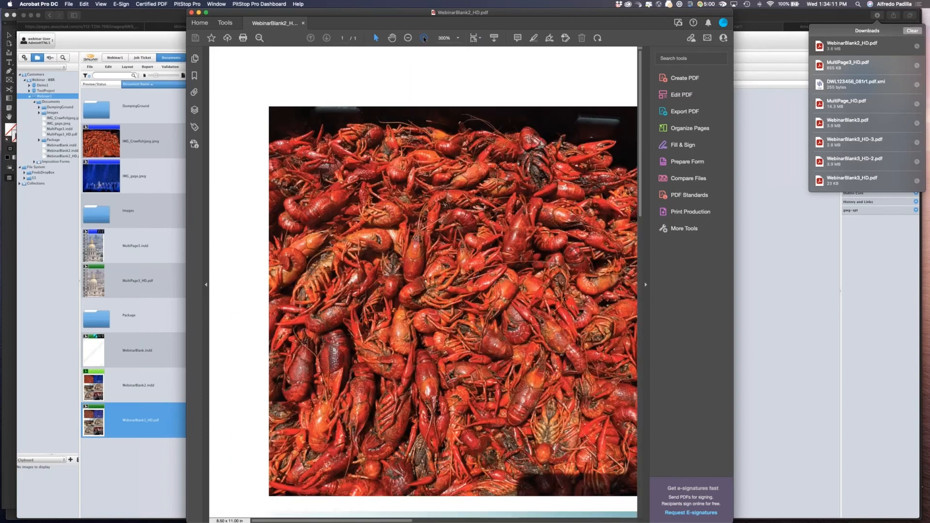
left_click(423, 37)
scroll(479, 345, "down", 5)
scroll(479, 345, "right", 4)
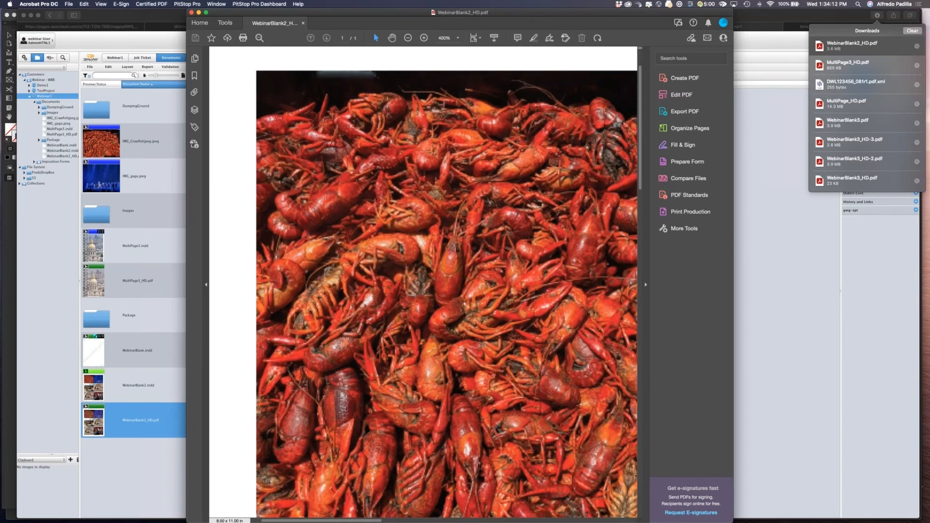
scroll(479, 345, "down", 1)
scroll(479, 345, "right", 8)
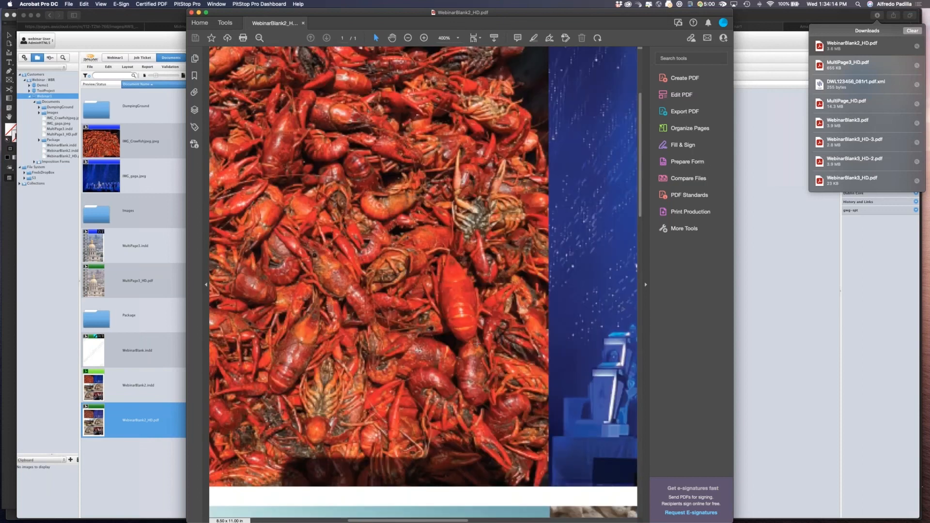
scroll(424, 266, "left", 3)
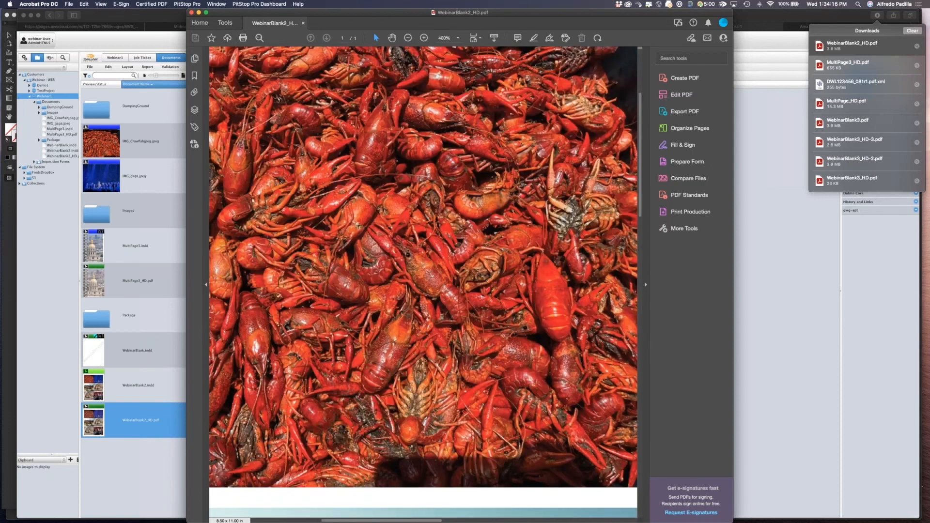
left_click(303, 23)
Open the repository's upload dialog, review the metadata preset options, and close it.
left_click(162, 415)
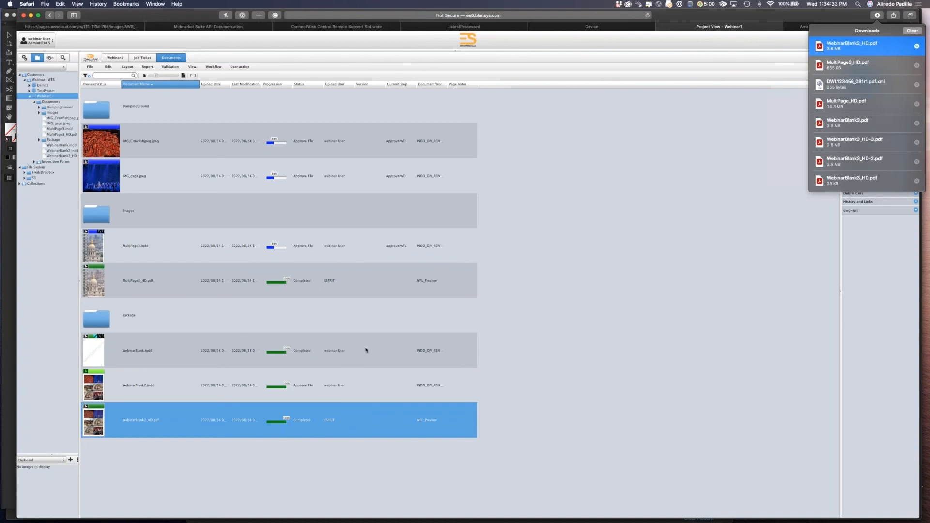
key("super+Tab")
key("super+Tab")
left_click(838, 13)
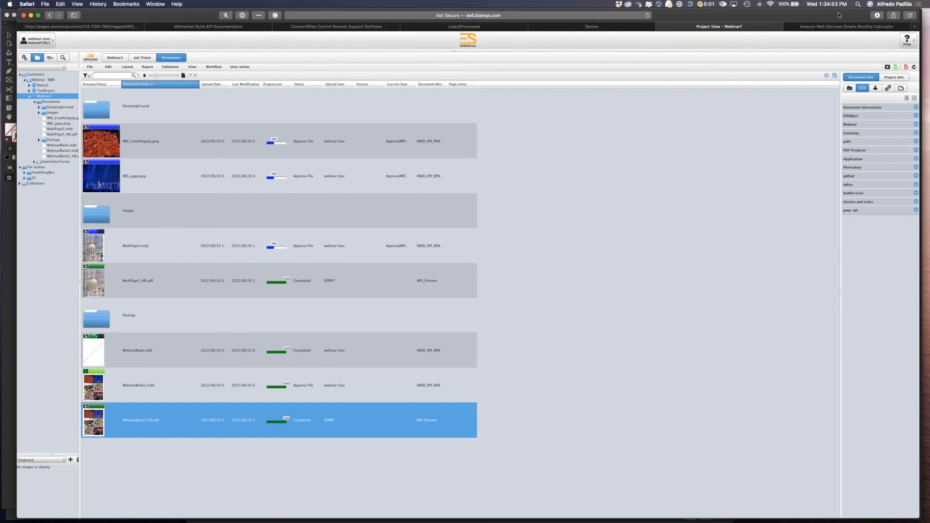
left_click(887, 67)
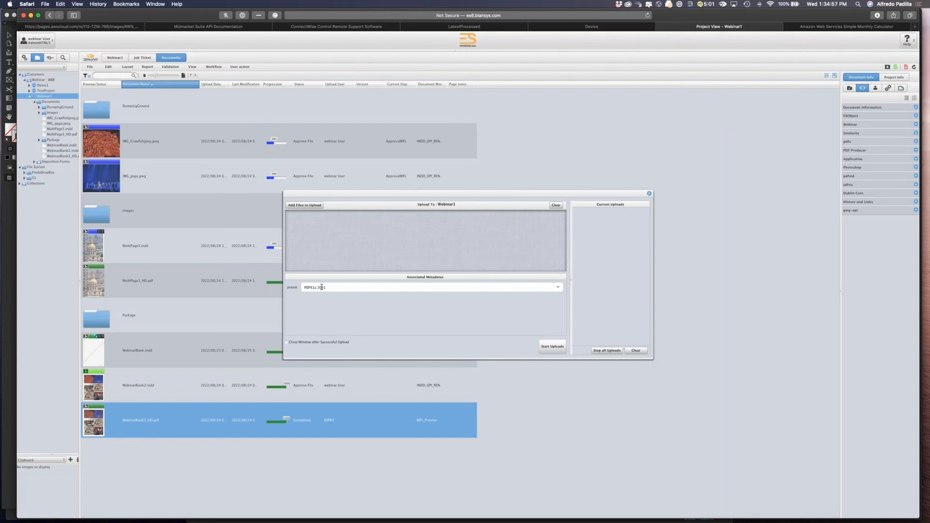
left_click(558, 287)
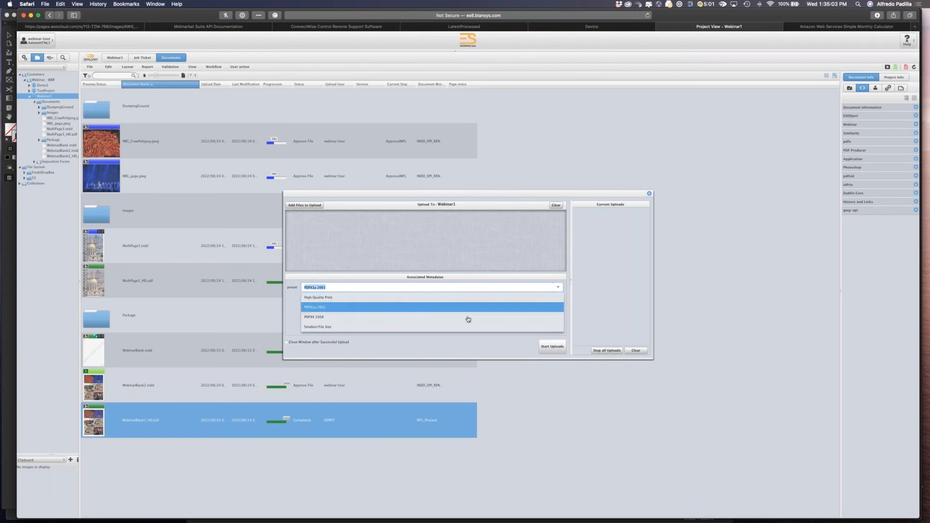
left_click(567, 283)
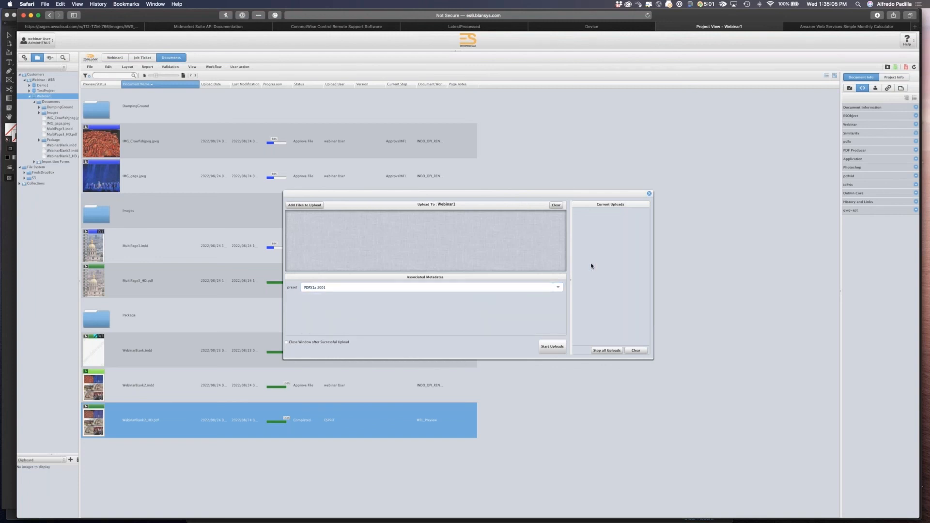
left_click(649, 195)
Switch to InDesign and reposition the DALIM ES Connector panel.
key("super+Tab")
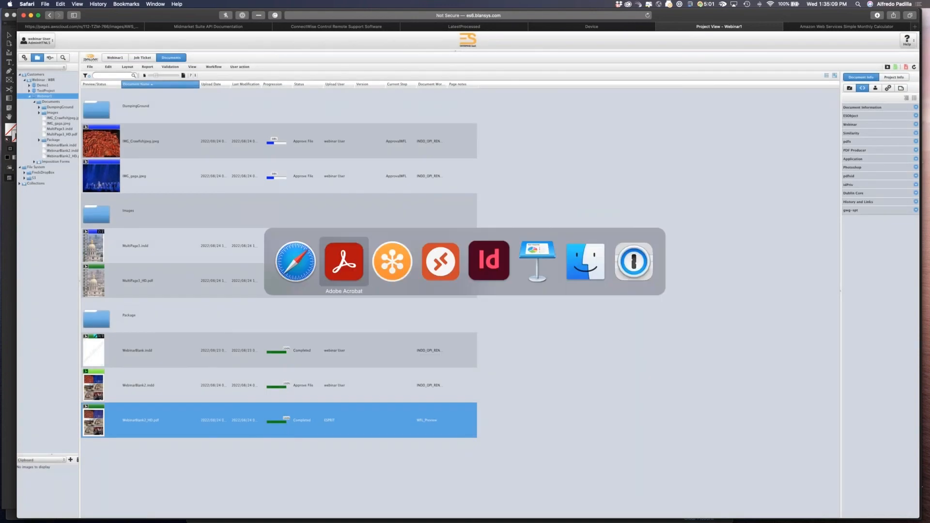
key("super+Tab")
key("super+Tab")
key("super+Tab")
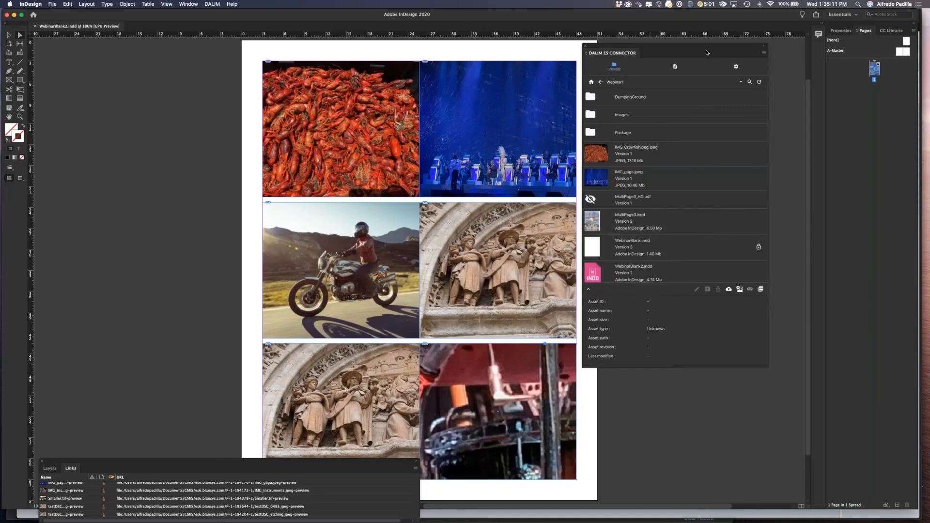
left_click_drag(706, 52, 753, 53)
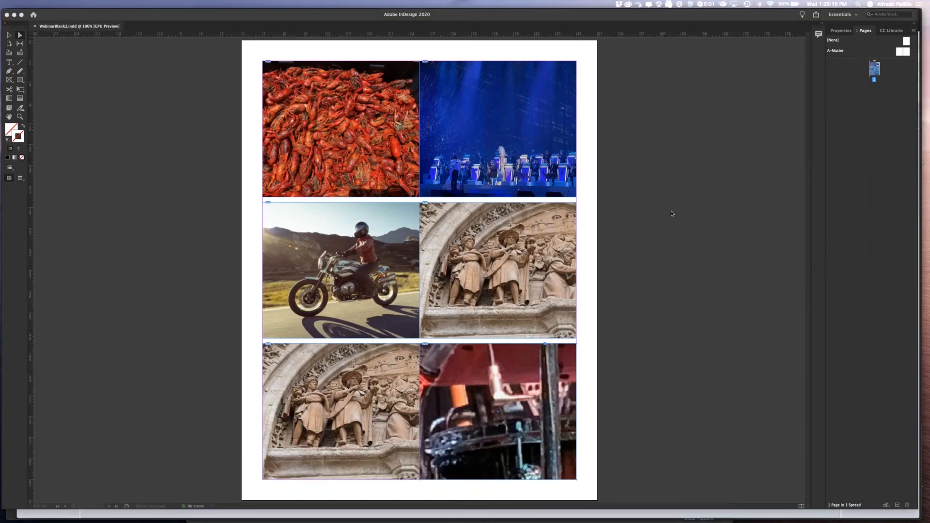
left_click(671, 212)
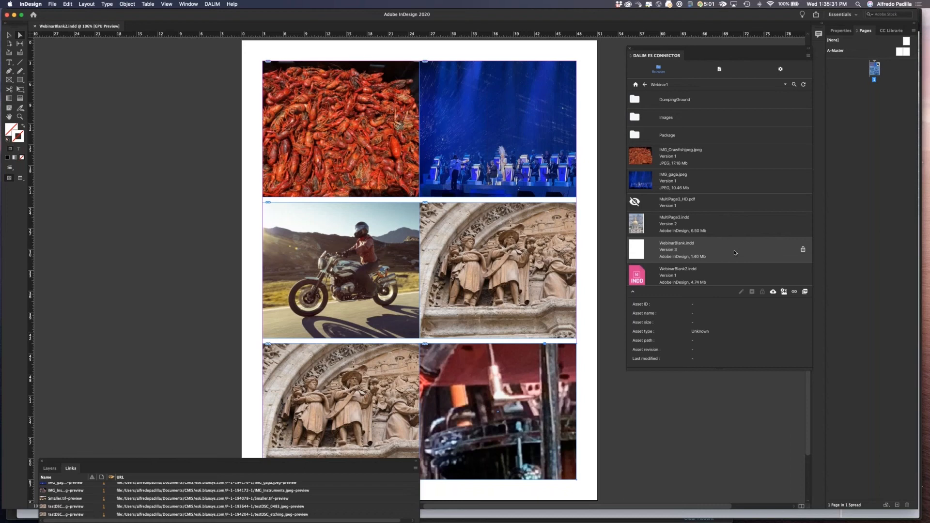
Set the document's File Info headline to Smallest File Size and confirm.
left_click(51, 4)
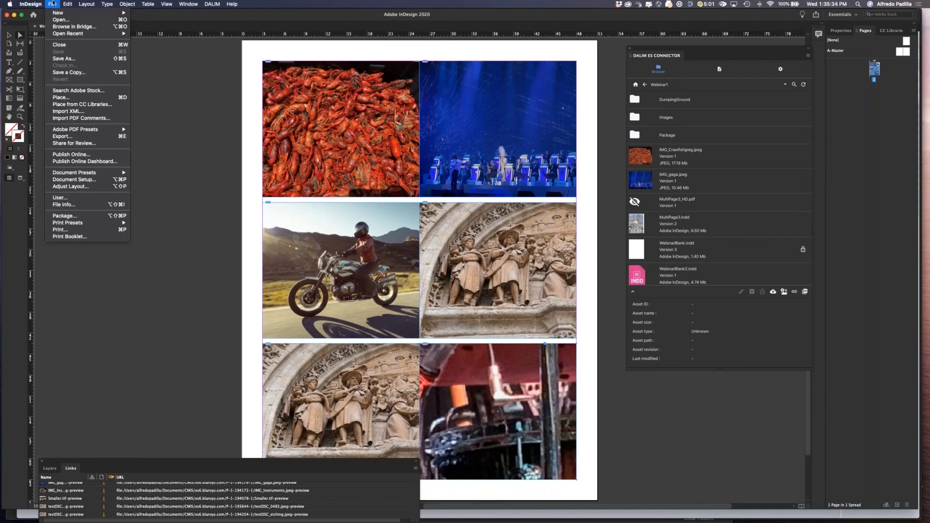
left_click(63, 205)
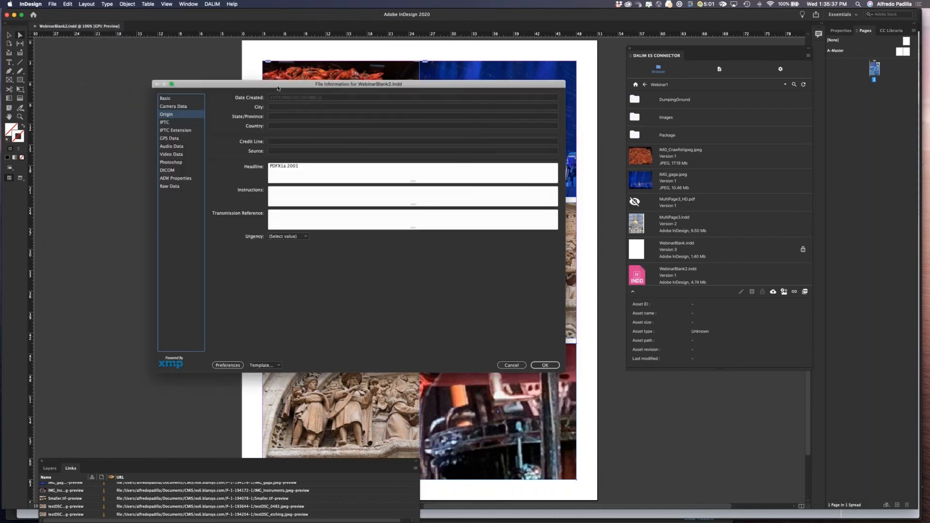
left_click_drag(288, 88, 346, 86)
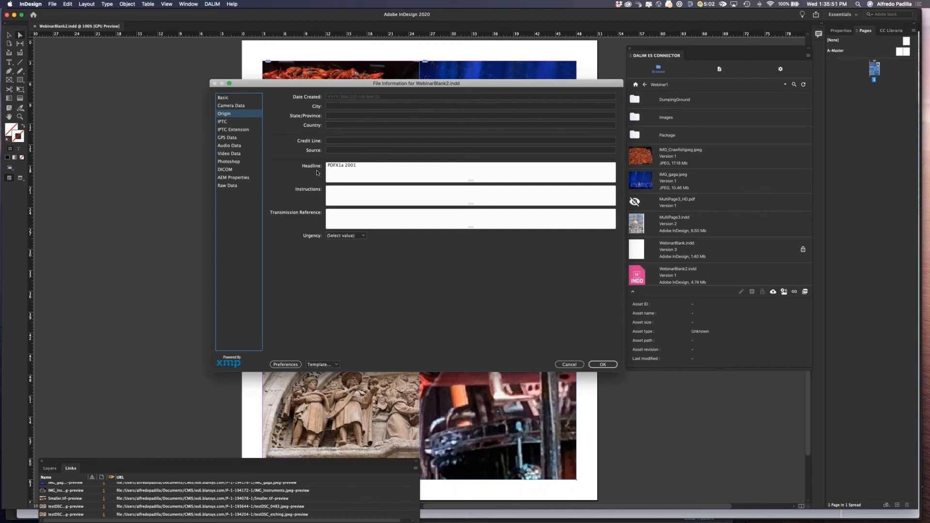
left_click(372, 167)
key("super+a")
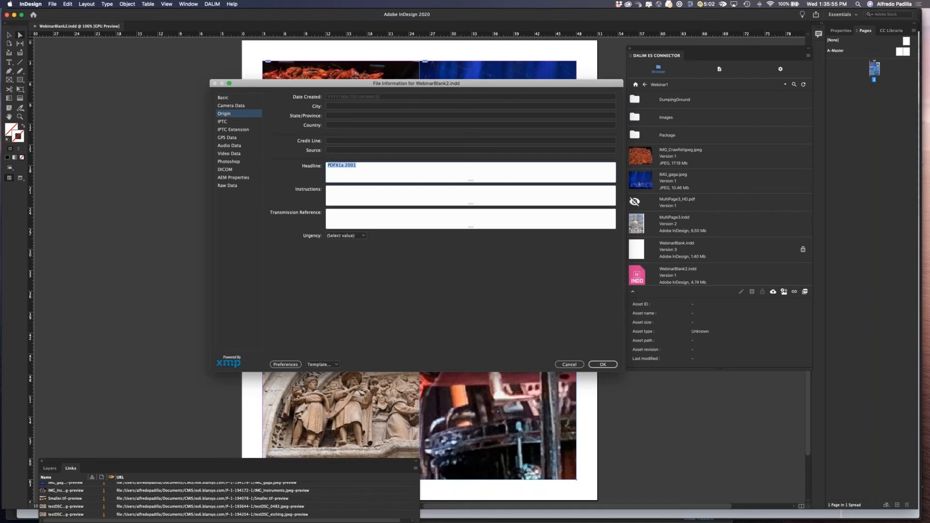
type("S")
key("Return")
left_click(602, 364)
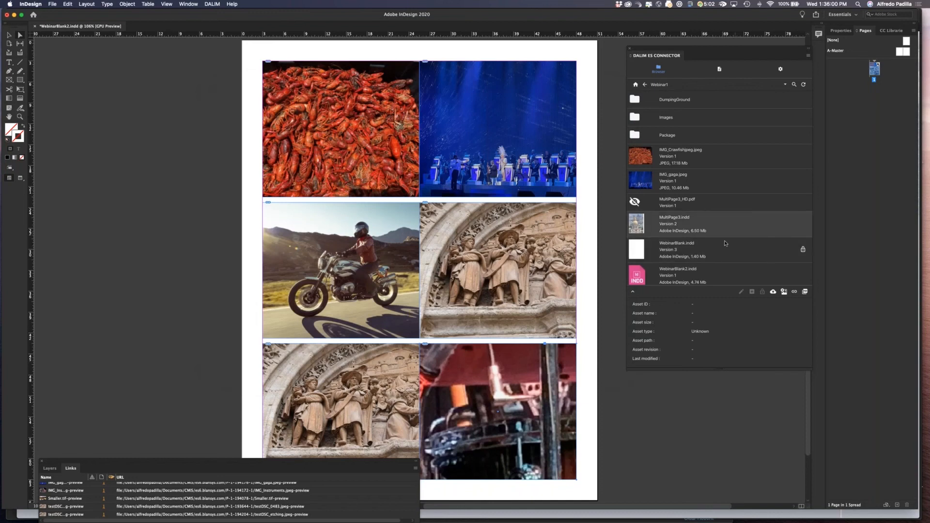
Refresh the connector panel and upload the InDesign document to the Webinar1 repository.
left_click(773, 292)
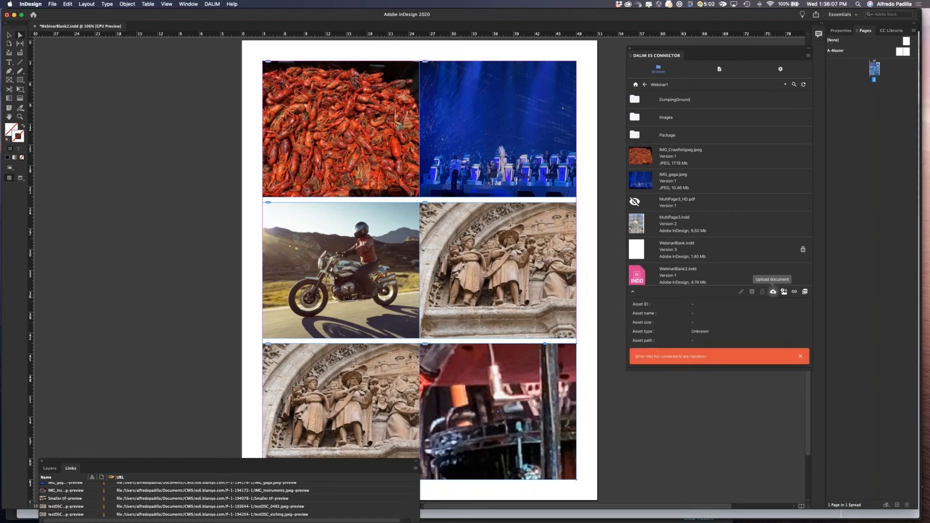
left_click(803, 84)
left_click(773, 292)
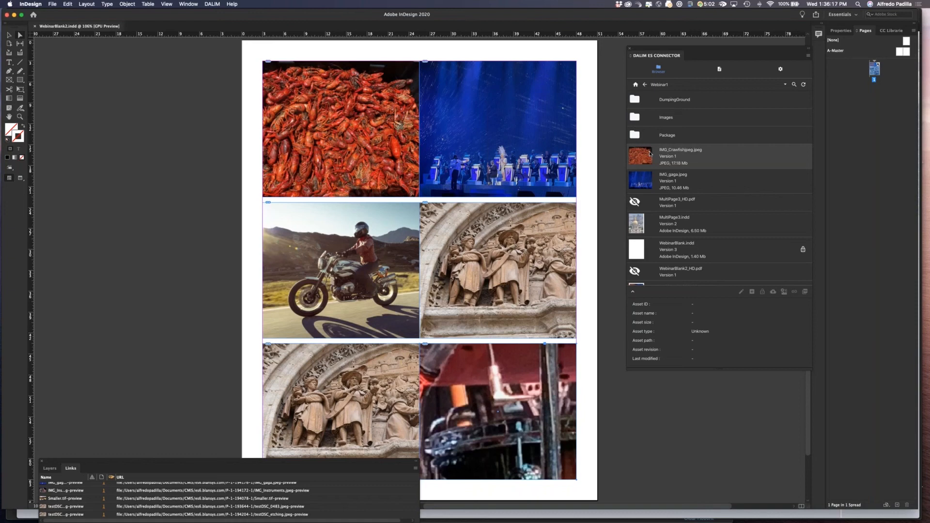
Approve the WebinarBlank2.indd document in the web repository.
key("super+Tab")
key("super+Tab")
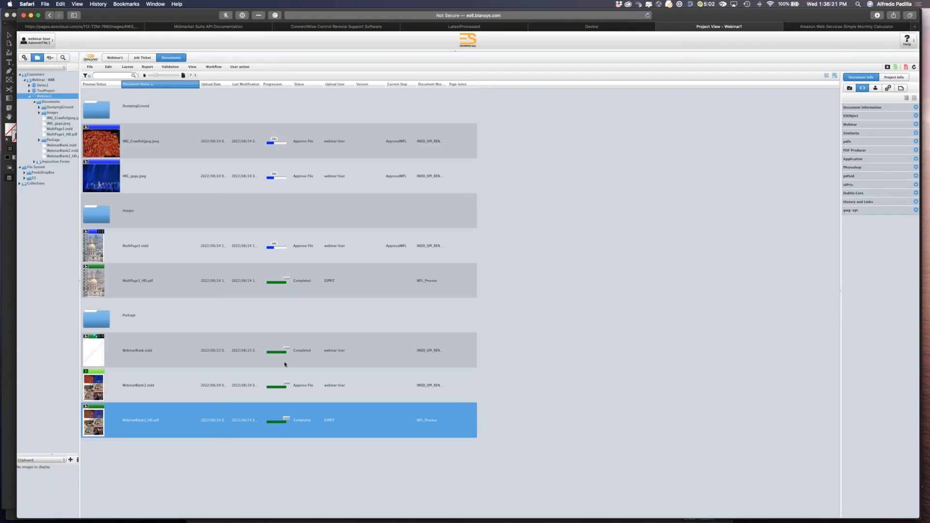
left_click(115, 383)
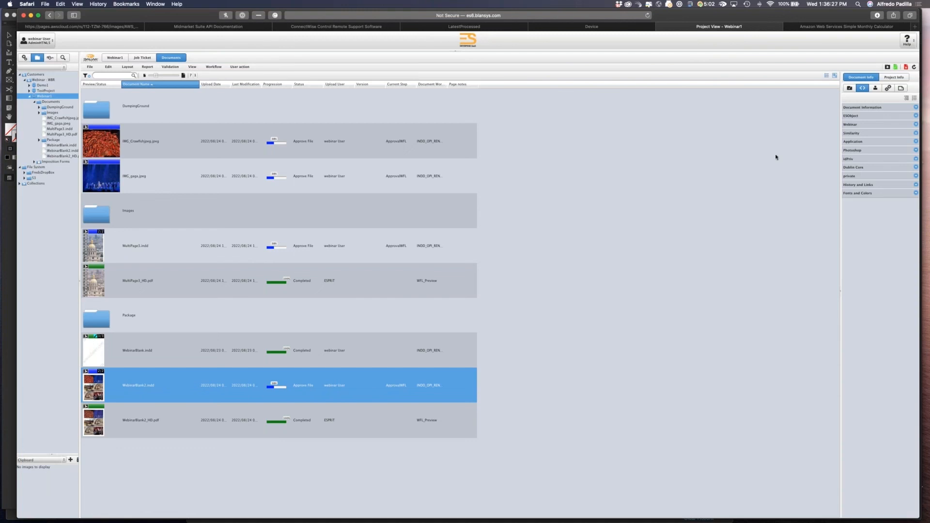
left_click(896, 68)
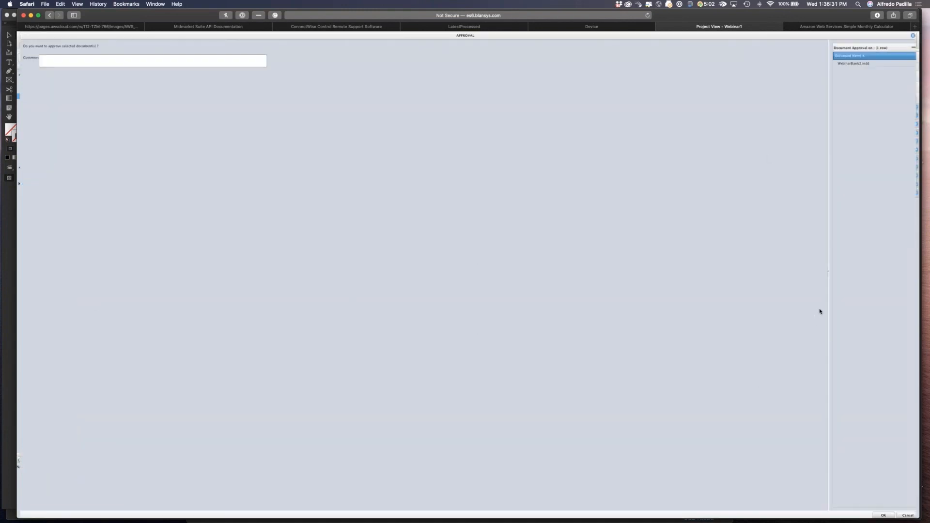
left_click(882, 516)
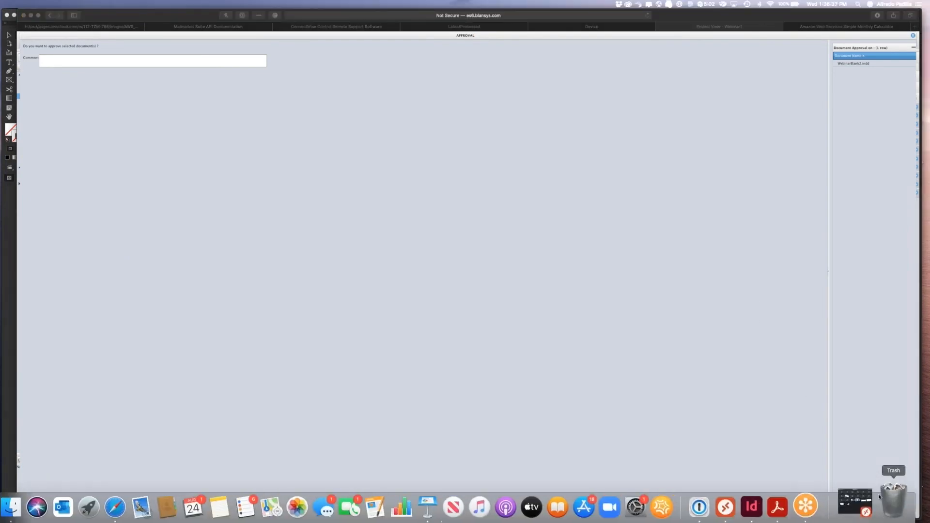
left_click(884, 514)
left_click(884, 515)
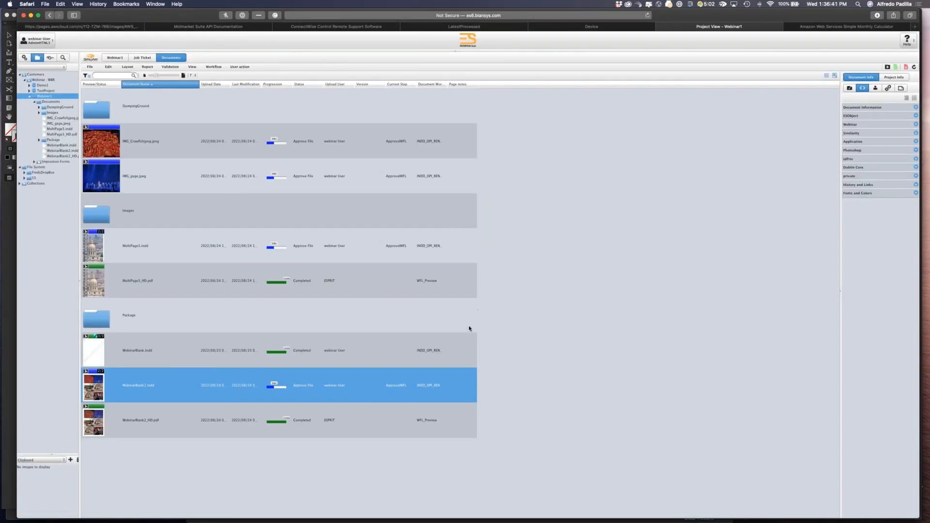
Open the WebinarBlank2.indd workflow, show the link's condition script, and select its text.
double_click(146, 380)
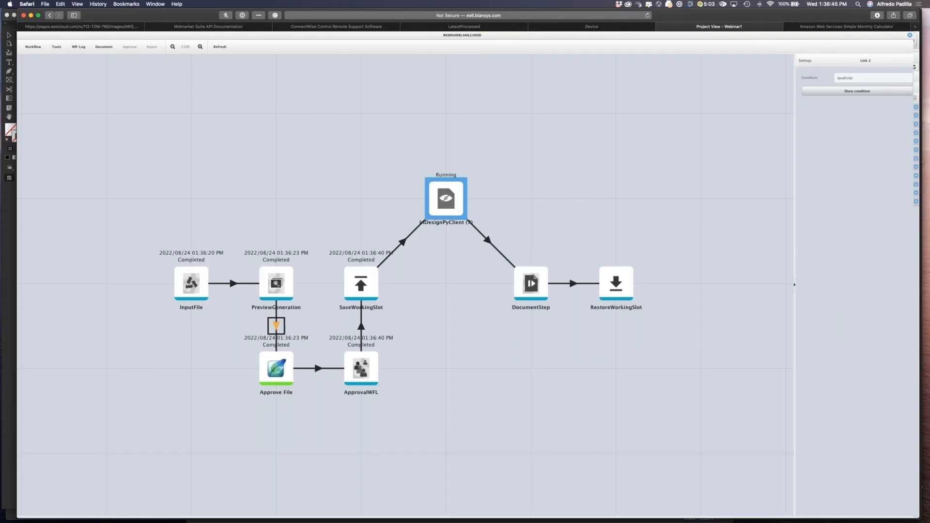
left_click(862, 91)
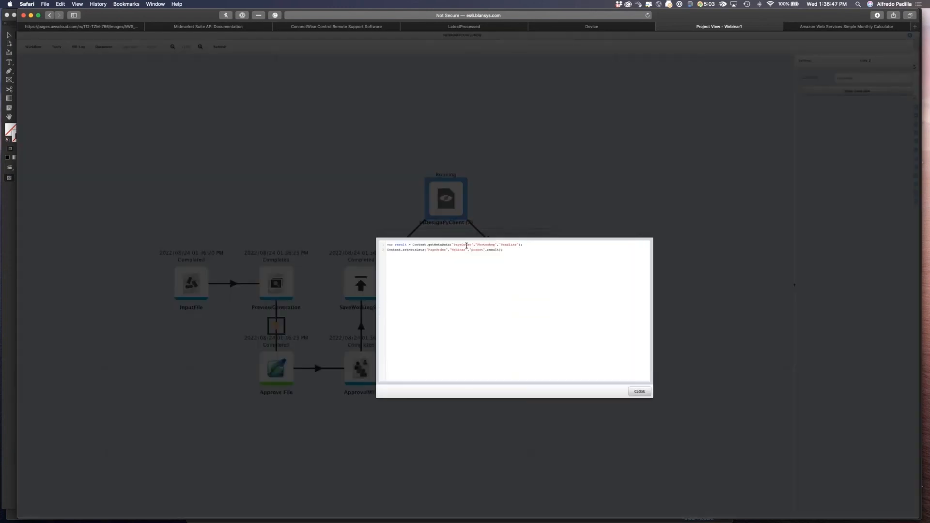
left_click_drag(504, 250, 355, 247)
key("super+c")
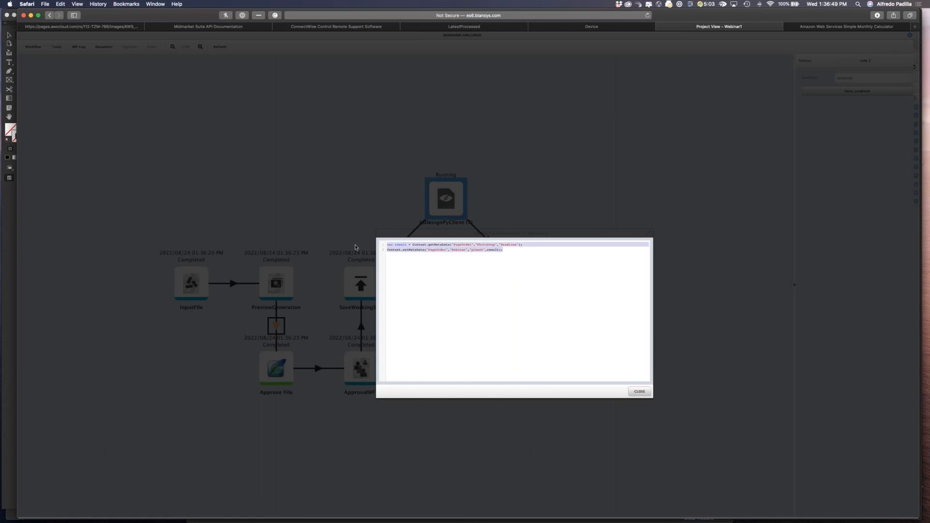
Try pasting the condition script onto the Script Configuration slide, then undo the paste.
key("super+Tab")
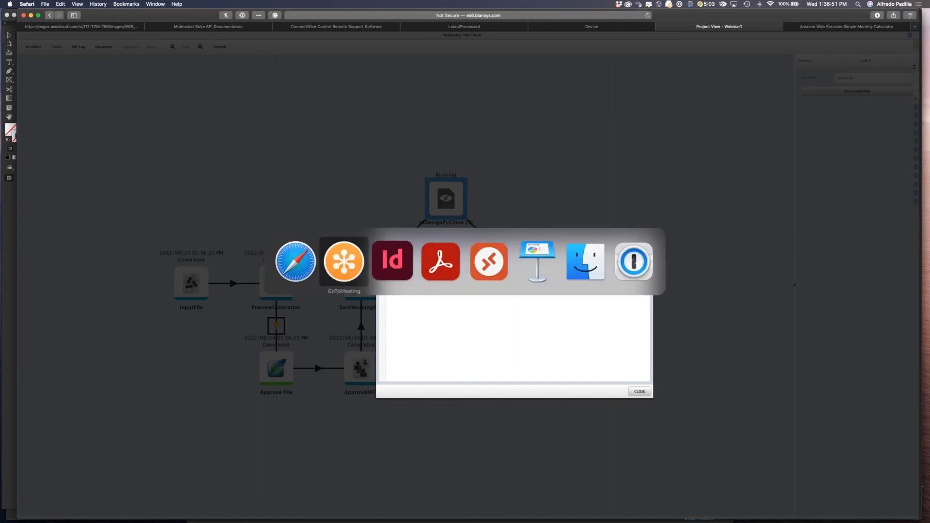
key("super+Tab")
key("super+Tab")
key("super+Tab")
key("super+Tab")
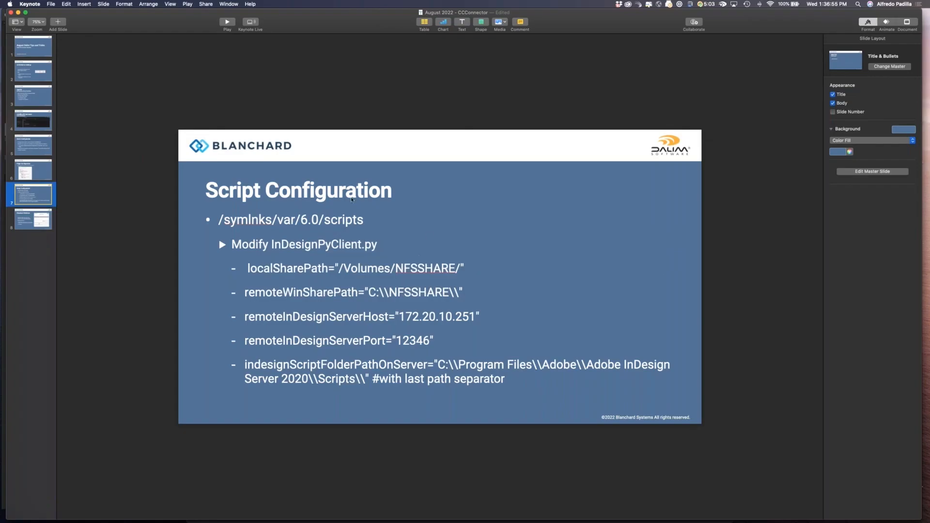
left_click(406, 209)
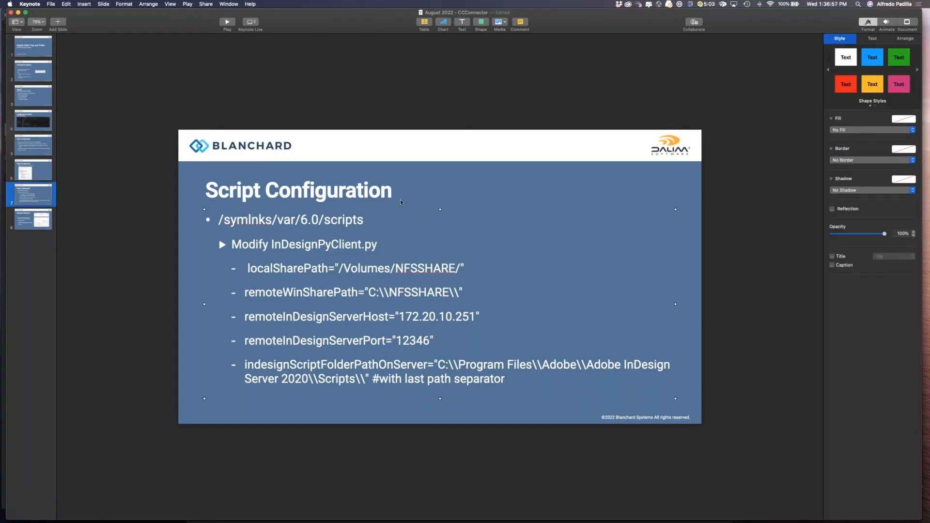
triple_click(400, 197)
key("super+v")
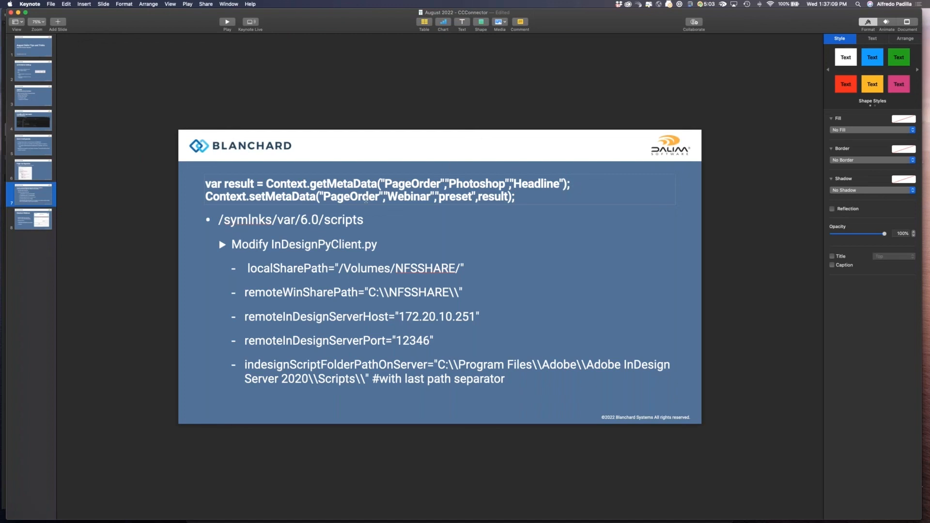
key("super+z")
left_click(517, 193)
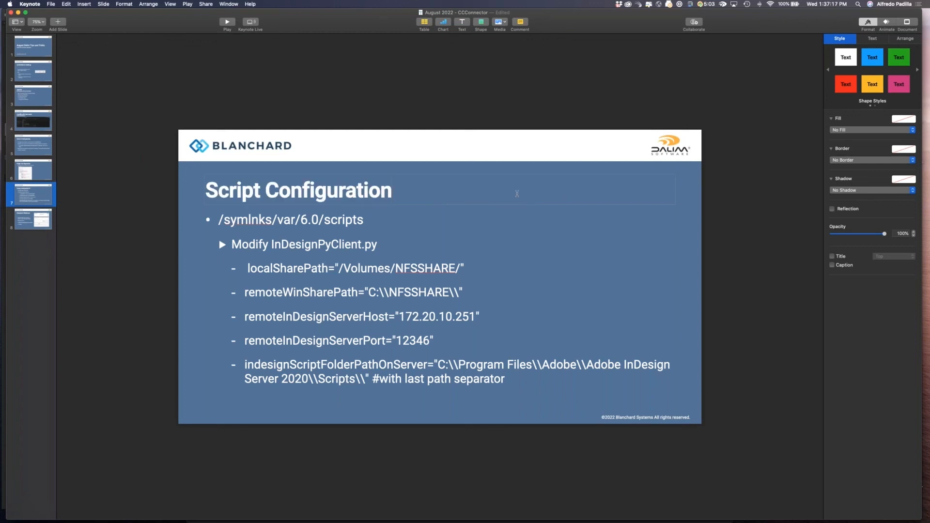
Check the InDesign document's File Info headline, cancel the dialog, and return to the condition script.
key("super+Tab")
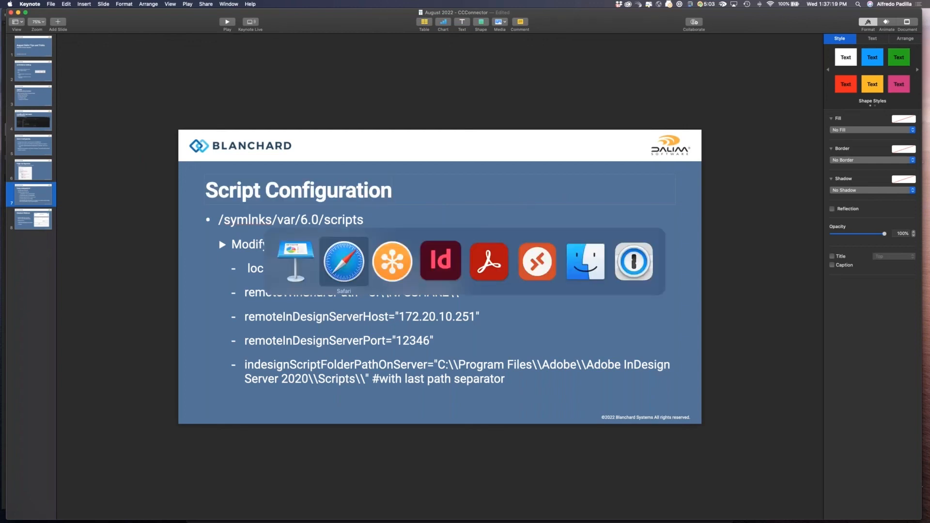
key("super+Tab")
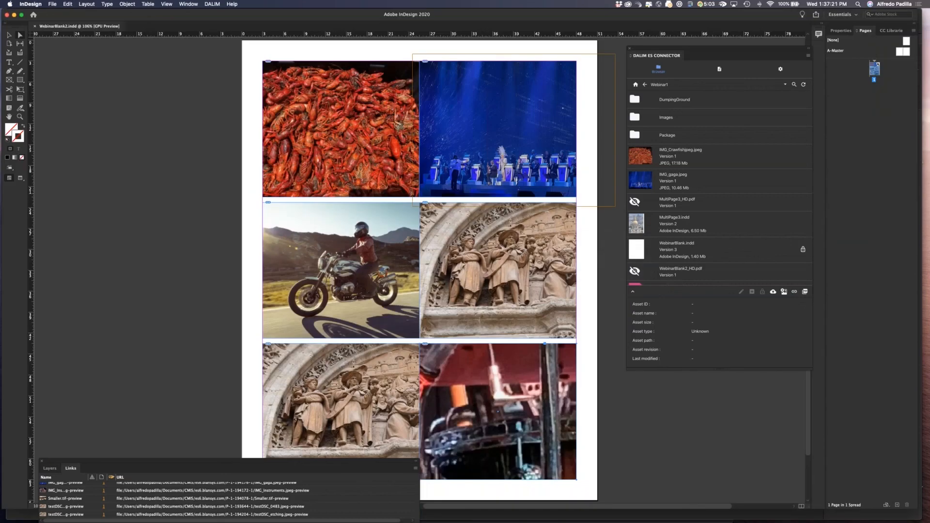
left_click(52, 4)
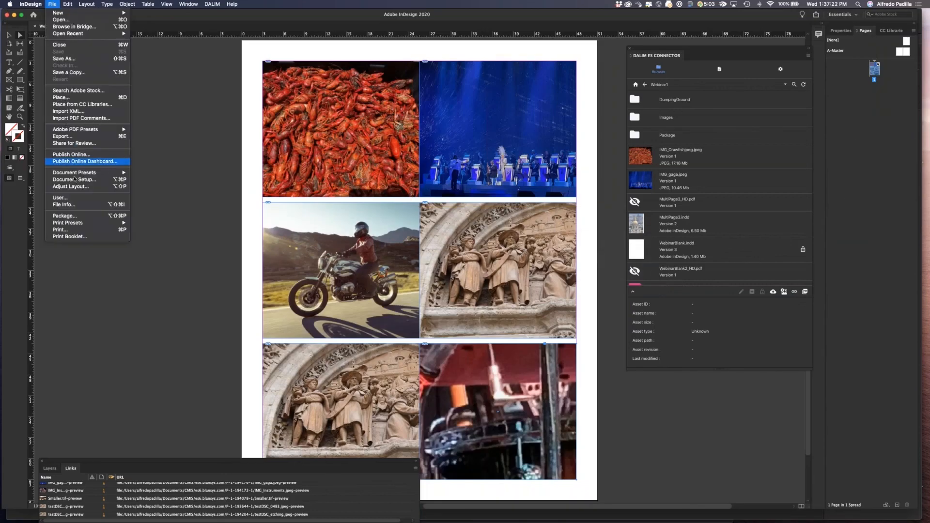
left_click(68, 204)
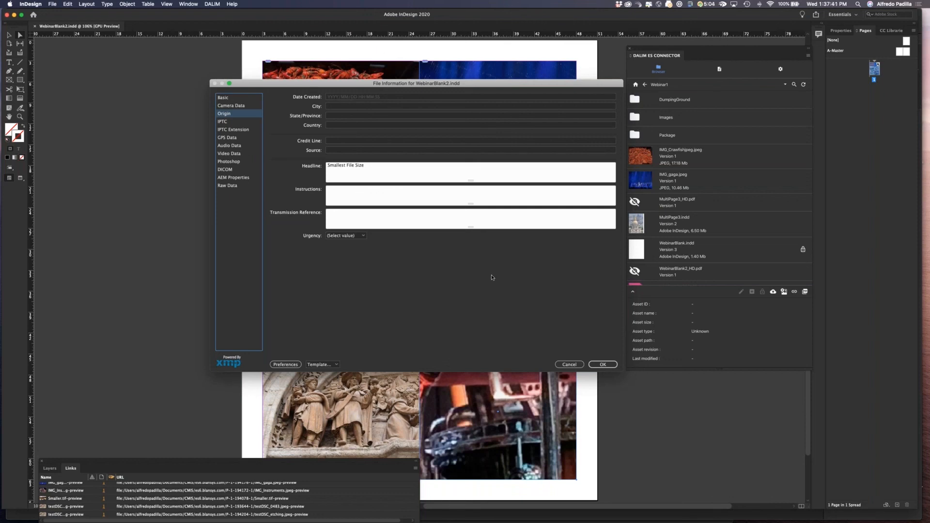
left_click(569, 365)
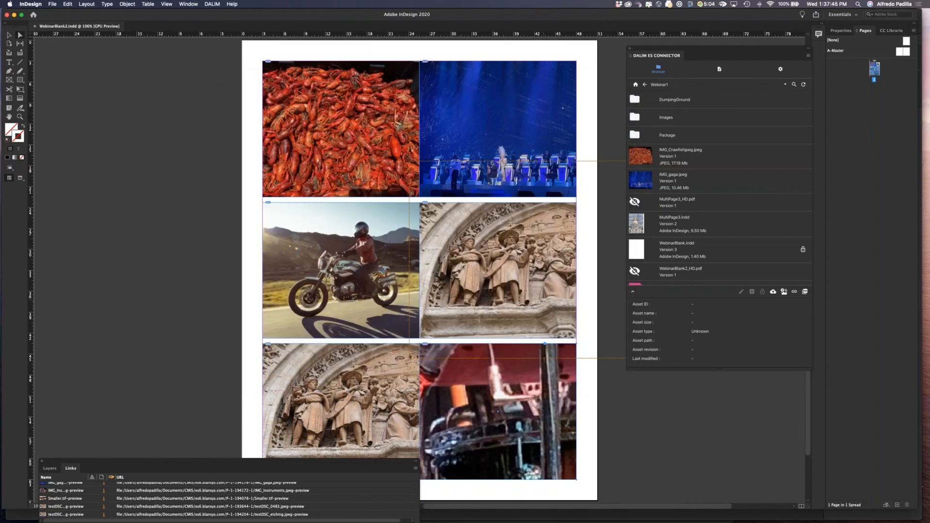
key("super+Tab")
key("super+Tab")
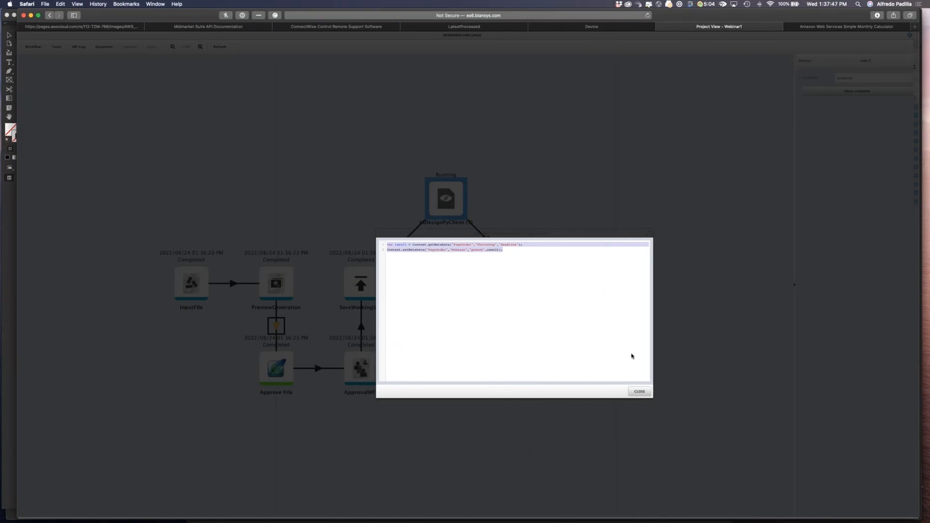
Close the condition script dialog and workflow view, and review the InDesign Server processing log.
left_click(643, 388)
left_click(909, 35)
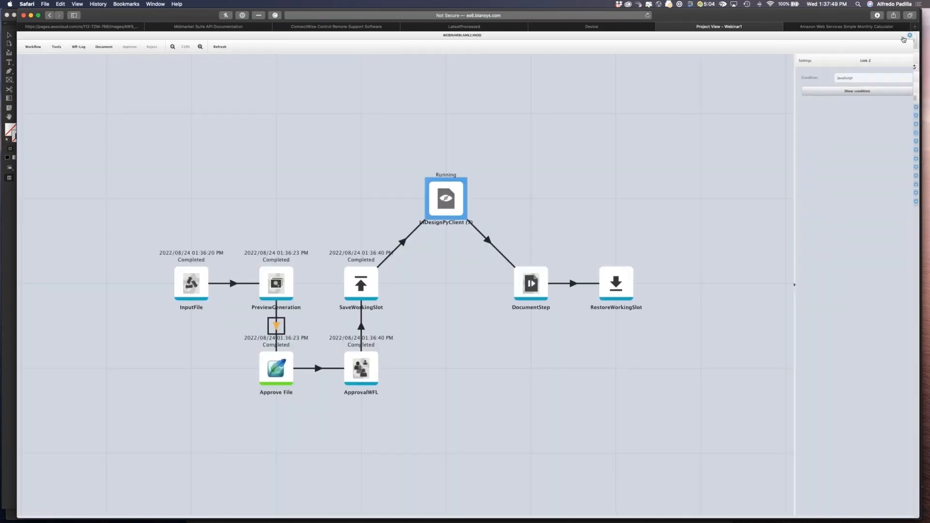
key("ctrl+Right")
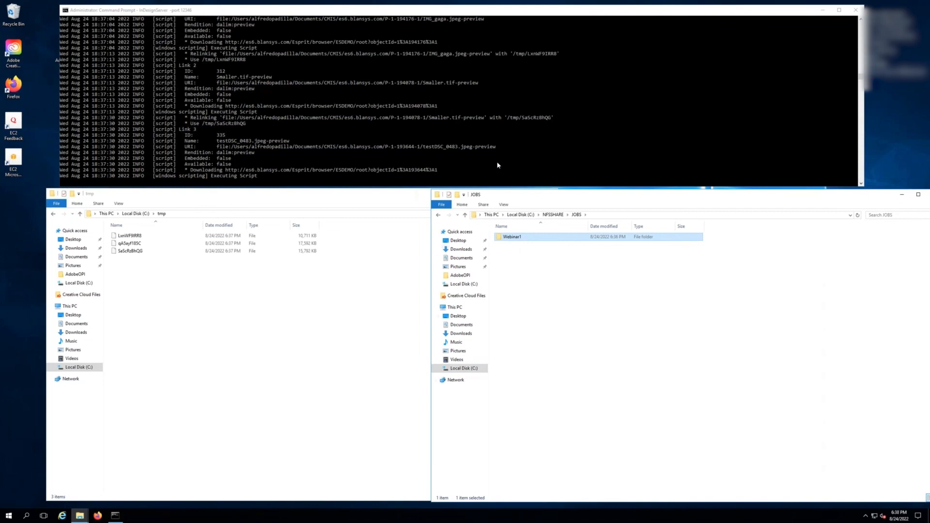
key("super+Tab")
key("super+Tab")
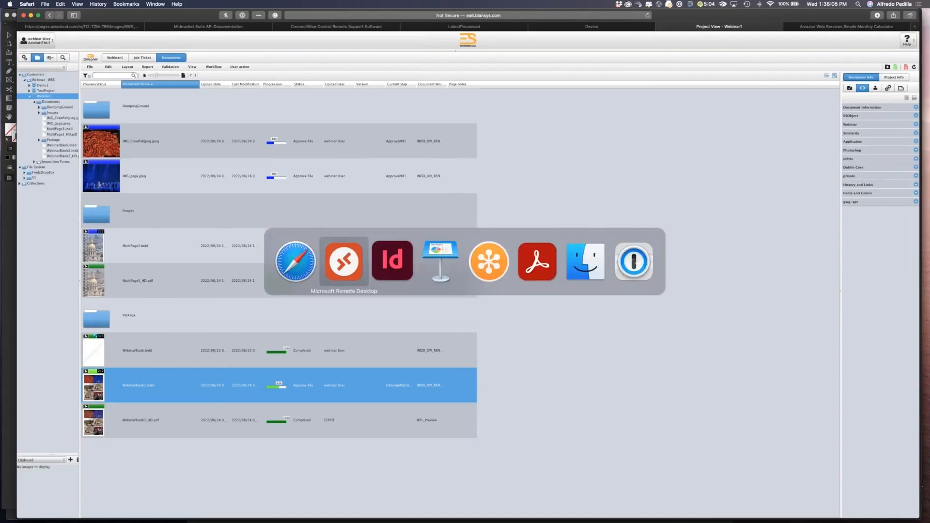
key("super+Tab")
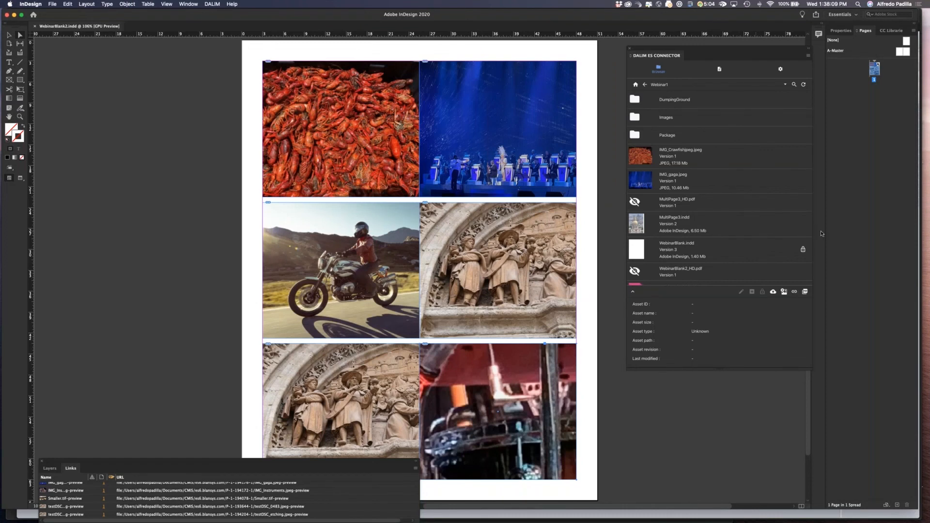
Close the WebinarBlank2.indd document in InDesign.
key("super+Tab")
key("super+Tab")
left_click(34, 27)
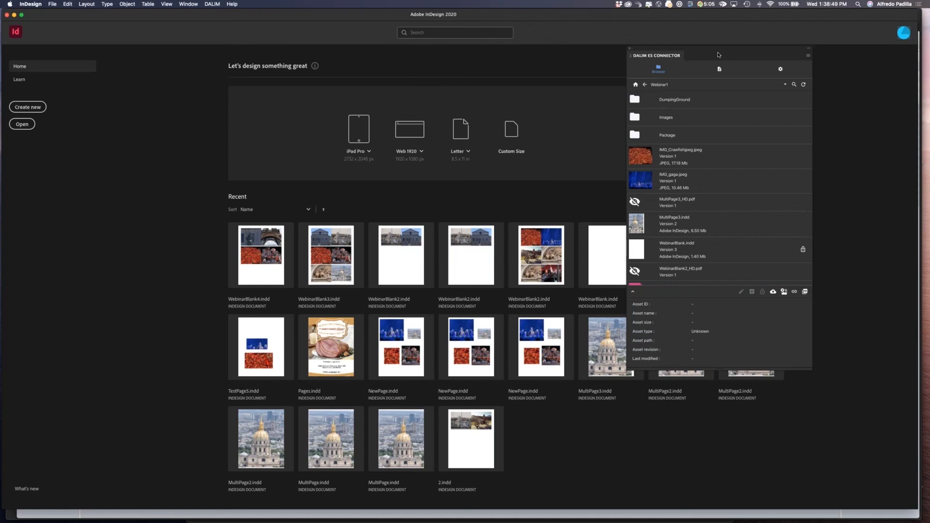
Open WebinarBlankPreviewlocal.indd from the repository's Package folder through the connector and dismiss the missing-links alert.
left_click(635, 116)
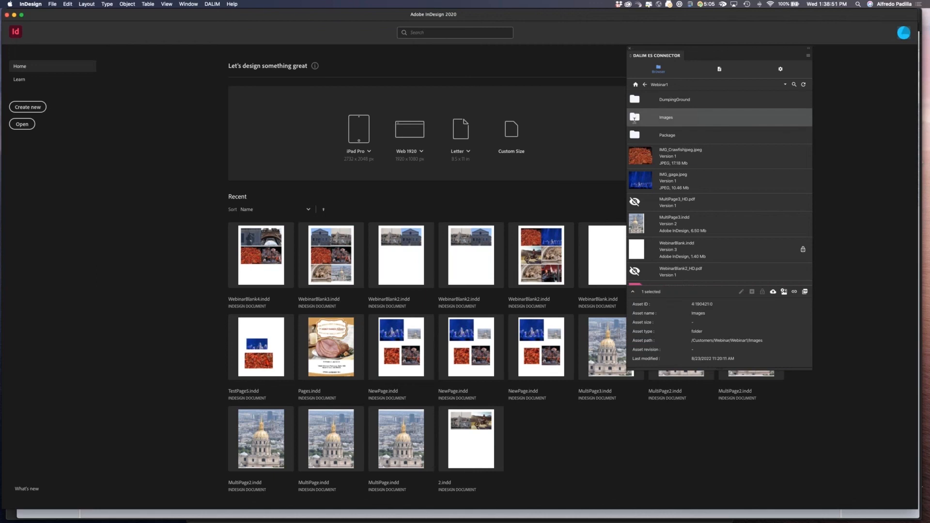
double_click(635, 135)
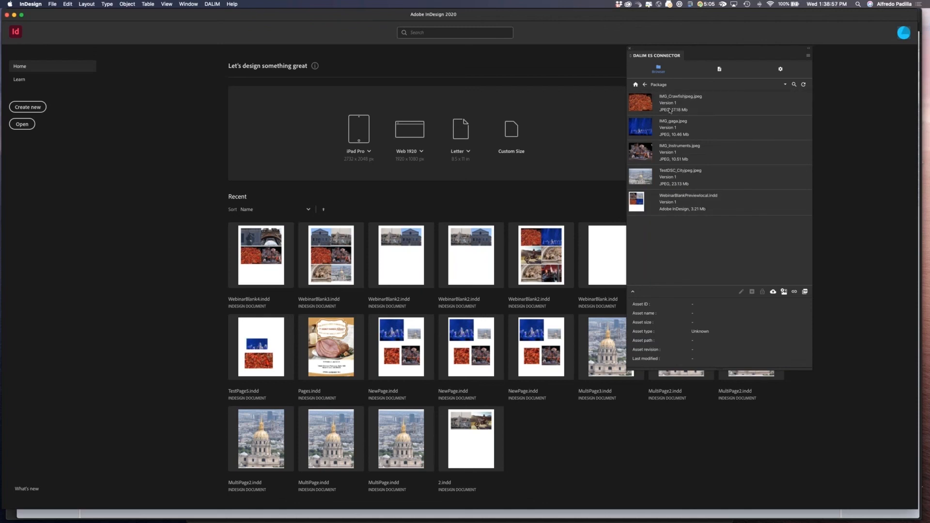
left_click(674, 203)
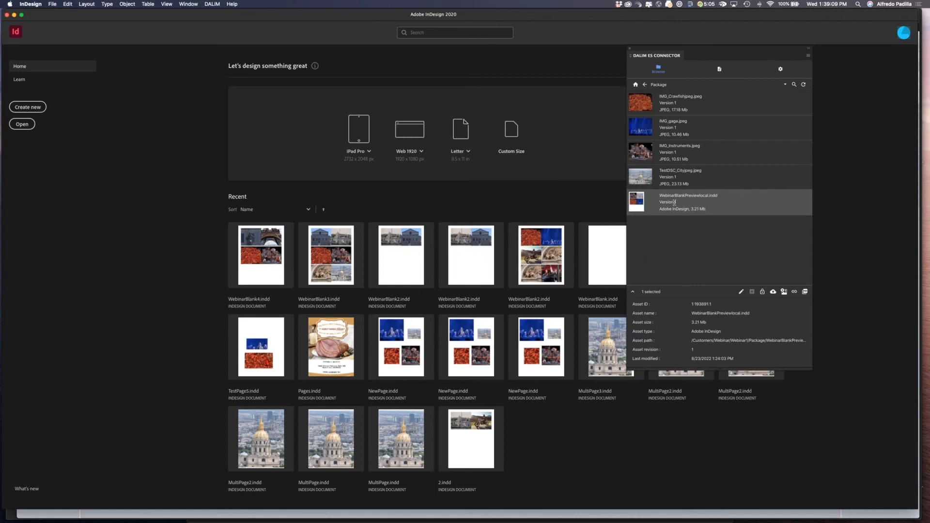
left_click(740, 292)
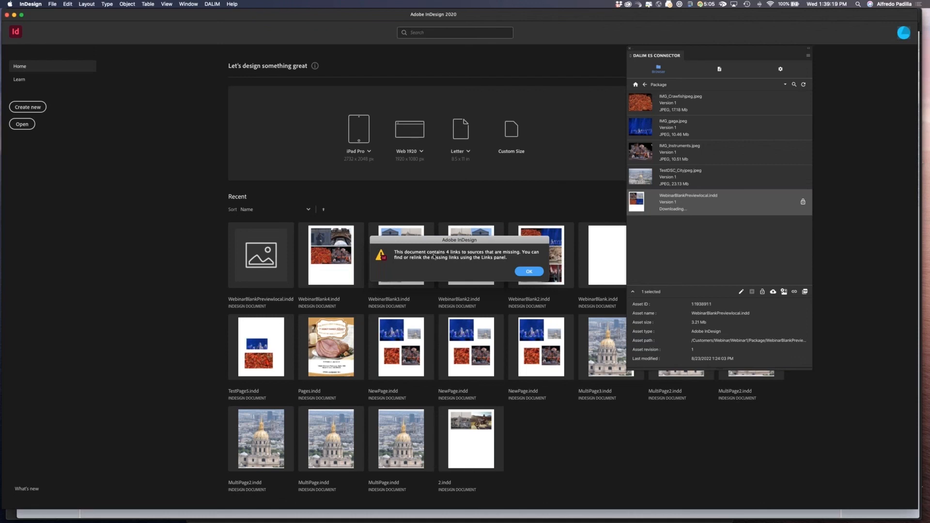
left_click(529, 271)
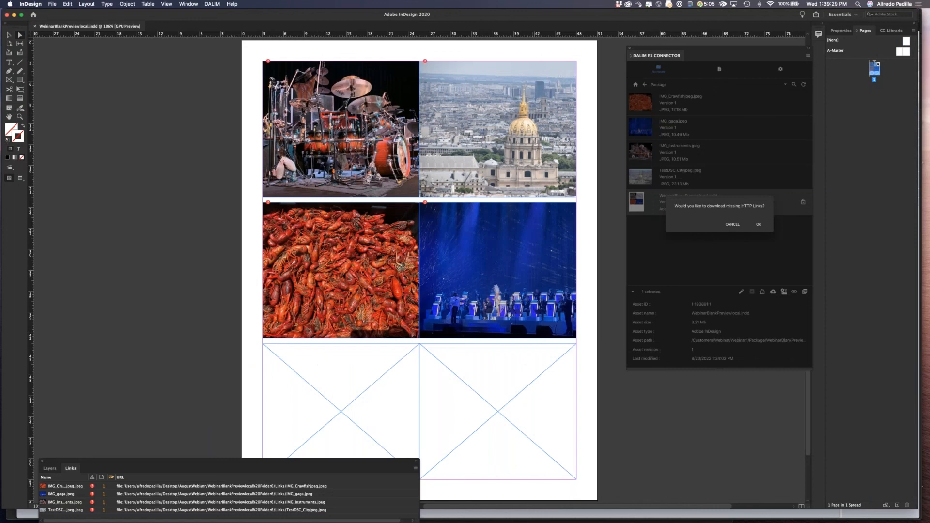
Decline downloading the missing HTTP links for the opened document.
key("super+Tab")
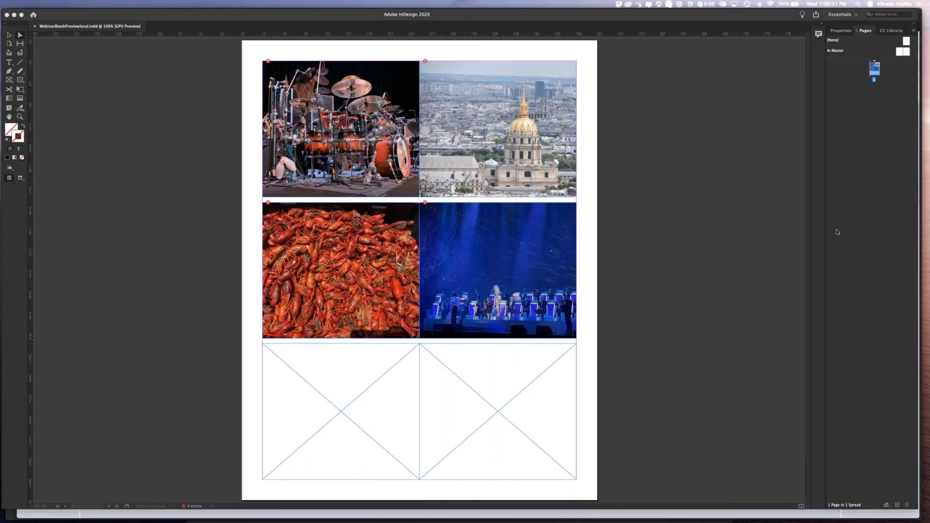
left_click(727, 228)
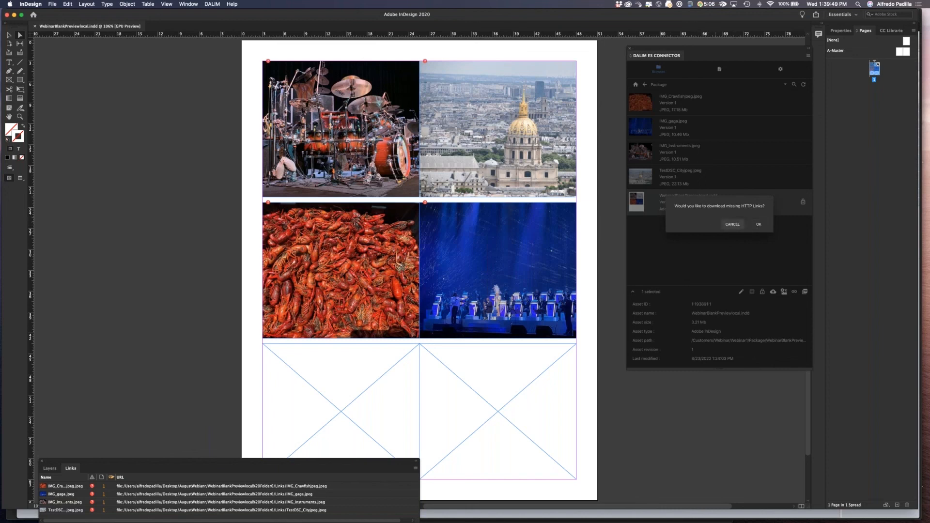
left_click(733, 224)
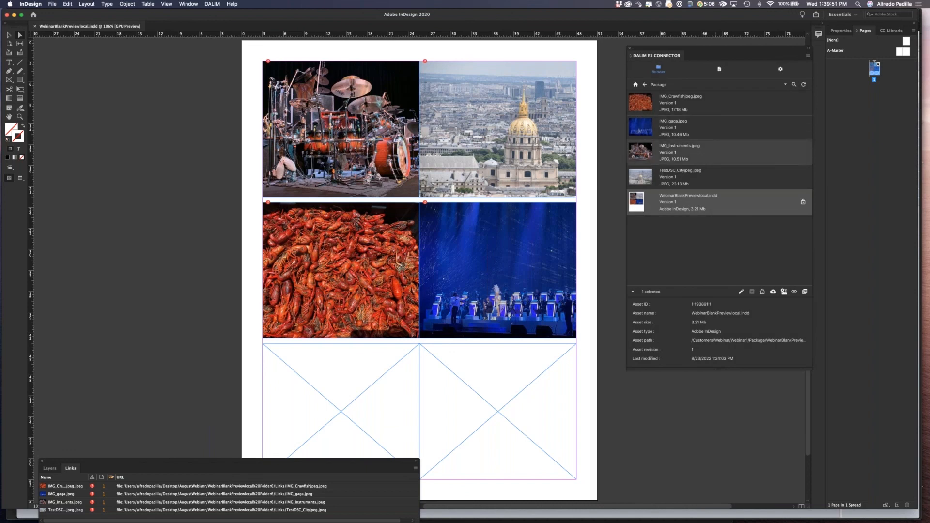
Switch the connector to its document view and inspect the IMG_Crawfishjpeg.jpeg link's details.
left_click(720, 68)
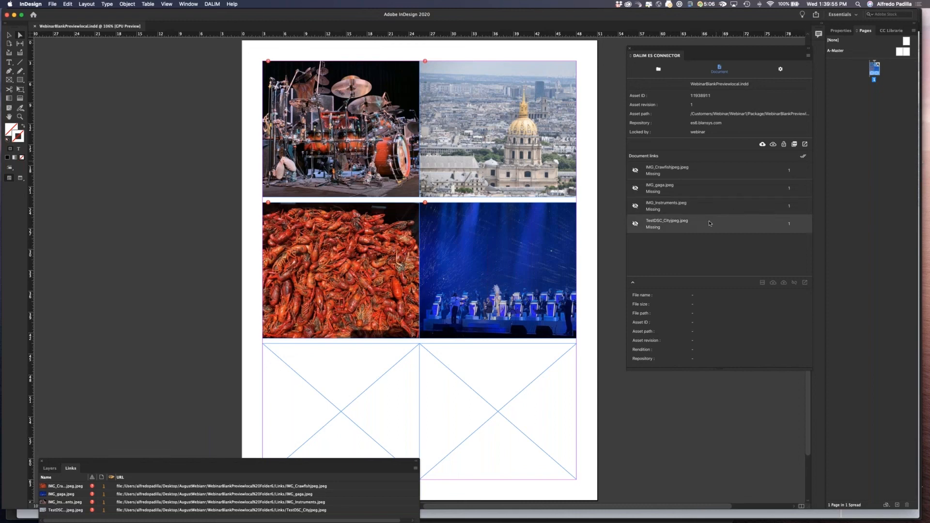
left_click_drag(708, 49, 671, 43)
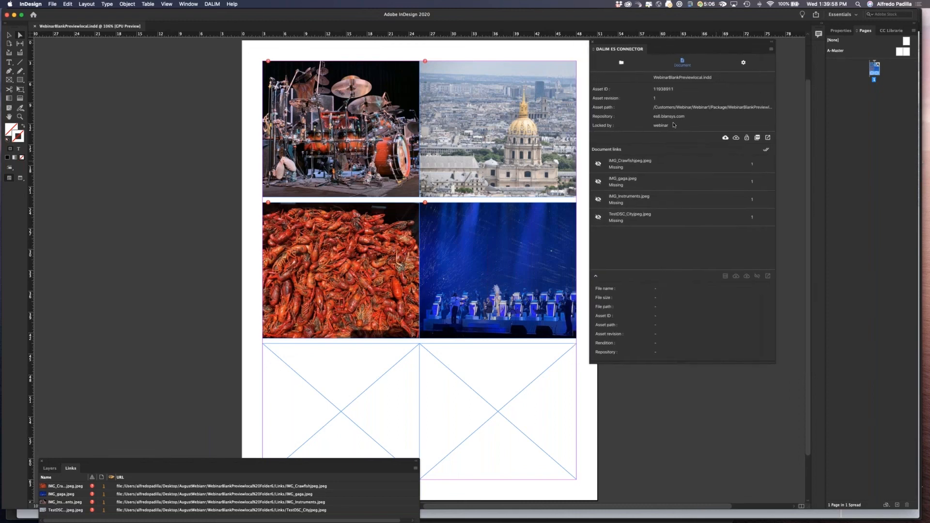
left_click(666, 160)
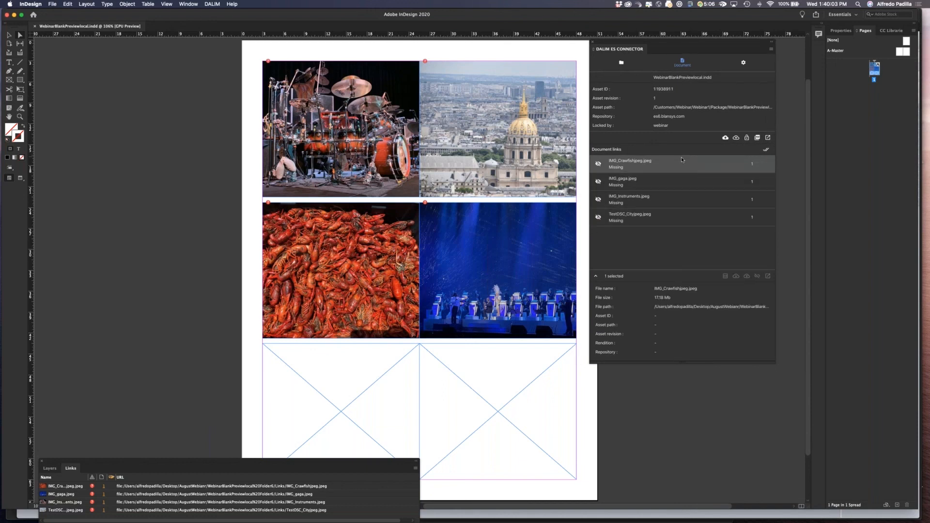
Link the document's non-HTTP assets to the repository and review the updated document links.
left_click(622, 64)
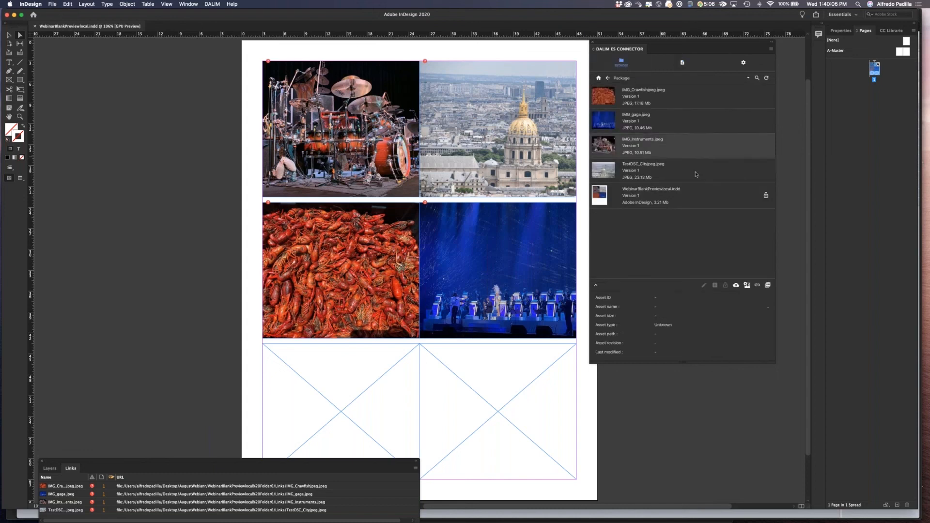
left_click(758, 287)
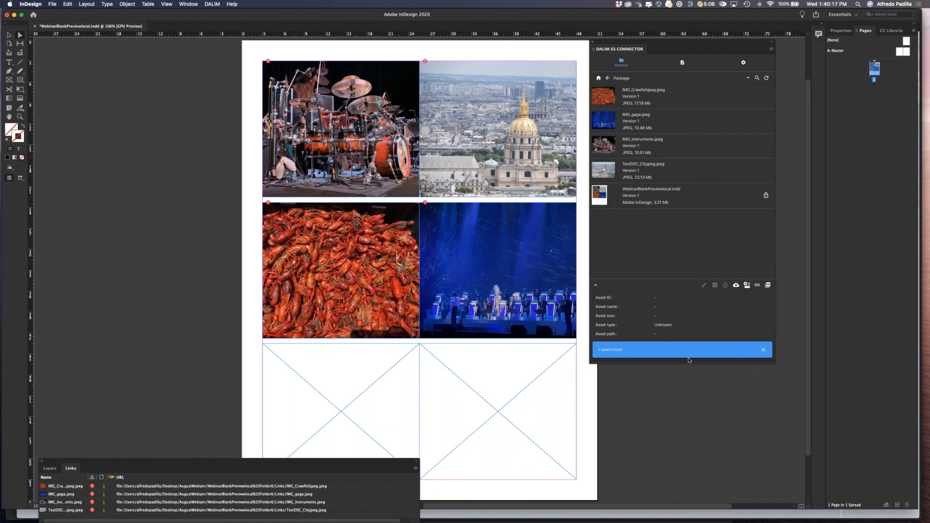
left_click(681, 64)
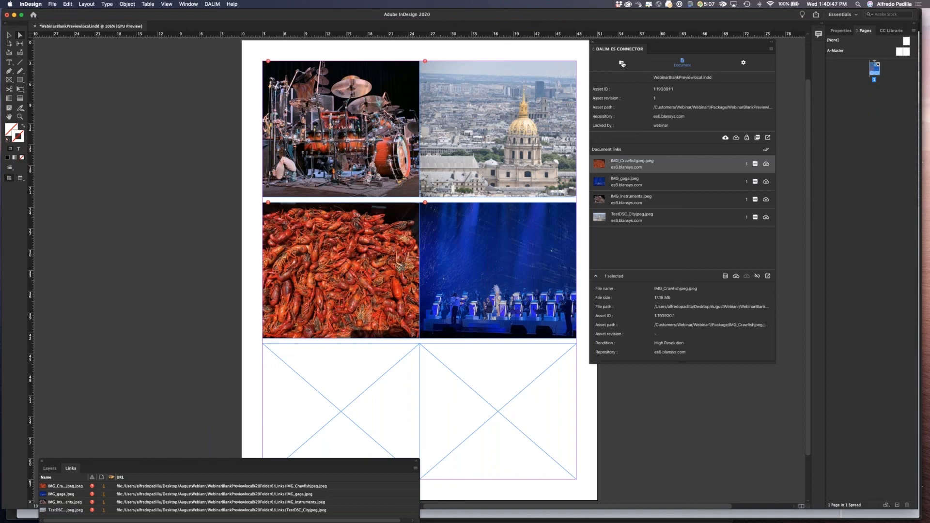
Upload WebinarBlankPreviewlocal.indd back to the repository as a new version and return to the web repository.
left_click(622, 63)
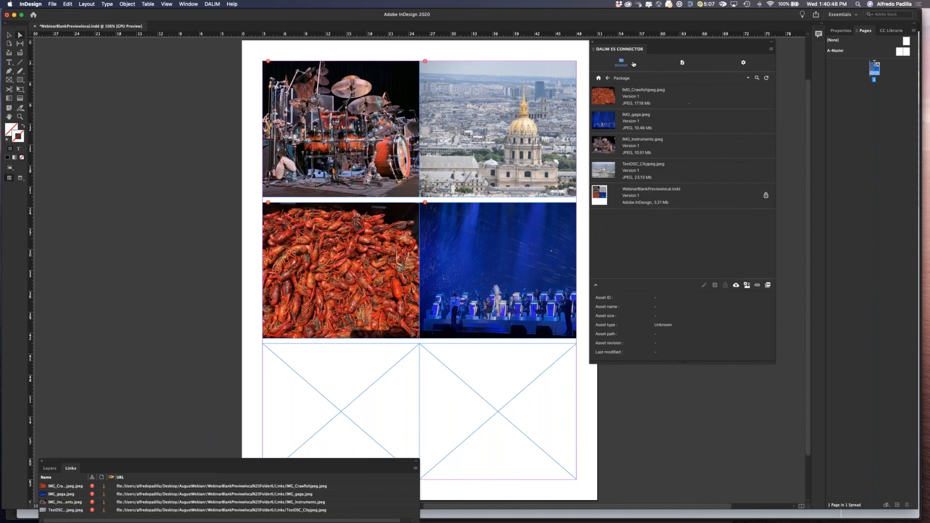
left_click(736, 286)
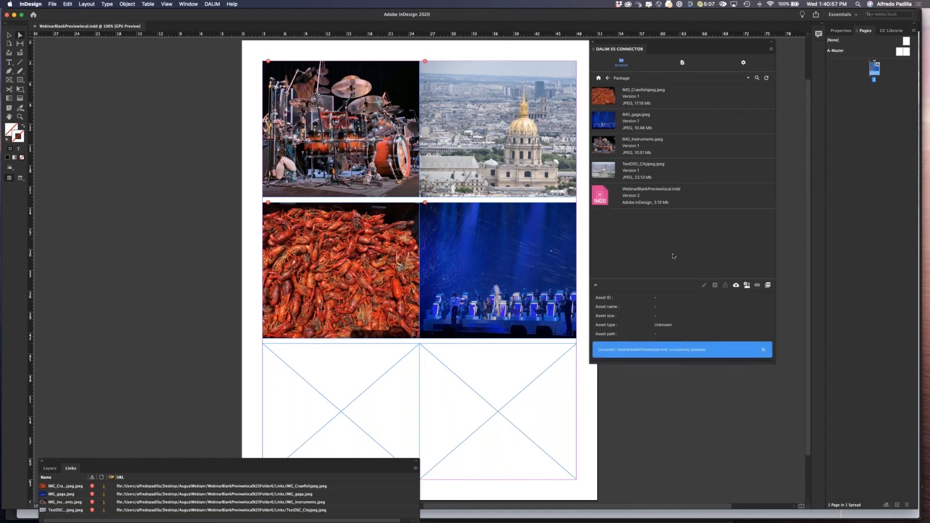
key("super+Tab")
key("super+Tab")
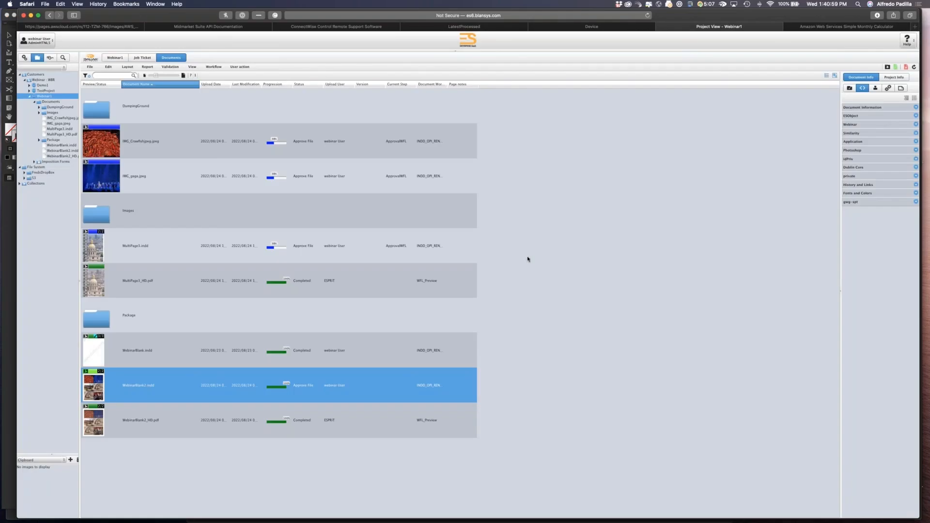
Download WebinarBlank2_HD.pdf from the repository and open the downloaded file in Acrobat.
left_click(103, 419)
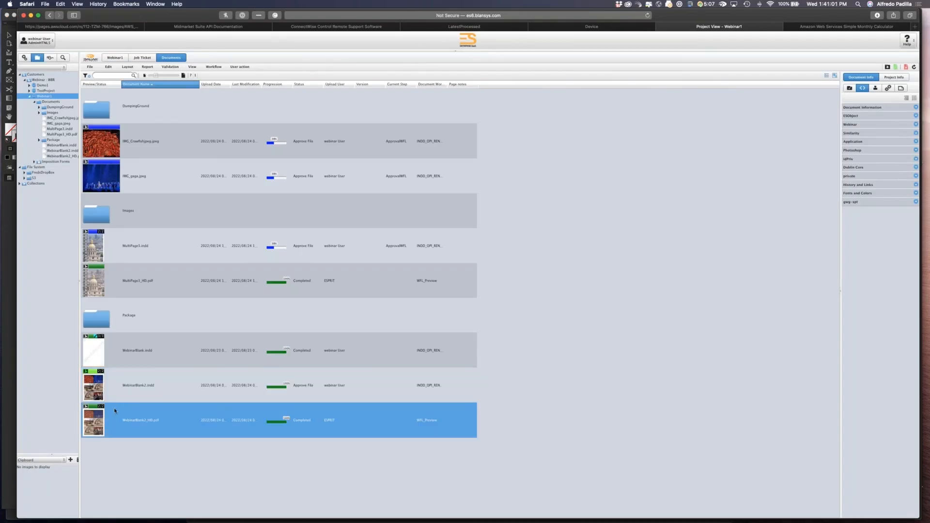
right_click(103, 419)
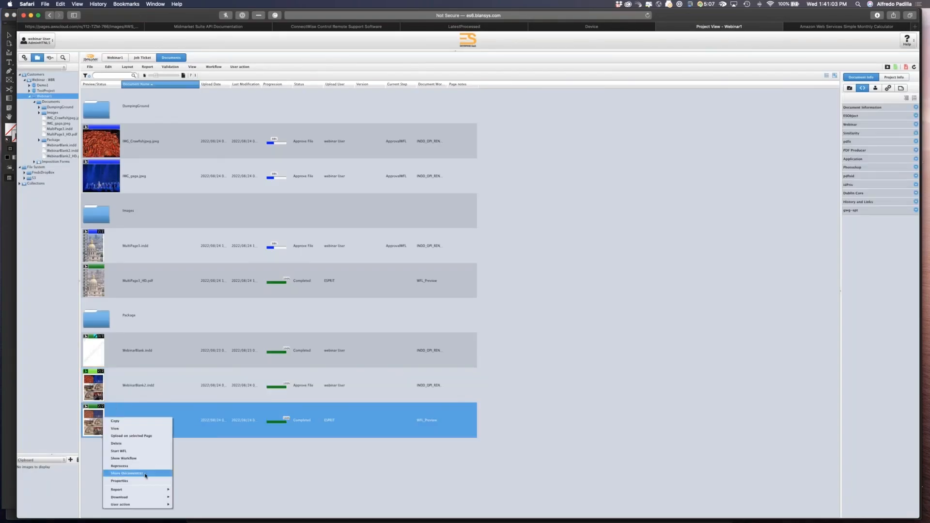
mouse_move(165, 500)
left_click(191, 483)
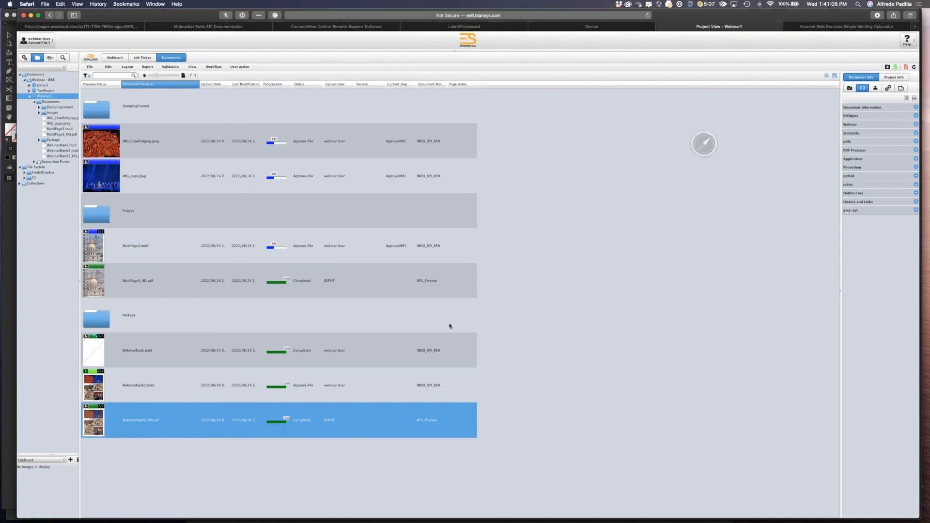
left_click(878, 16)
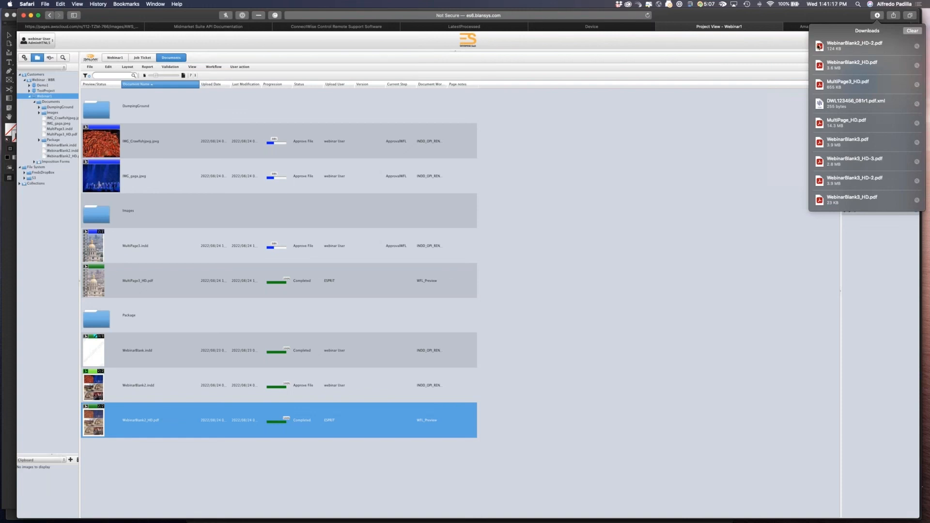
double_click(818, 46)
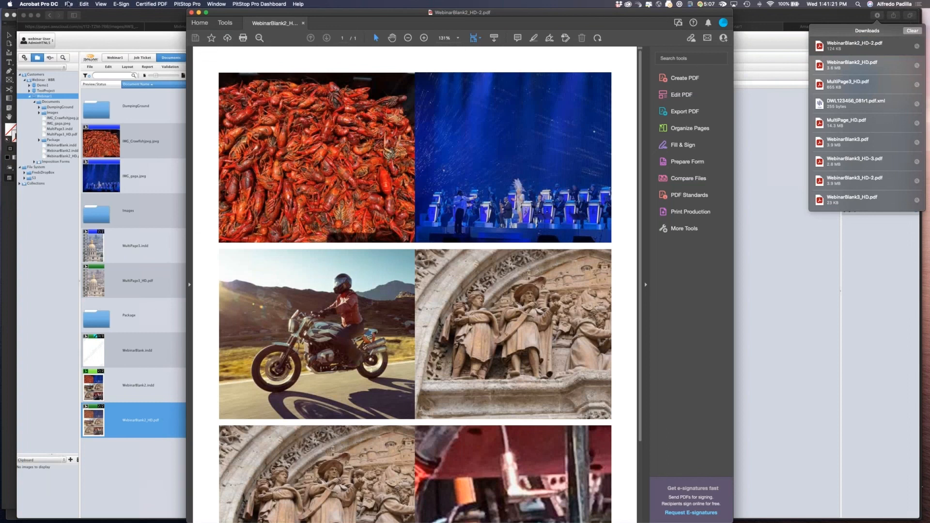
Inspect the PDF's custom document properties, then cancel the dialog.
left_click(69, 3)
left_click(112, 154)
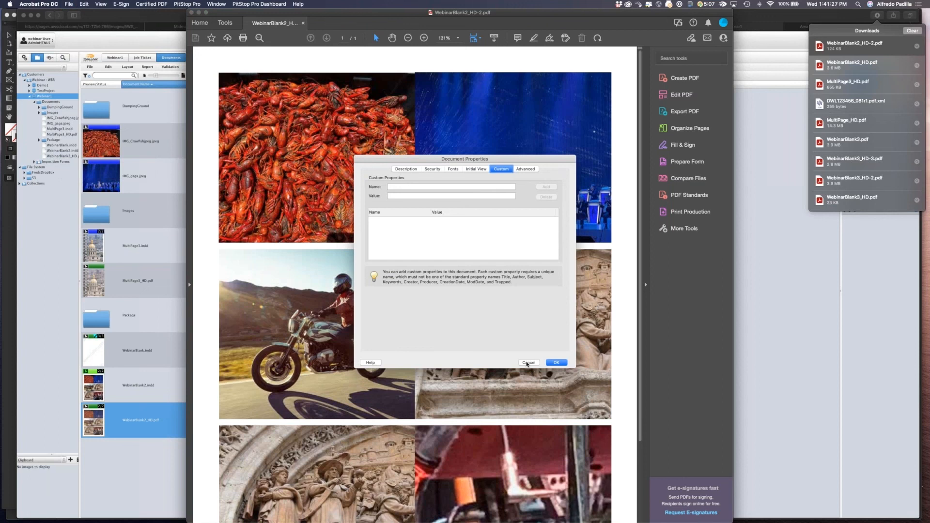
left_click(527, 363)
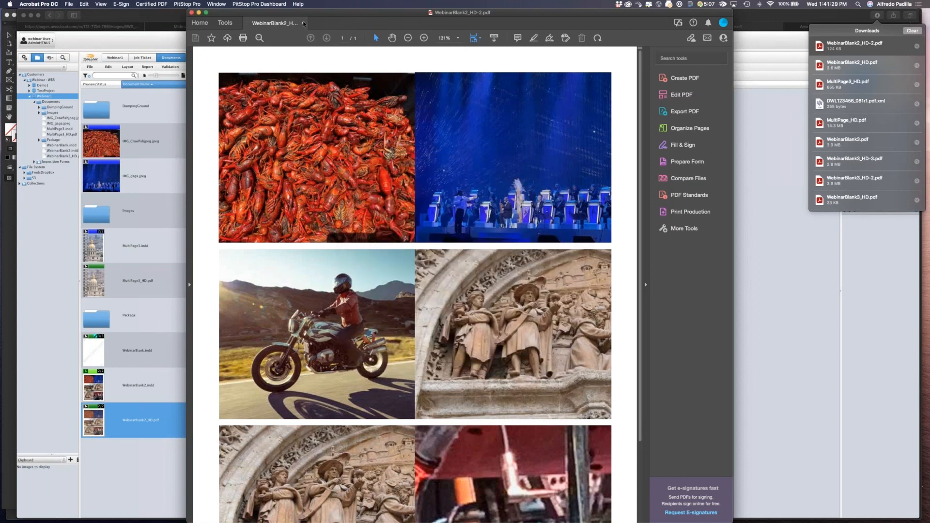
Close the PDF in Acrobat and return to the web repository.
left_click(304, 23)
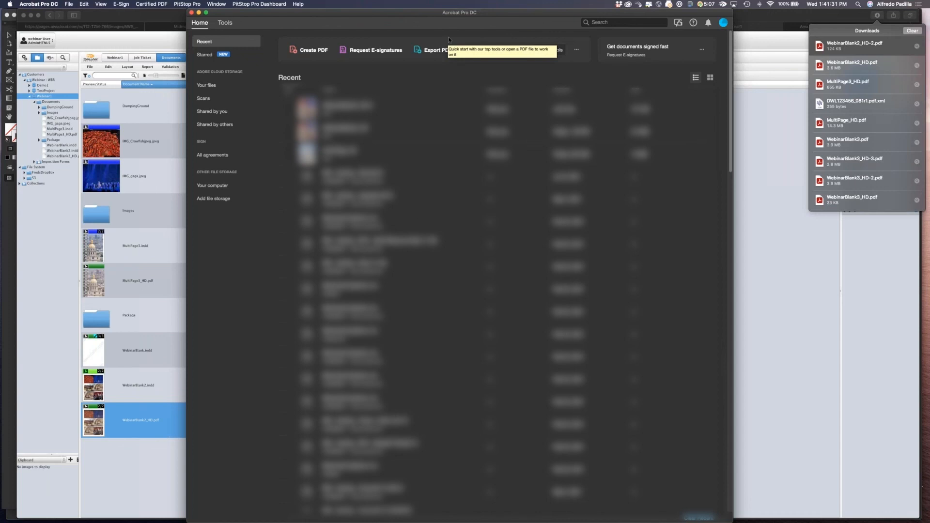
left_click(125, 42)
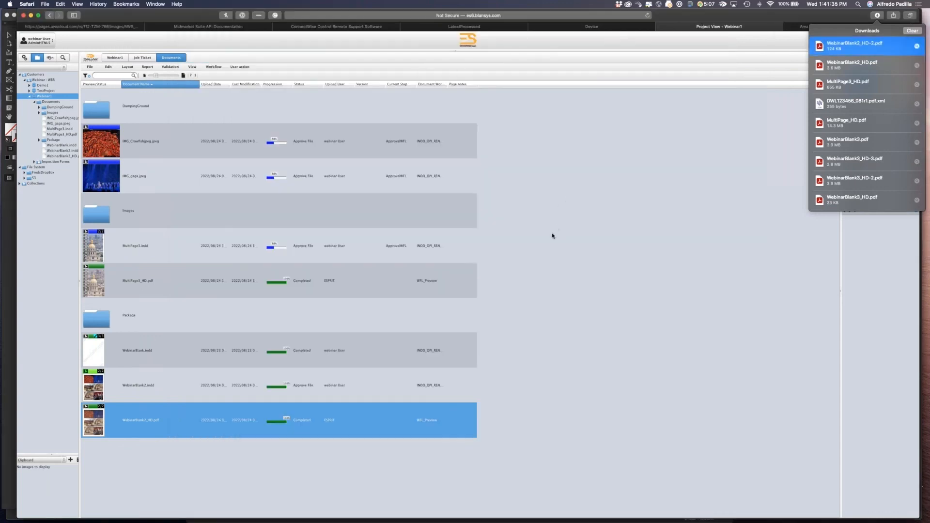
key("super+Tab")
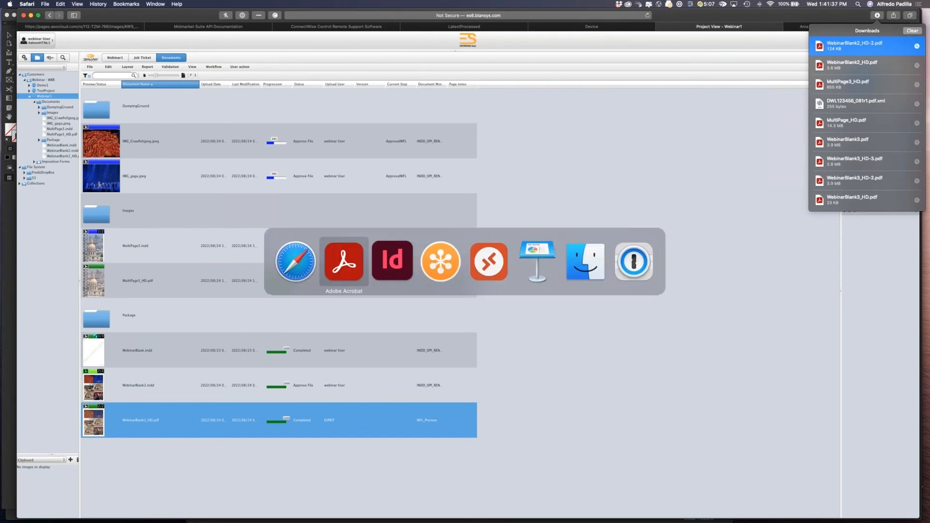
Dismiss the upload notification in the InDesign connector panel and switch back to the web repository.
key("super+Tab")
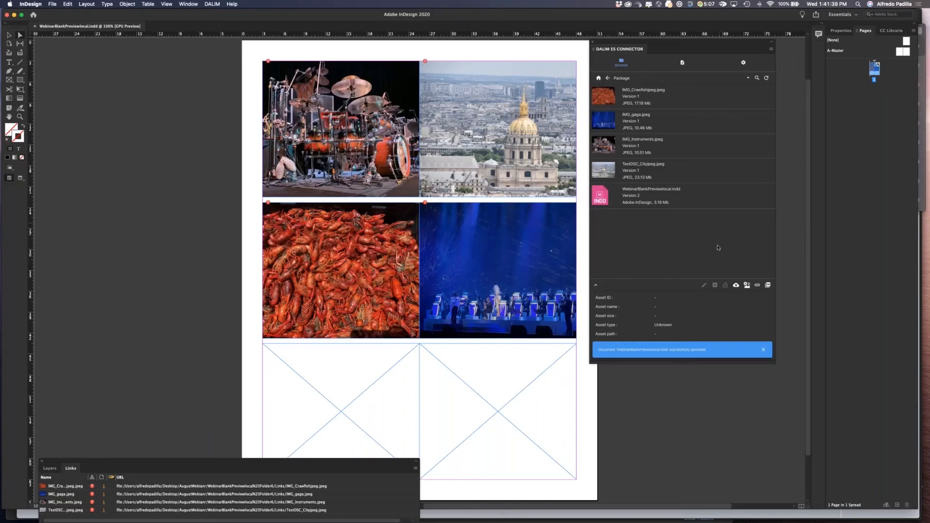
left_click(763, 349)
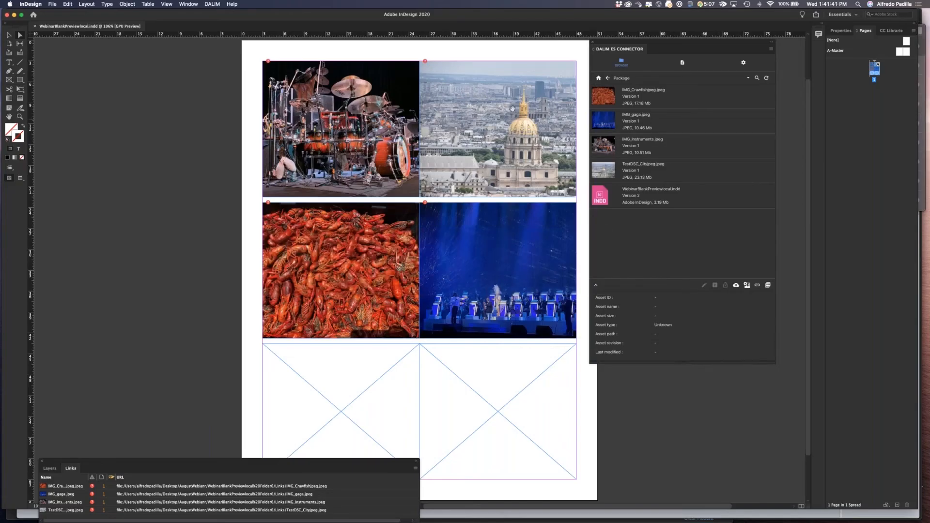
key("super+Tab")
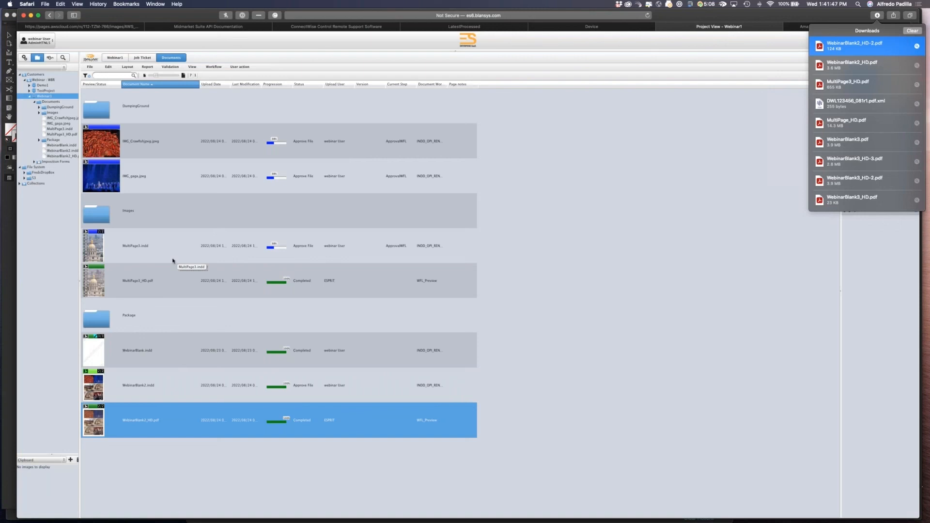
Navigate the InDesign connector panel up to the Webinar1 folder and dismiss the upload notification.
key("super+Tab")
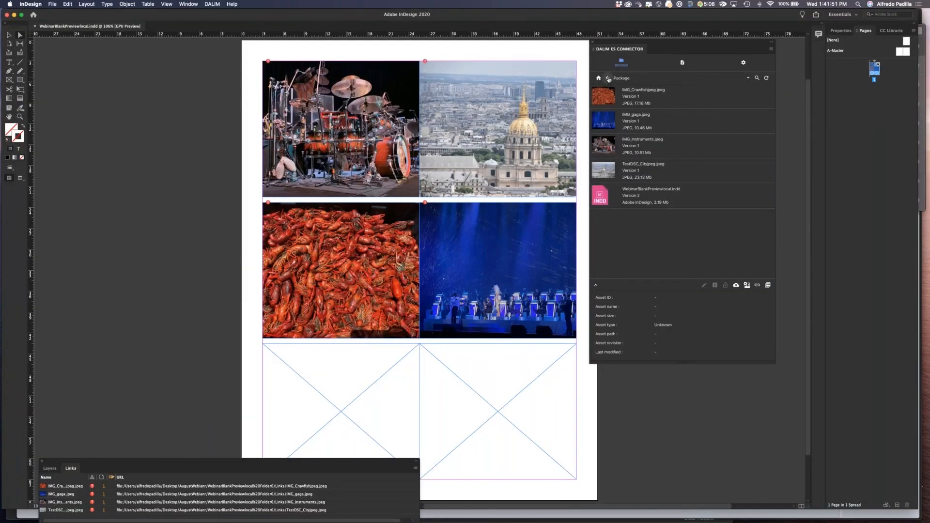
left_click(608, 78)
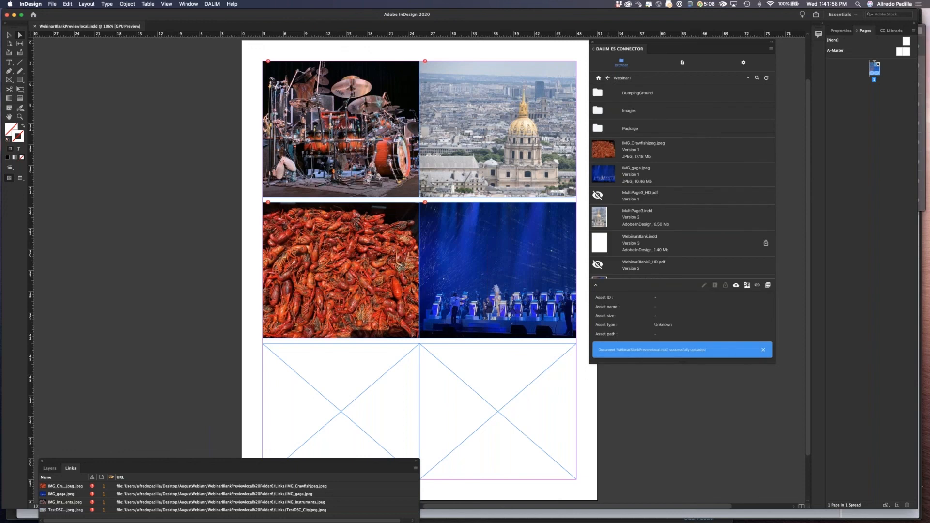
left_click(763, 350)
key("super+Tab")
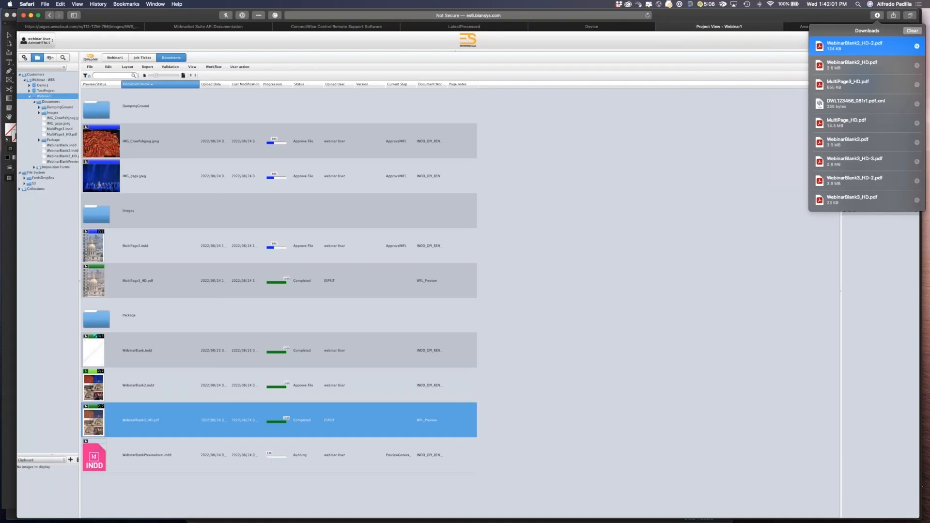
Approve WebinarBlankPreviewlocal.indd in the repository and check the server log of its high-resolution export.
left_click(161, 449)
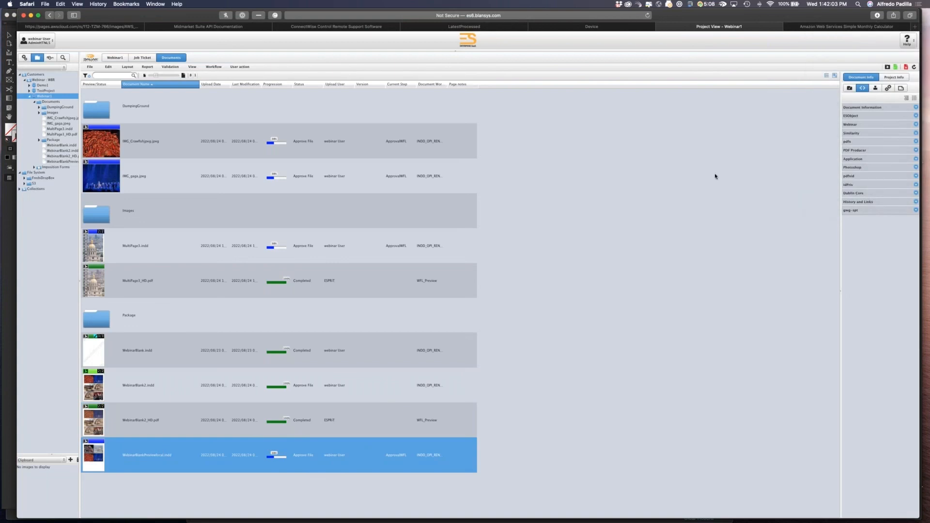
left_click(895, 70)
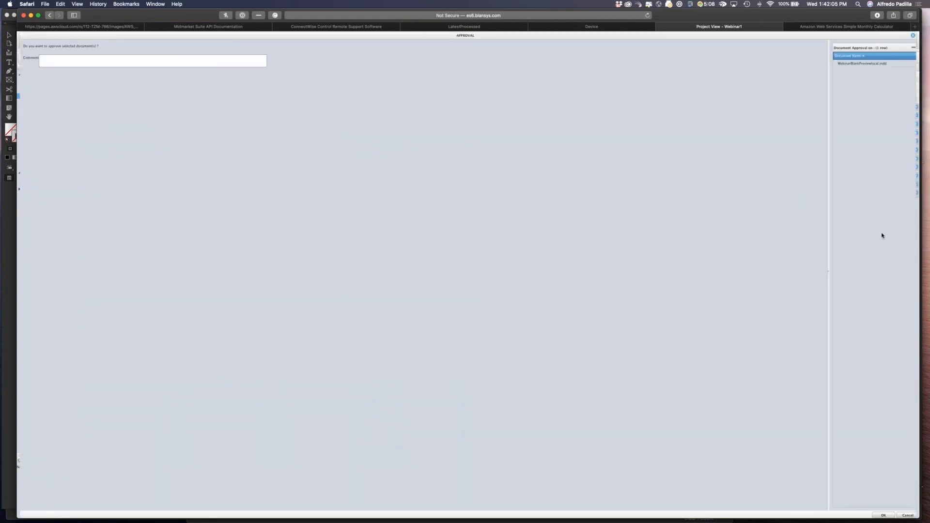
left_click(884, 515)
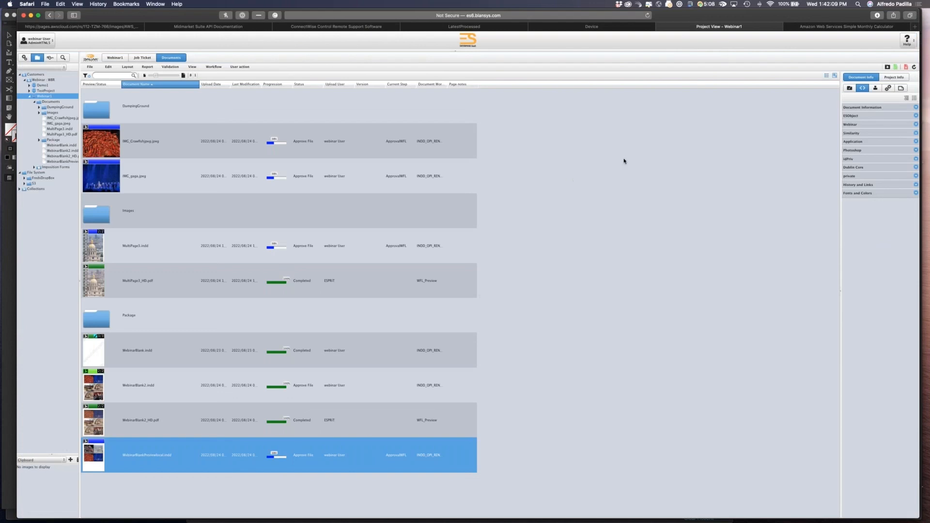
key("ctrl+Right")
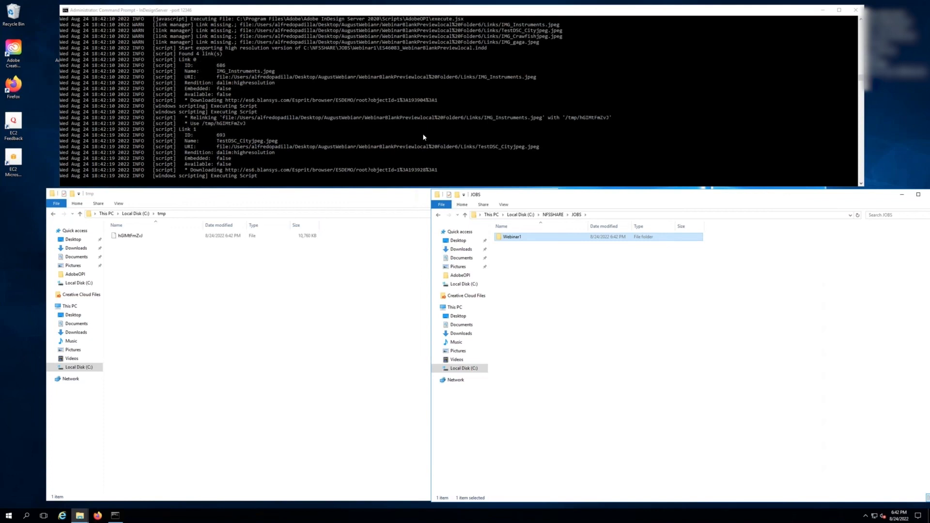
key("ctrl+Left")
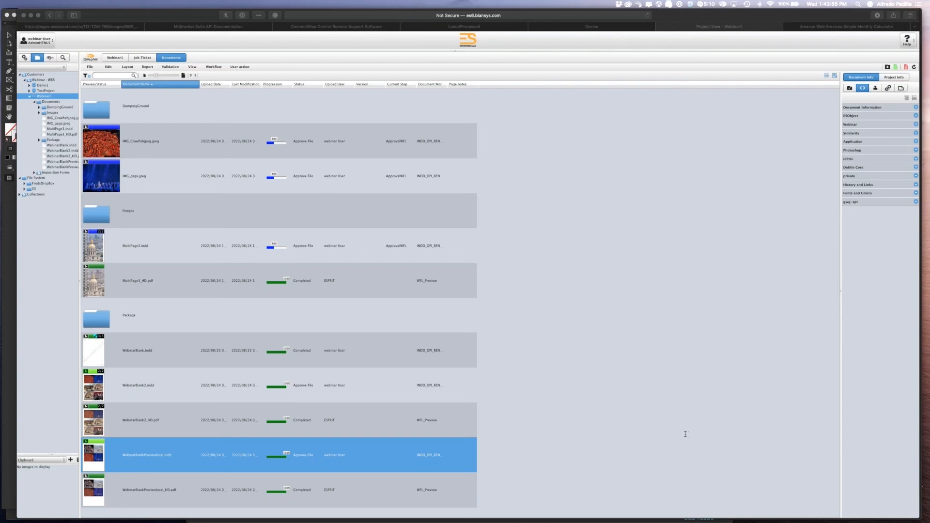
Open User Monitoring under System Tools and review the connected users and connected web users lists.
left_click(25, 59)
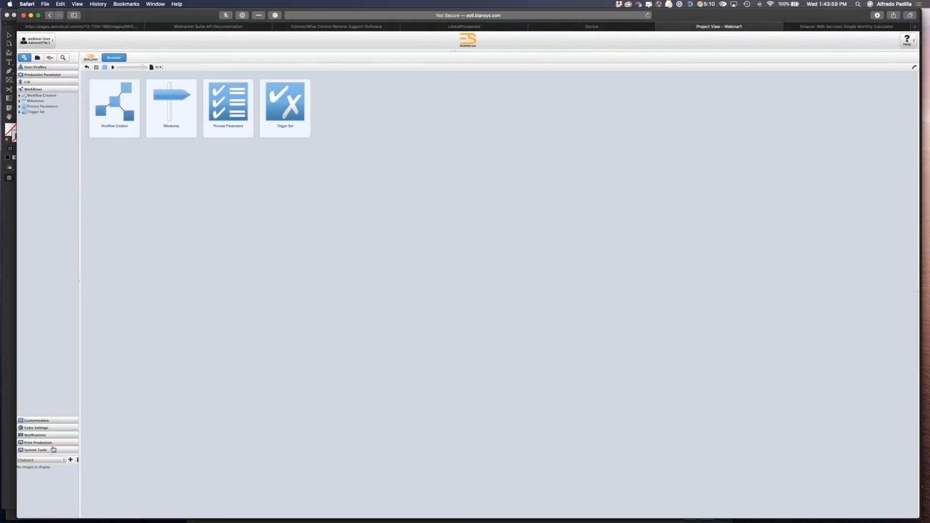
left_click(51, 451)
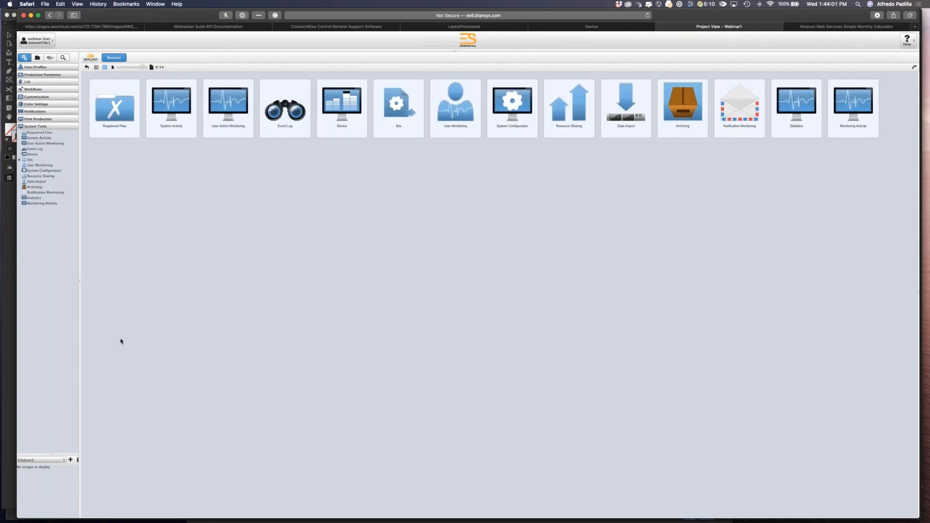
left_click(51, 167)
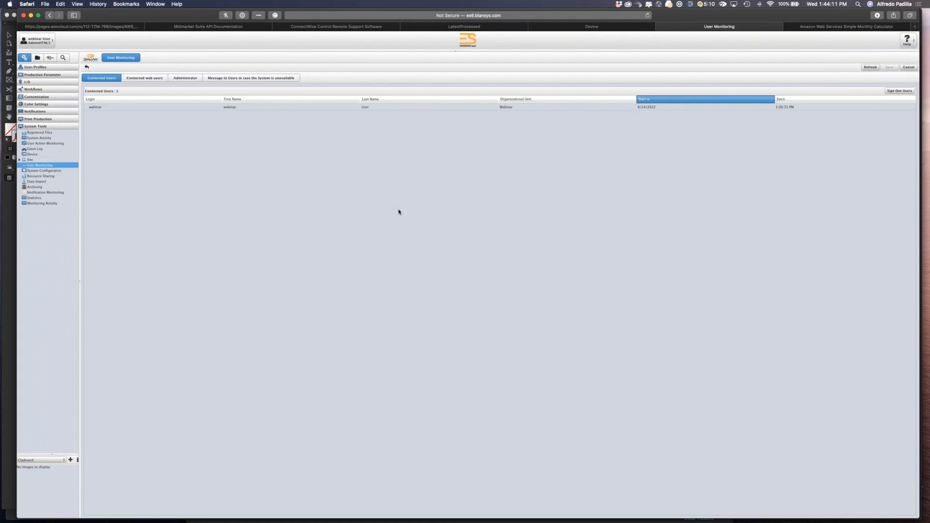
left_click(693, 73)
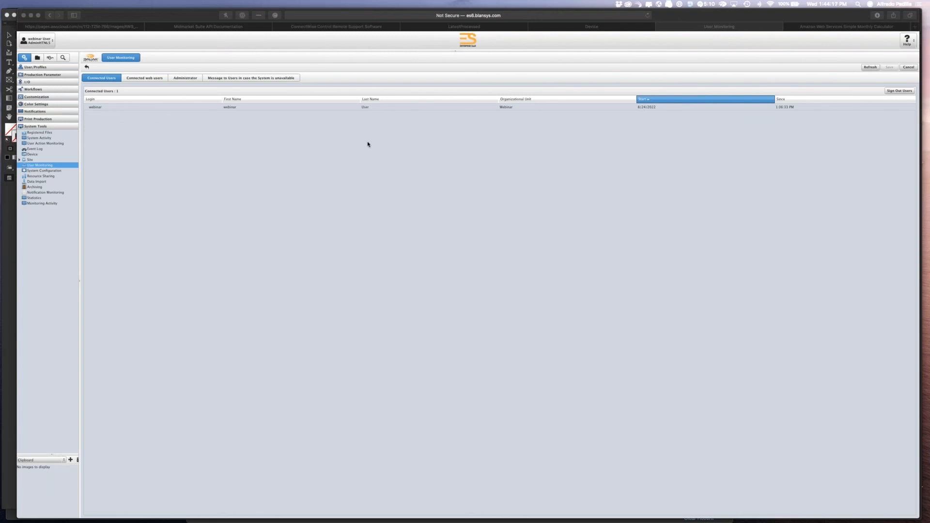
left_click(160, 81)
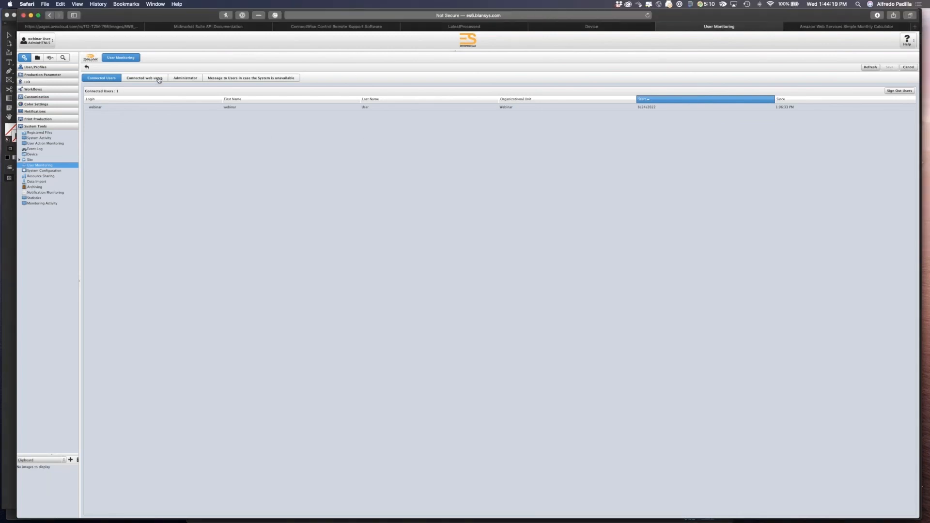
left_click(158, 80)
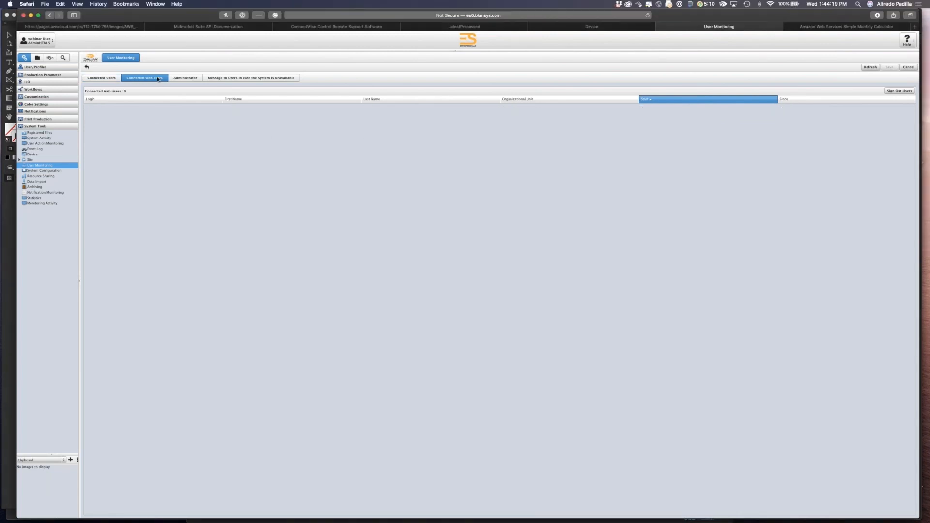
left_click(103, 78)
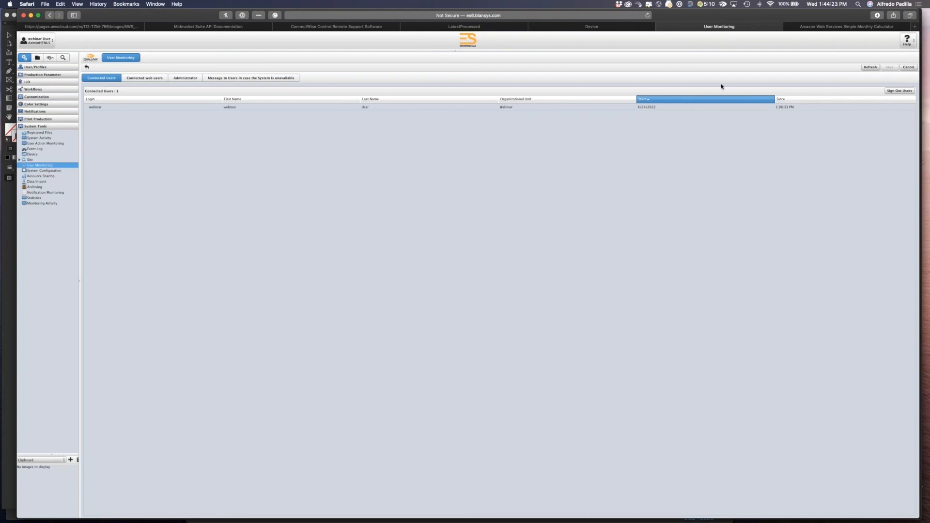
Return to the Webinar1 document list and check the server log for the finished PDF export.
key("super+Tab")
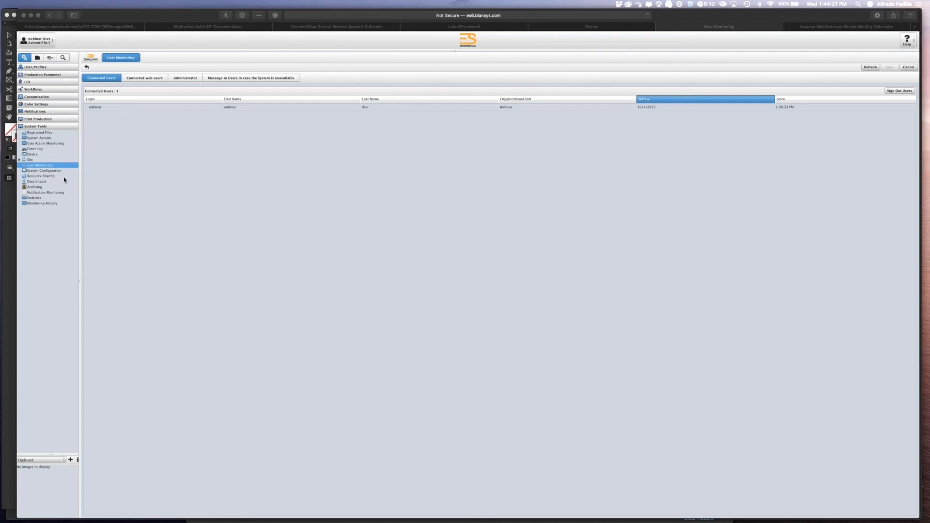
left_click(37, 58)
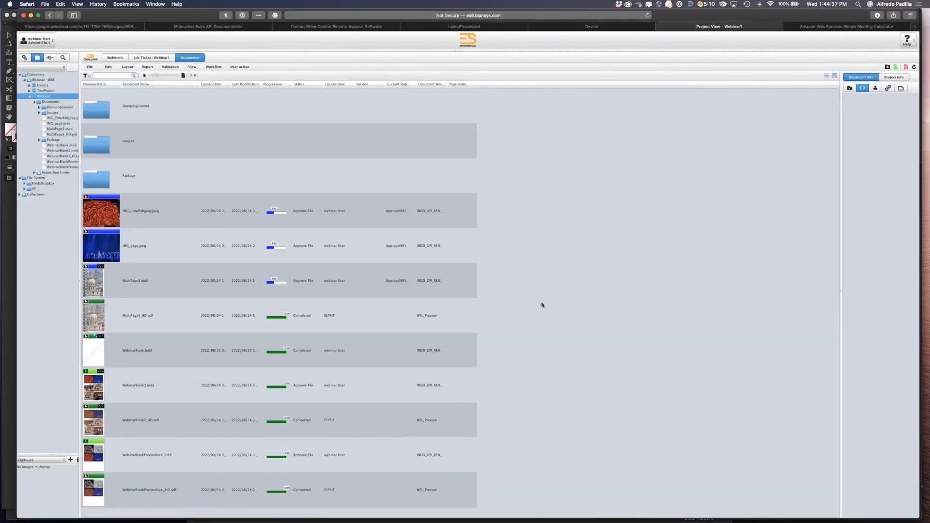
key("super+Tab")
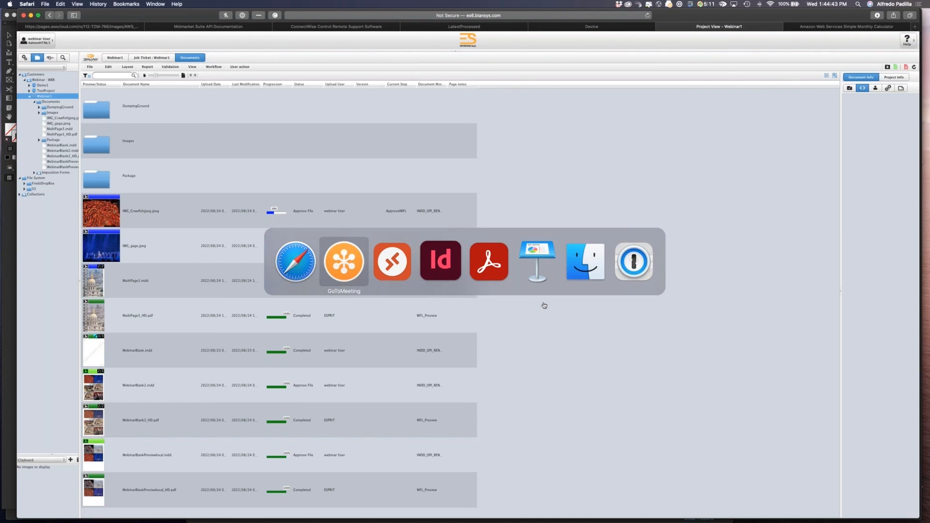
key("super+Tab")
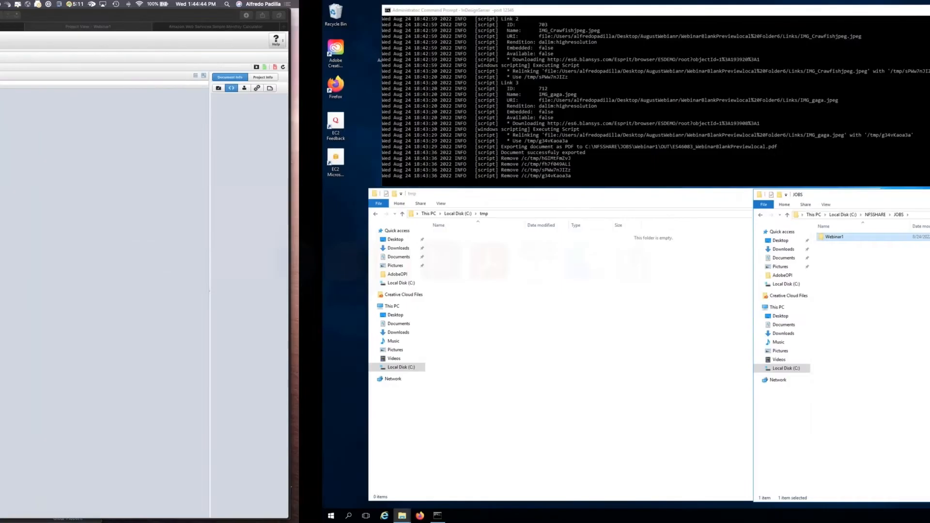
key("super+Tab")
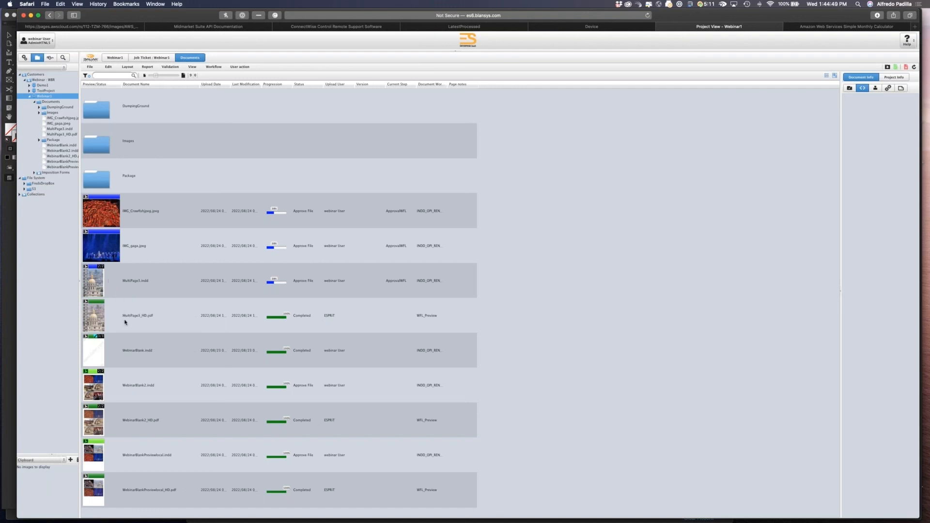
Open MultiPage1_HD.pdf in the online viewer and move to its second page.
left_click(121, 286)
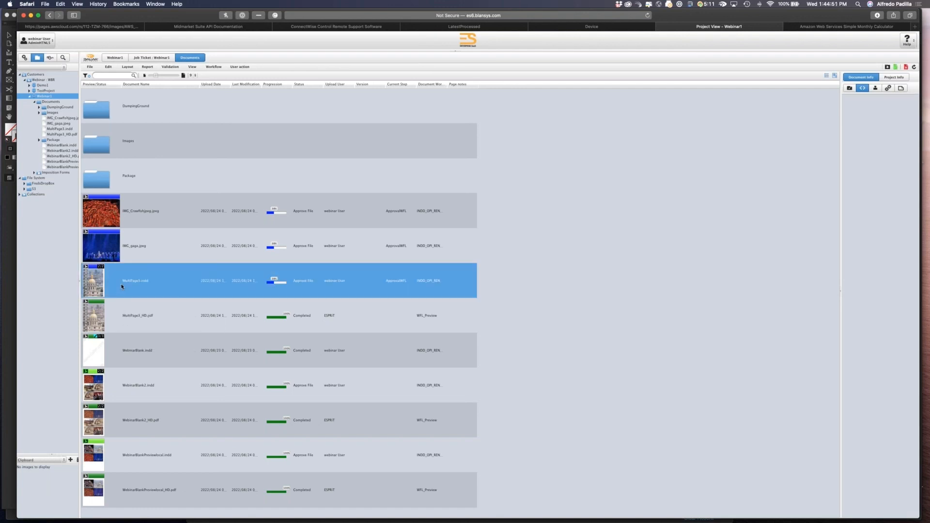
left_click(99, 317)
double_click(98, 316)
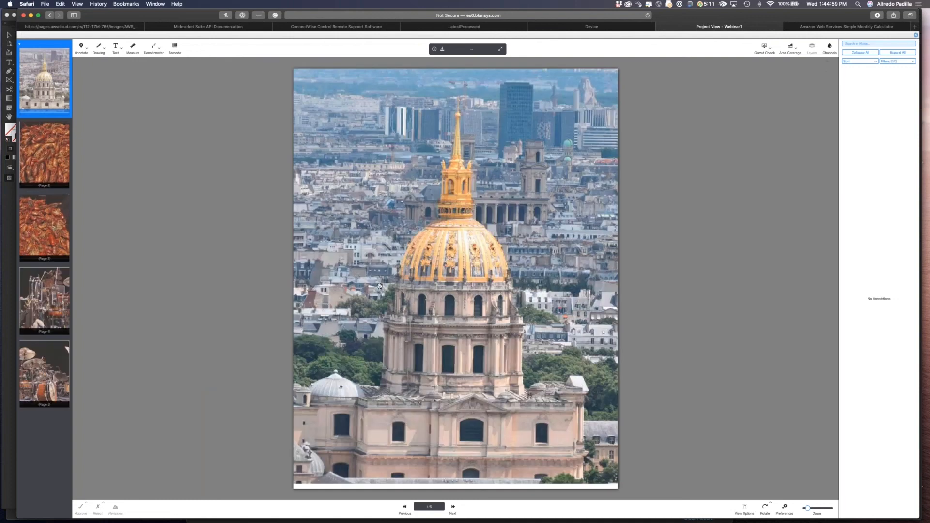
left_click(52, 165)
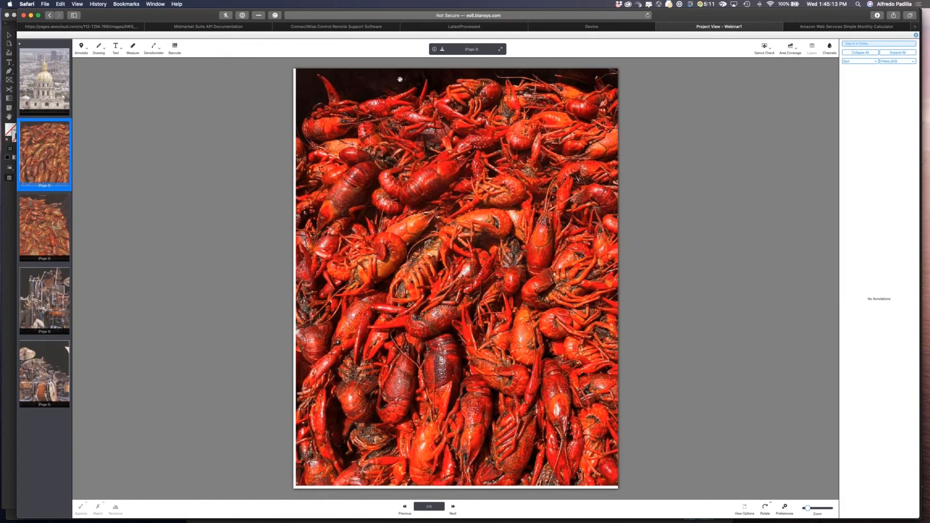
left_click(916, 36)
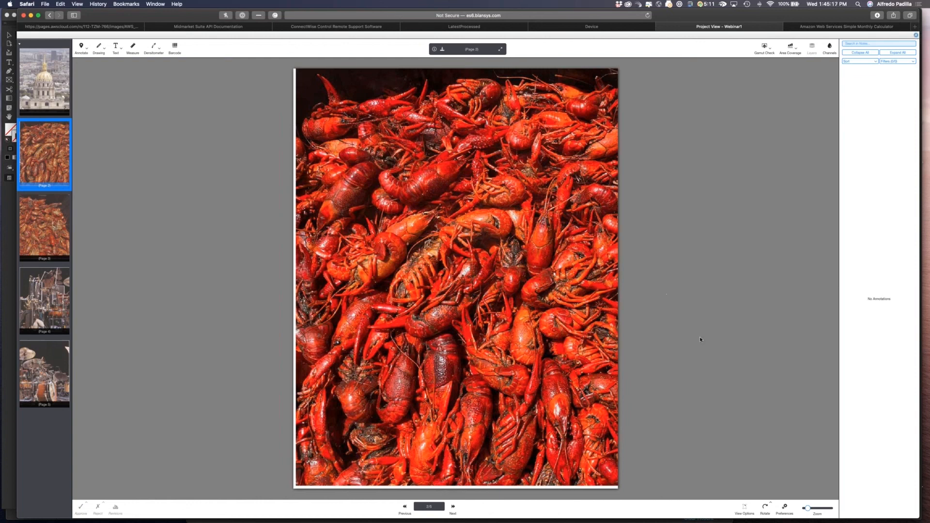